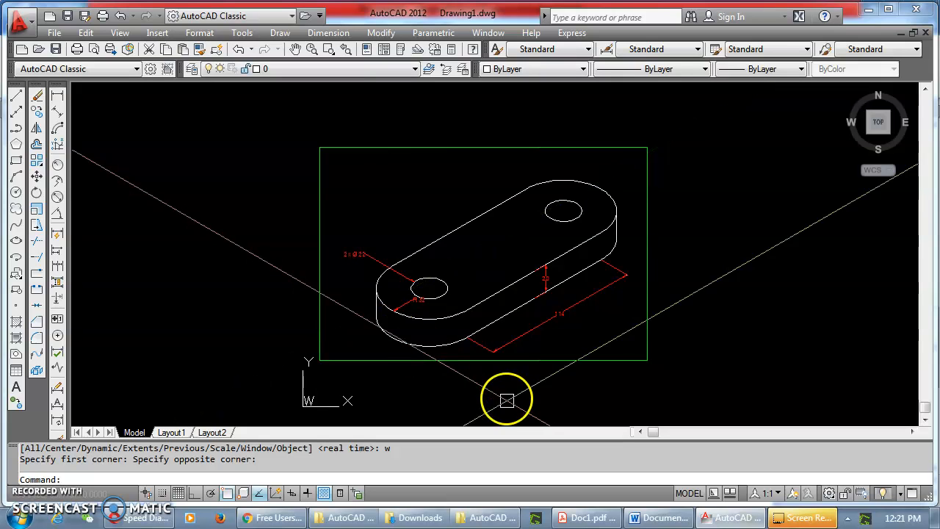
Switch to the Word document, examine the dimensioned isometric bracket drawing, and return to AutoCAD
left_click(660, 518)
left_click(659, 518)
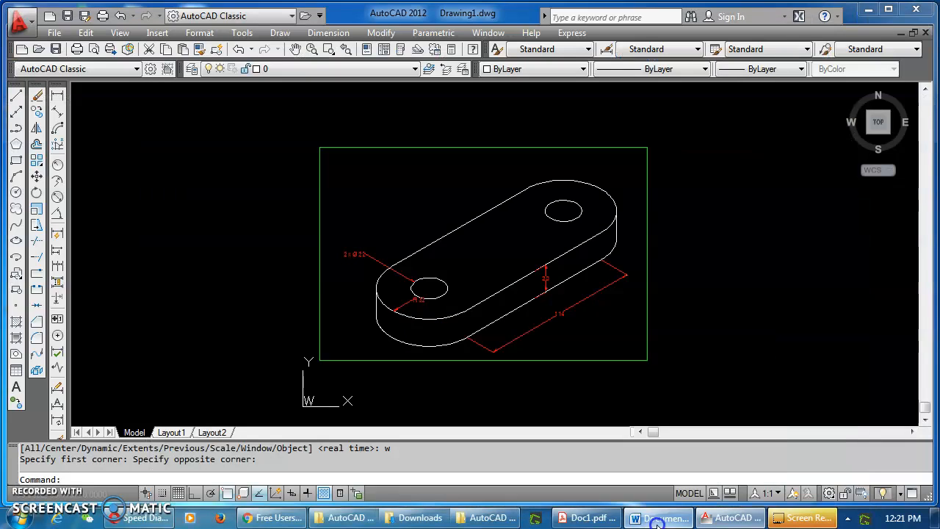
left_click(659, 518)
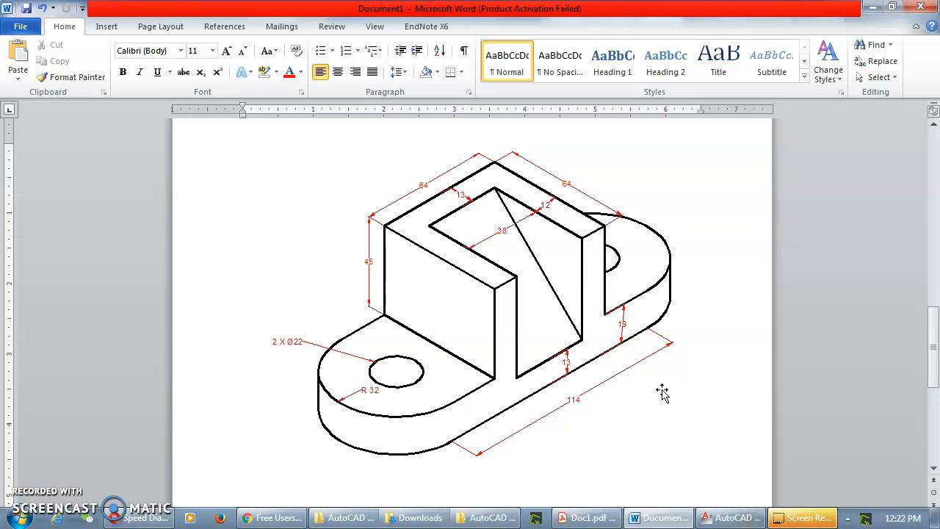
left_click(727, 518)
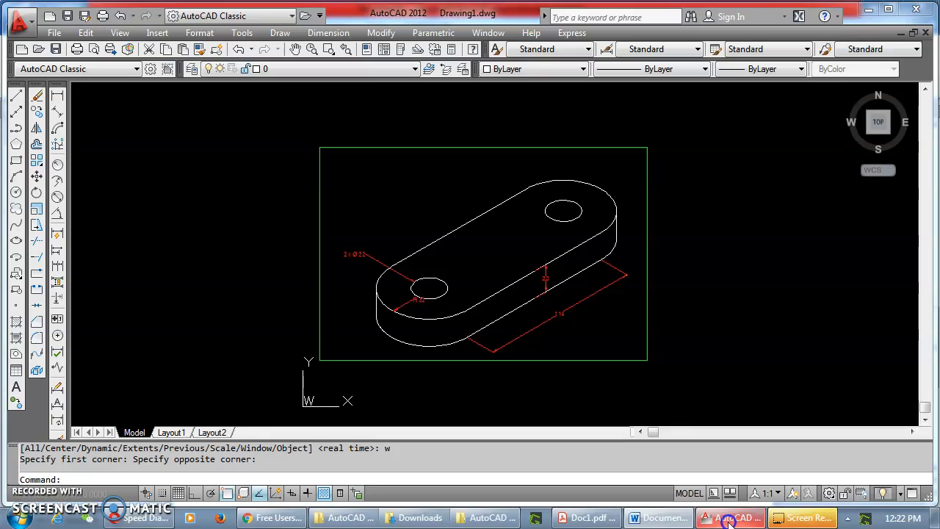
Check the empty green frame beside the finished base drawing in AutoCAD against the bracket reference in Word
scroll(448, 253, "down", 4)
scroll(839, 249, "up", 5)
scroll(683, 235, "down", 4)
scroll(698, 218, "up", 4)
scroll(639, 218, "down", 3)
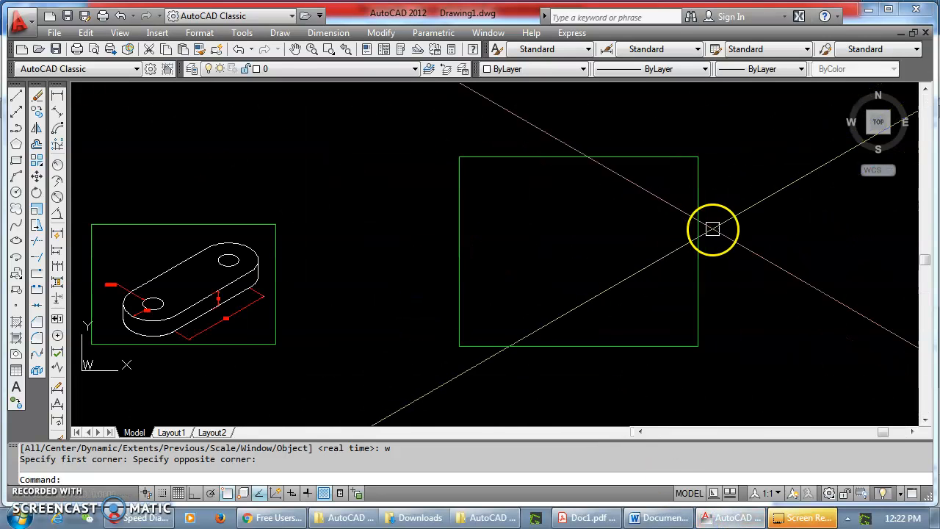
scroll(712, 229, "up", 2)
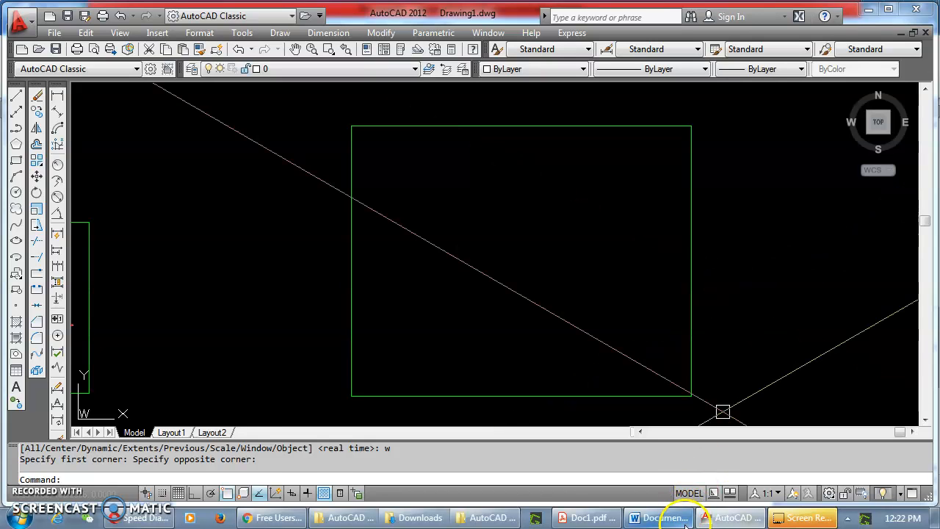
left_click(660, 518)
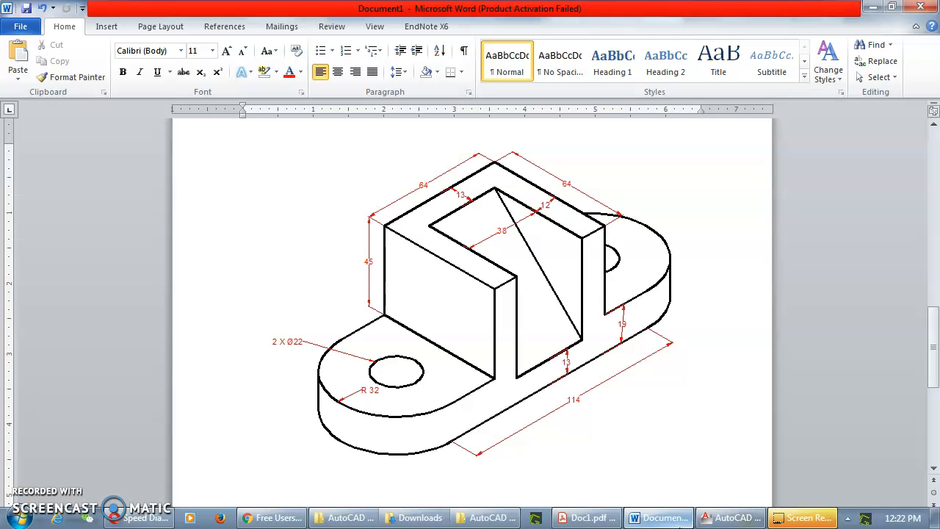
left_click(661, 517)
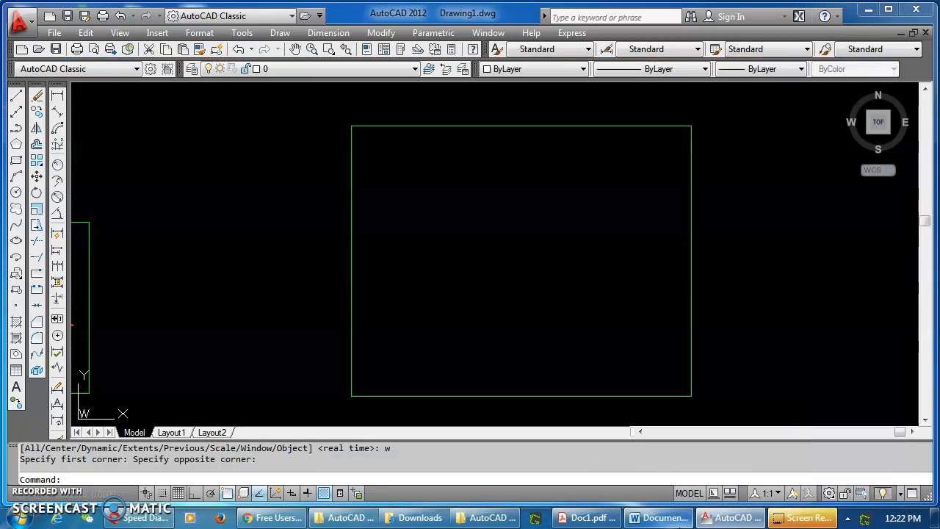
left_click(677, 520)
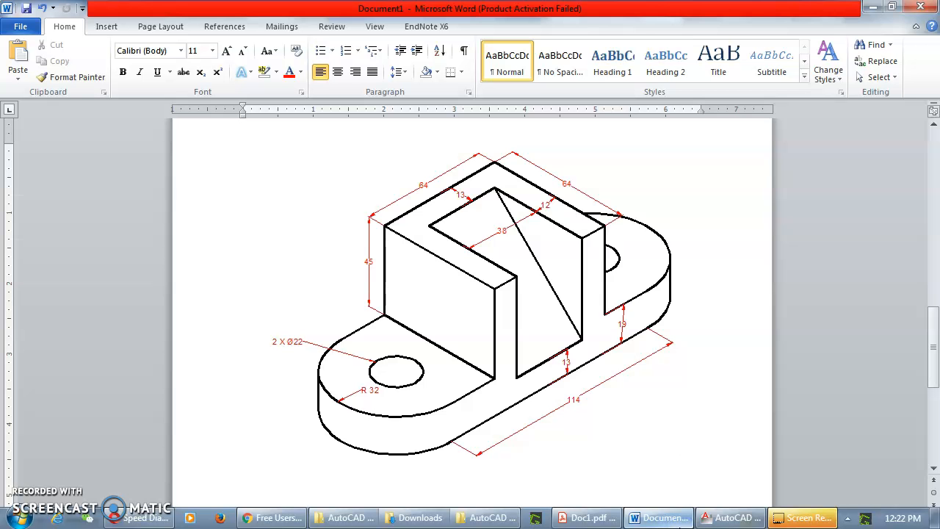
left_click(731, 518)
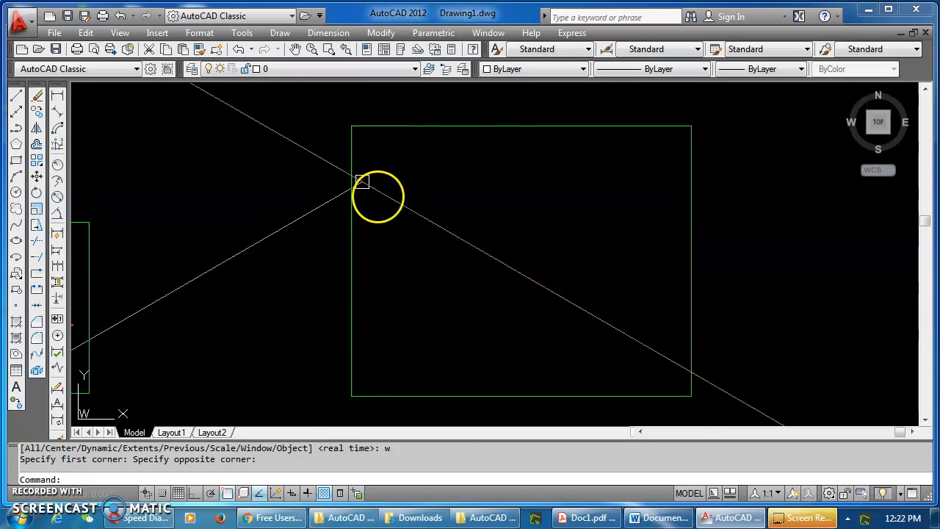
Set the snap type to Isometric snap in the Drafting Settings
left_click(242, 32)
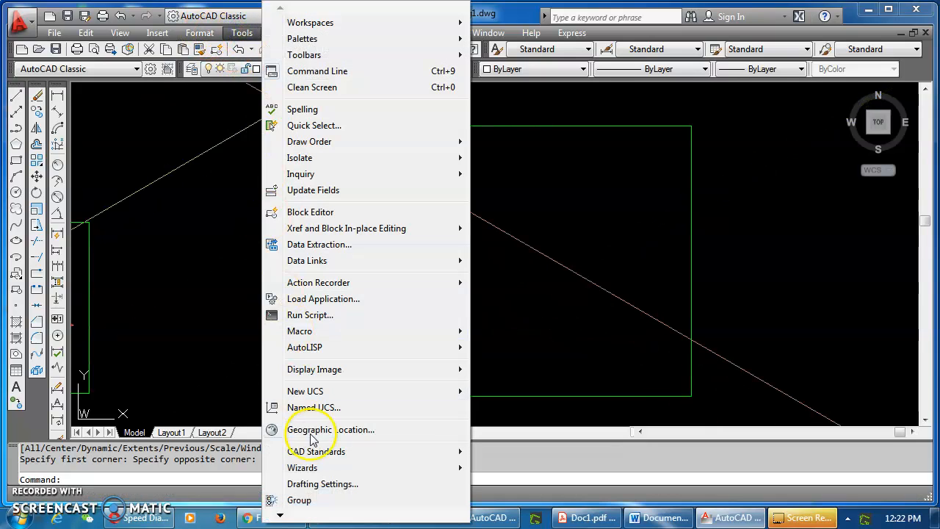
left_click(316, 484)
left_click(325, 345)
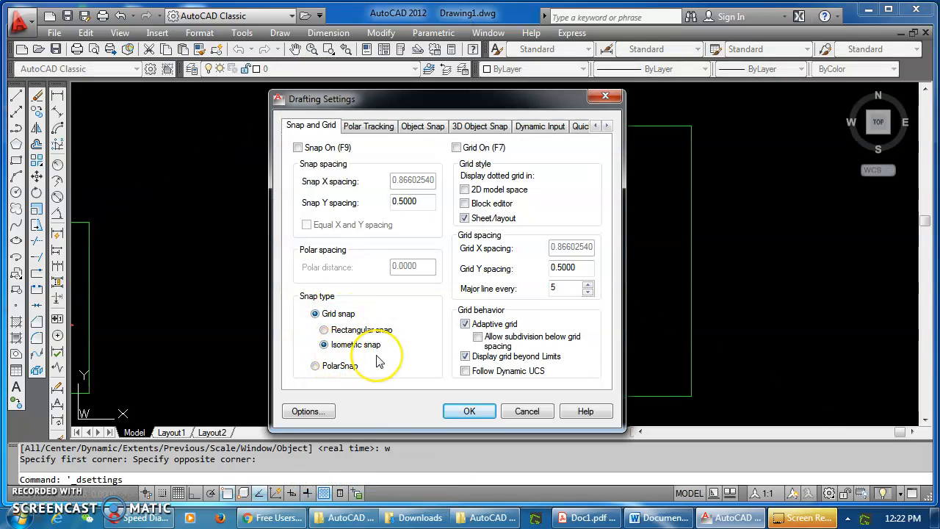
left_click(469, 412)
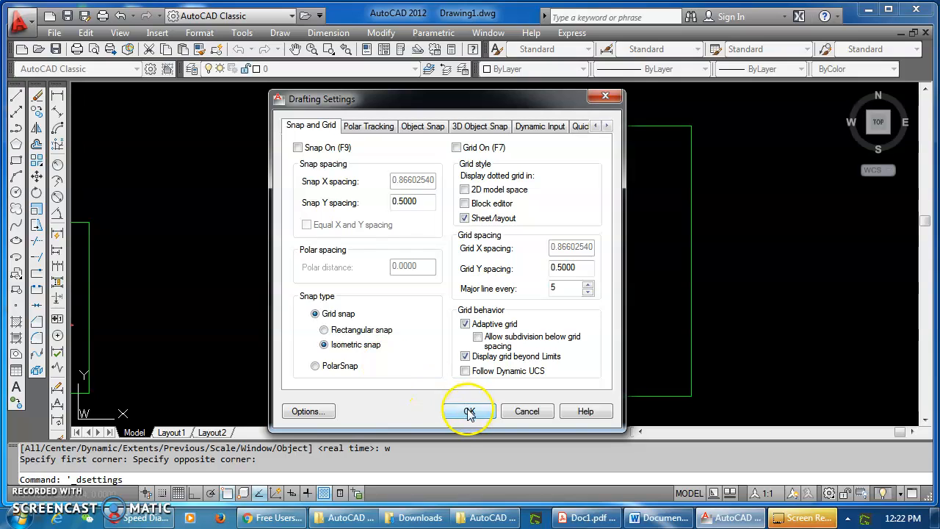
left_click(473, 406)
left_click(470, 263)
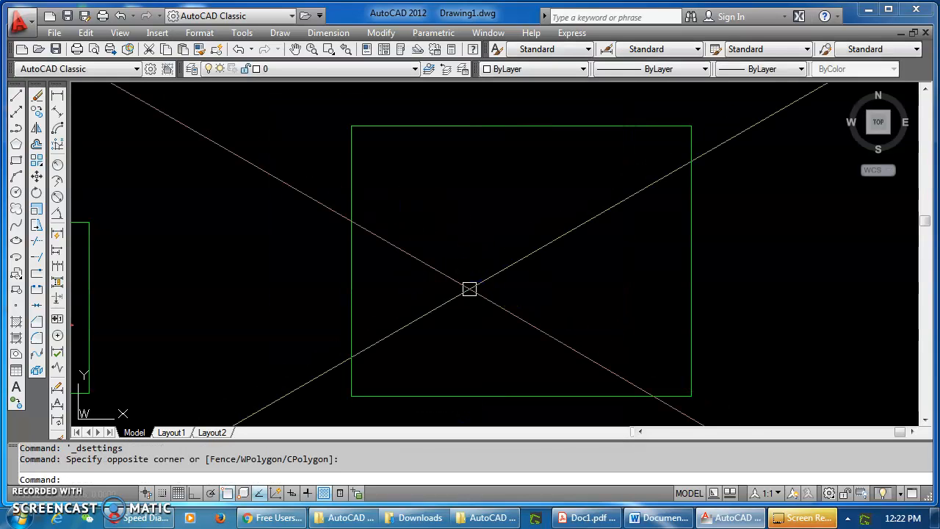
mouse_move(469, 289)
left_mouse_down()
mouse_move(489, 279)
mouse_move(506, 293)
mouse_move(526, 288)
left_mouse_up()
Switch to the left isoplane and draw an isocircle with the Ellipse command near the left edge of the empty green frame
key("F5")
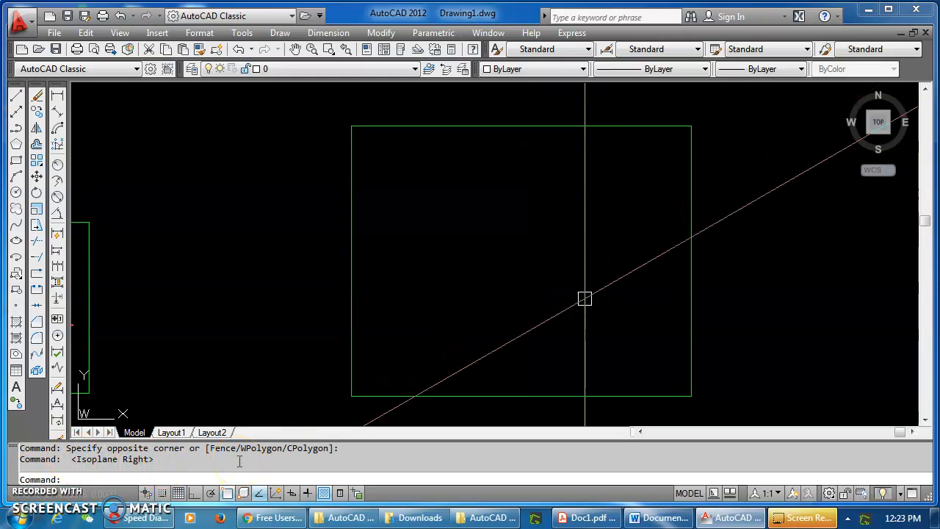
key("F5")
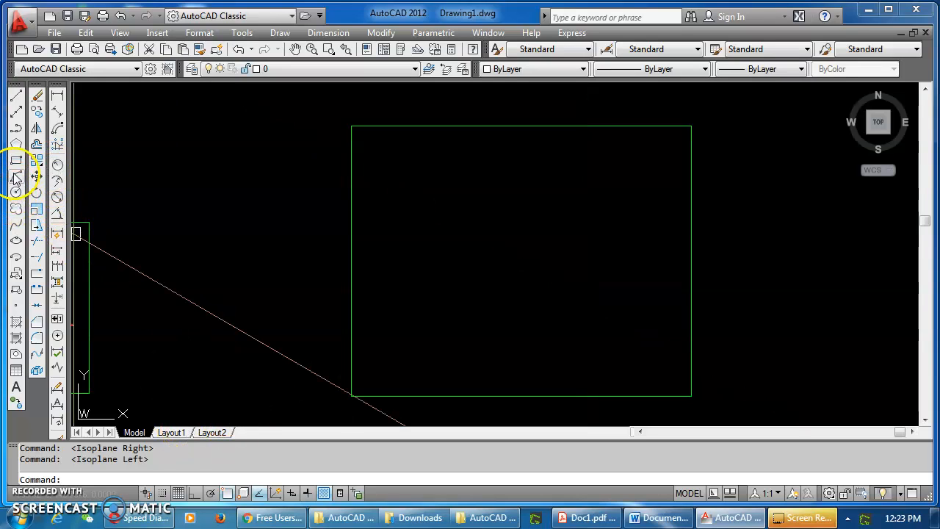
left_click(19, 242)
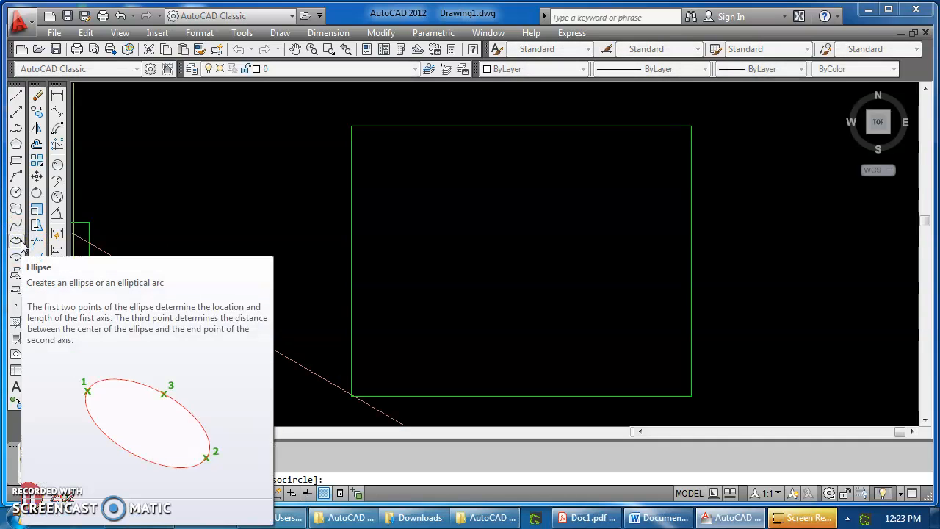
type("i")
key("Return")
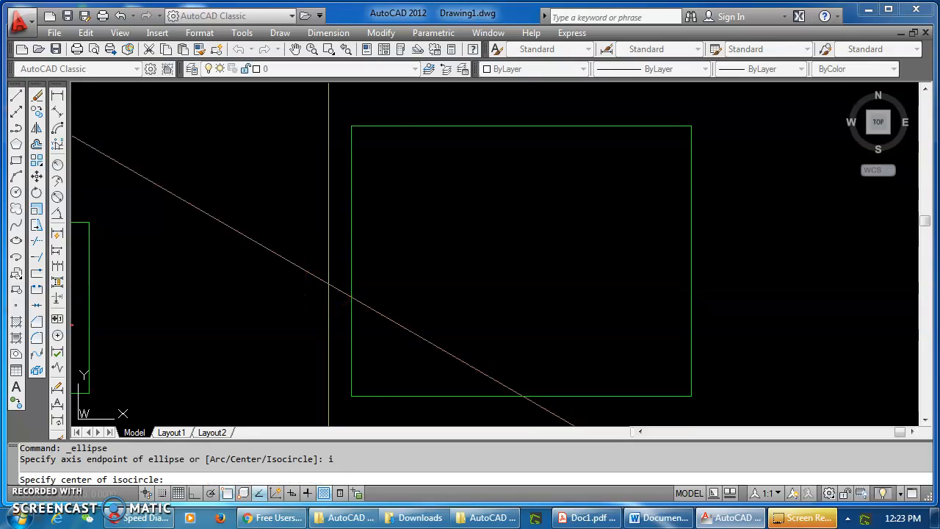
left_click(389, 253)
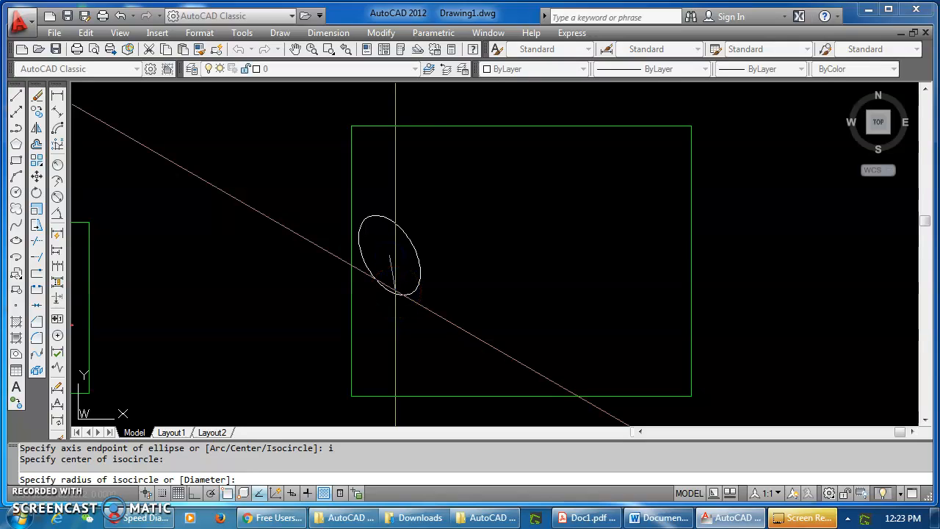
left_click(395, 291)
left_click(447, 321)
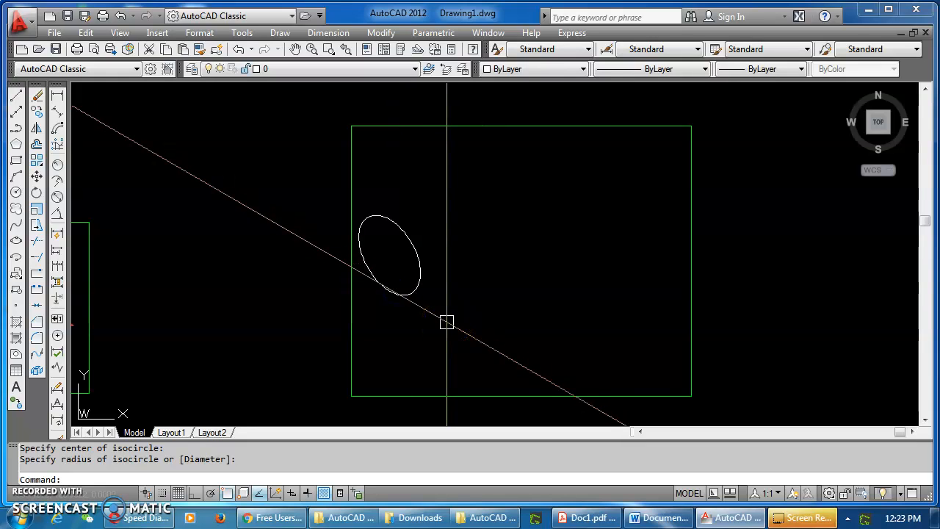
Draw a second isocircle on the right isoplane in the right part of the green frame
right_click(235, 218)
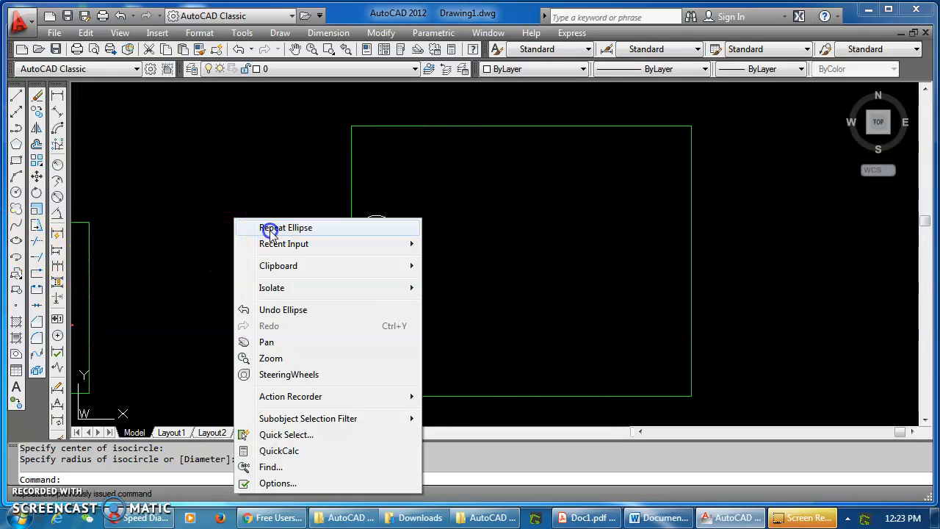
left_click(271, 229)
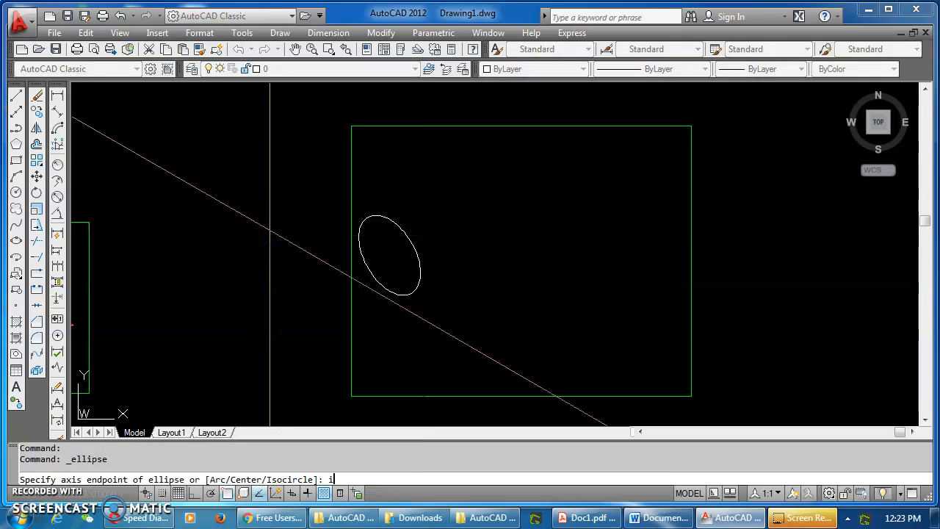
type("i")
key("Return")
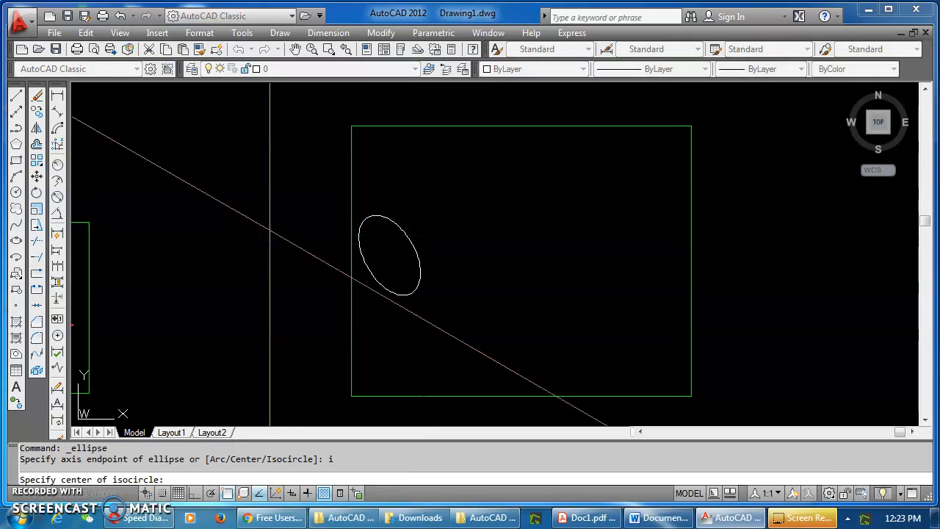
key("F5")
key("F5")
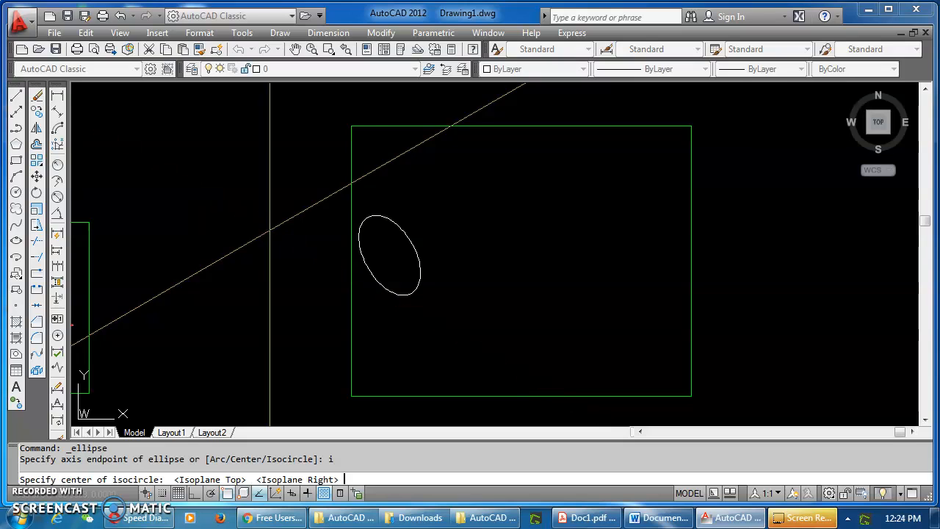
left_click(585, 265)
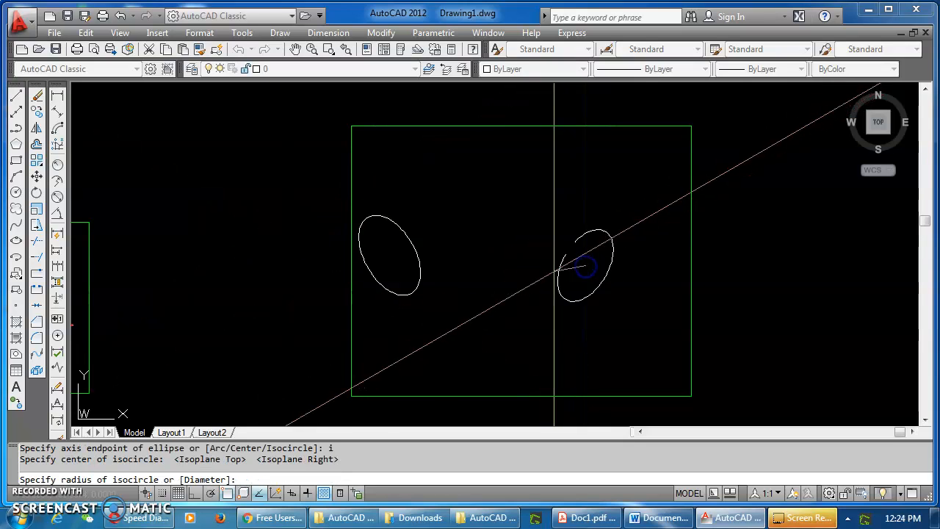
left_click(547, 274)
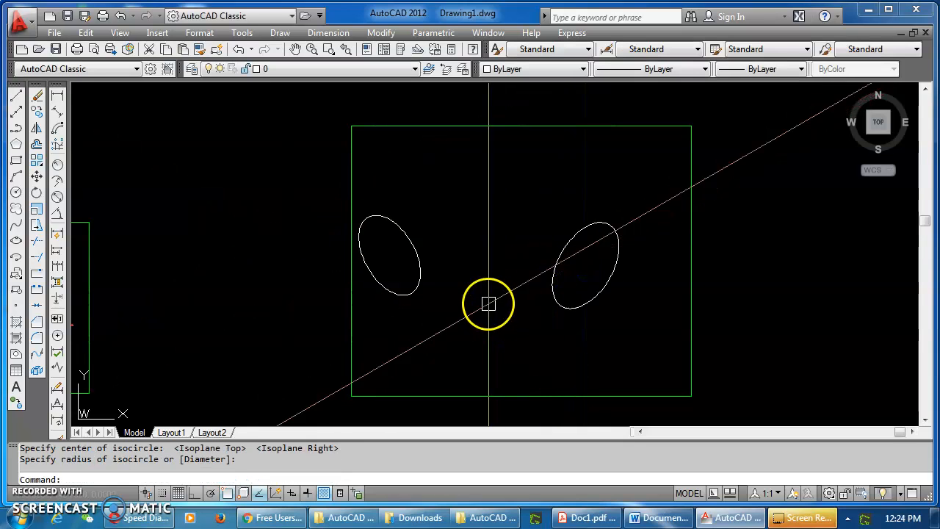
Draw a third isocircle on the top isoplane, above and between the two existing ones
right_click(463, 183)
left_click(493, 193)
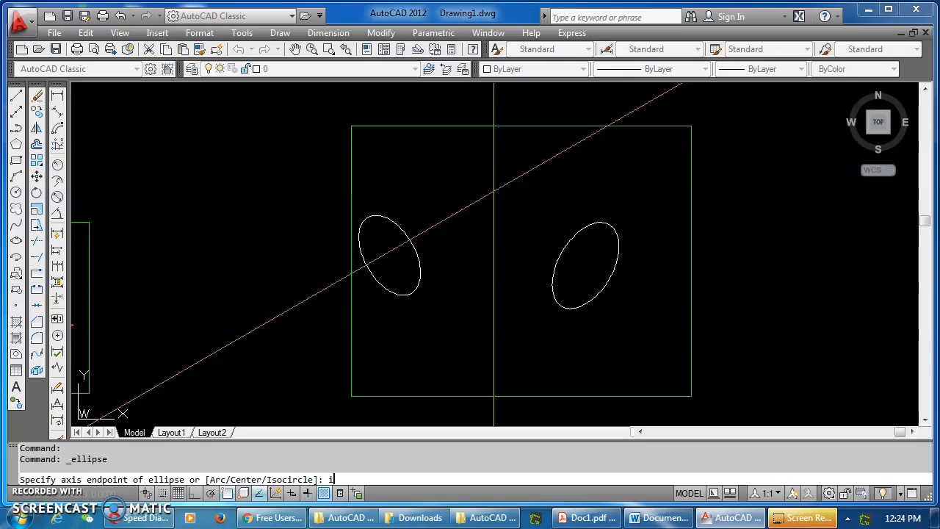
key("Return")
left_click(477, 184)
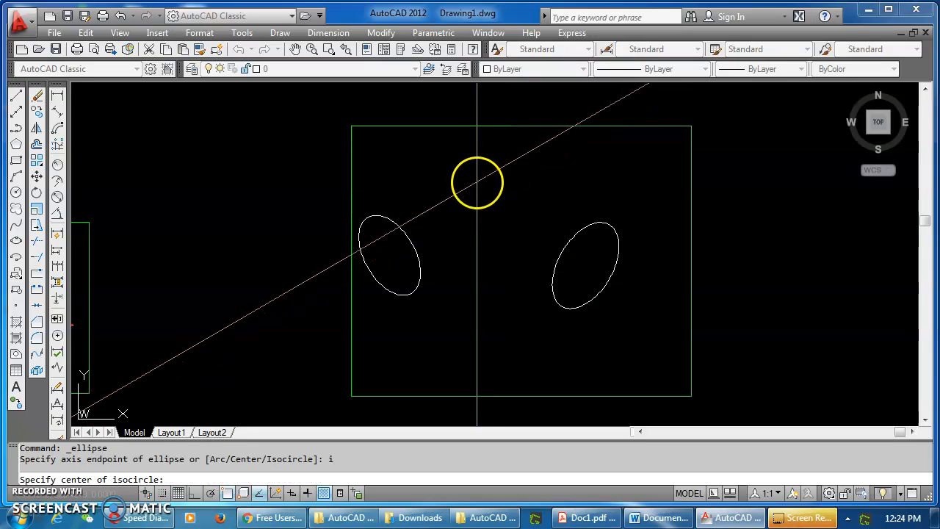
key("F5")
key("F5")
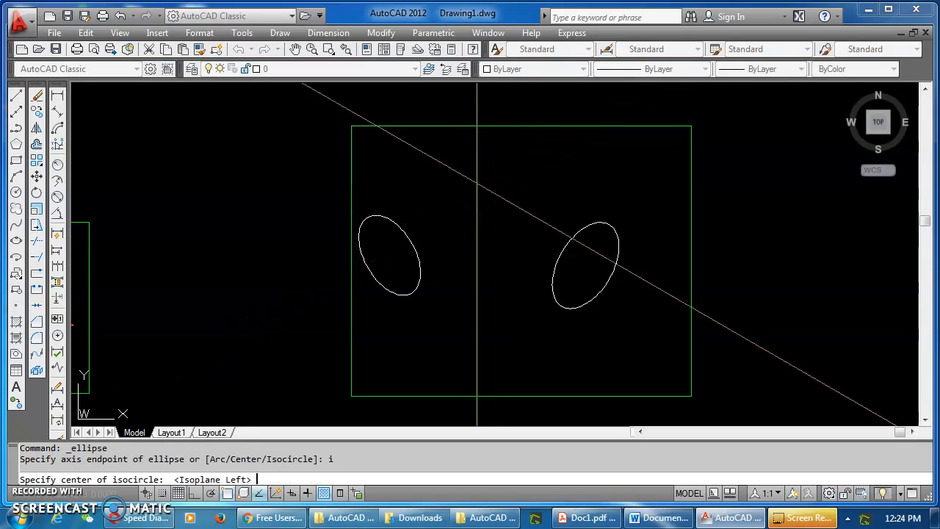
left_click(499, 185)
left_click(499, 212)
left_click(477, 266)
left_click(495, 343)
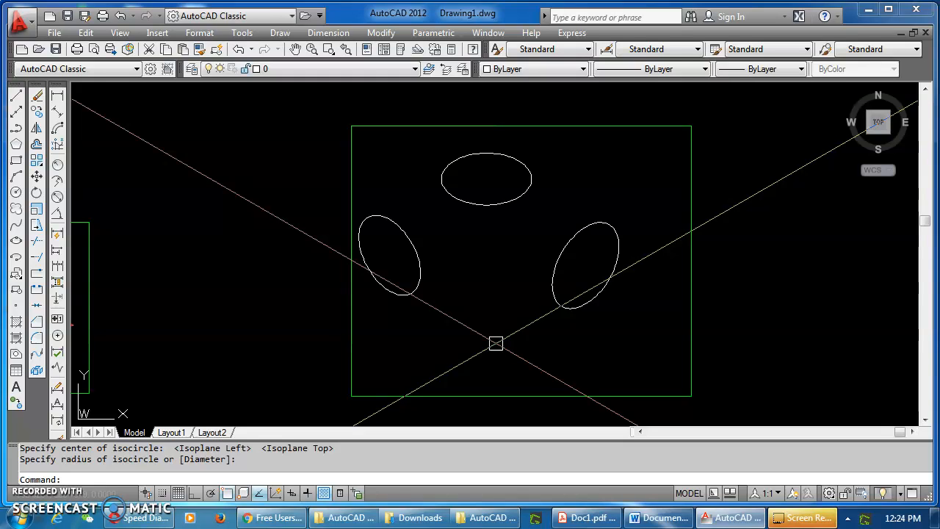
Select all three isocircles in the frame and erase them
left_click_drag(614, 195, 432, 316)
left_click(433, 315)
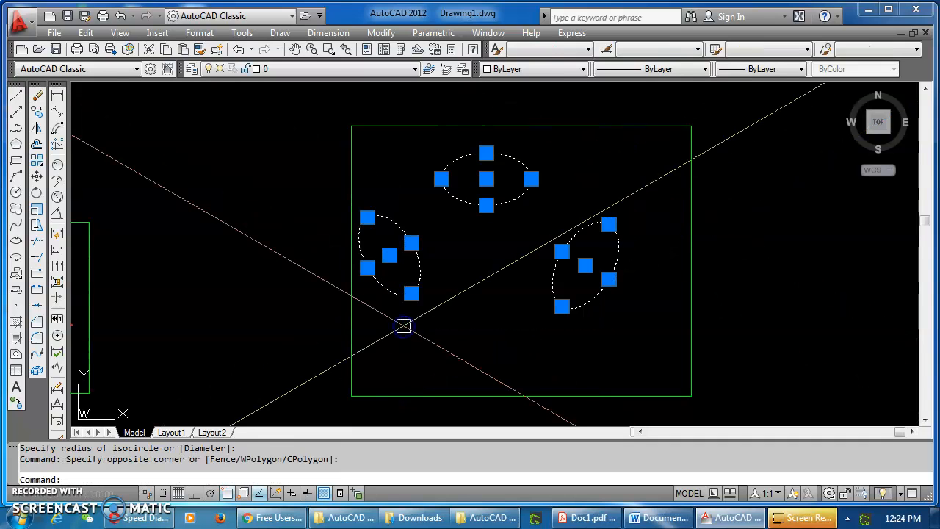
key("Delete")
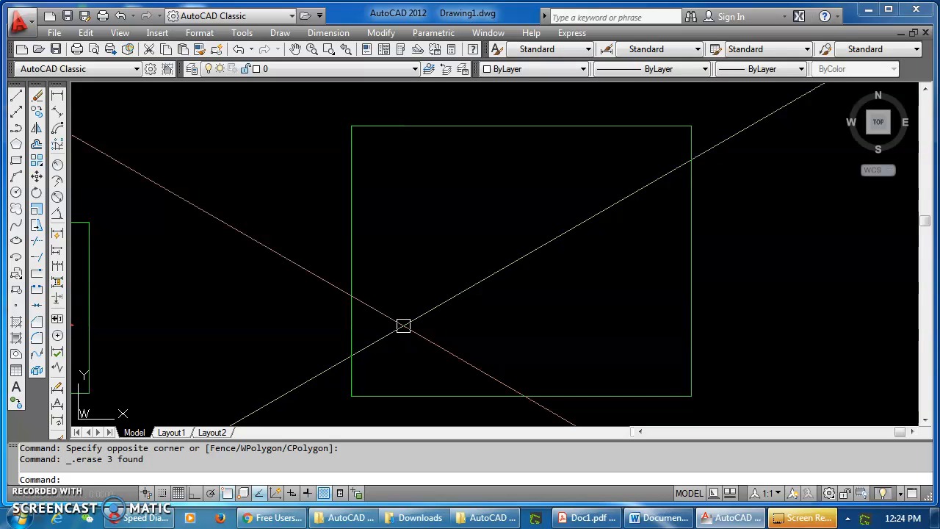
Draw a line 114 units long with Ortho on, rising to the right along the isometric axis from the frame's lower area
left_click(16, 95)
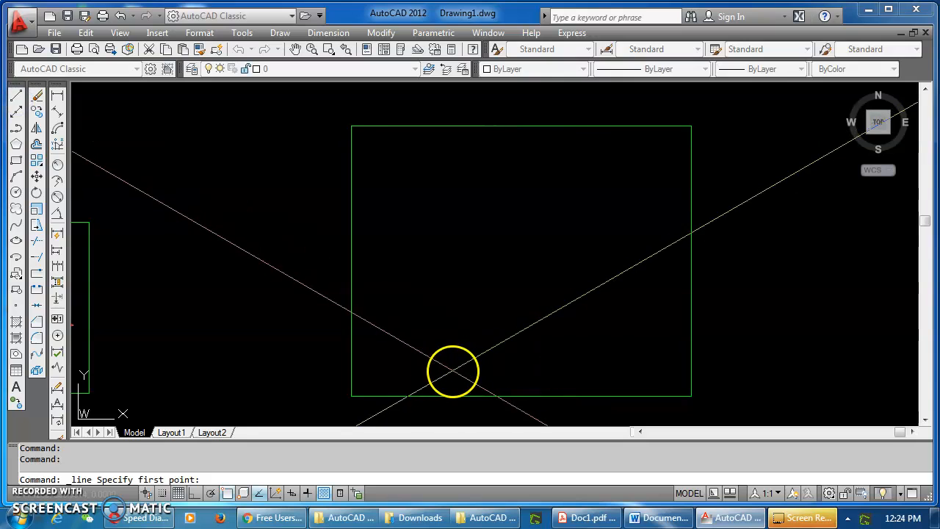
left_click(451, 370)
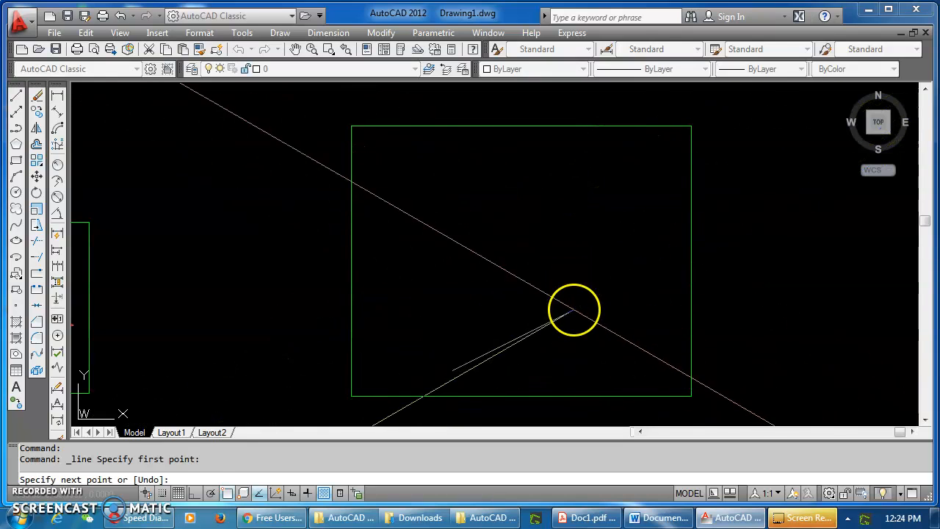
key("F8")
type("11")
key("Return")
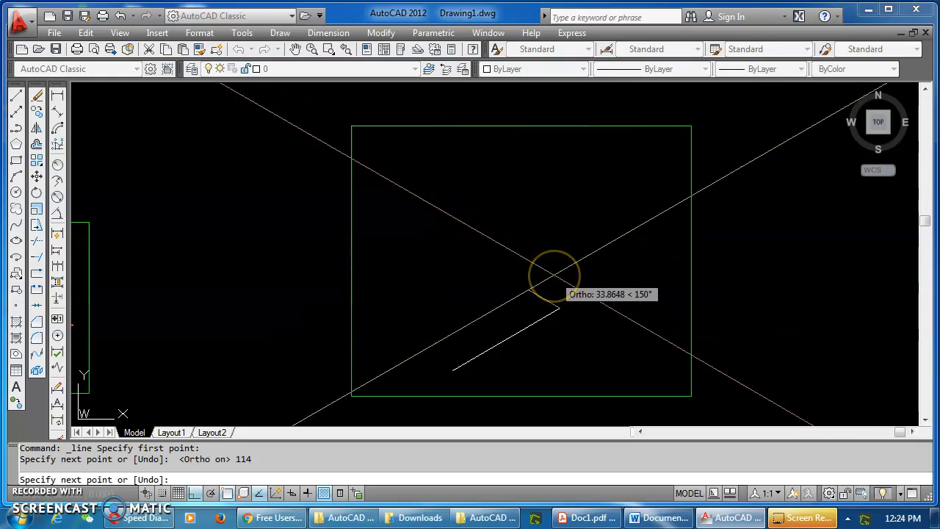
Complete the long side face on the right isoplane with a 19-unit upward line, a 114-unit line back, and a closing edge
key("F5")
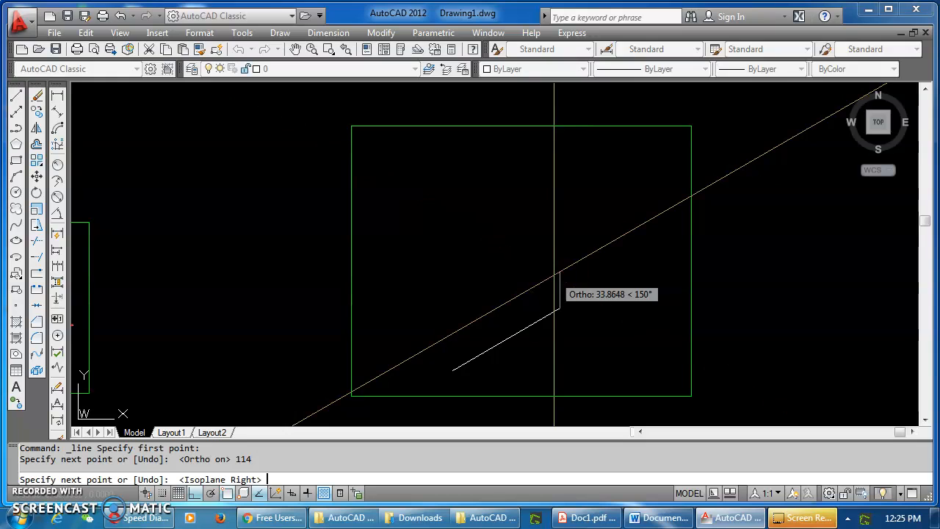
left_click(630, 520)
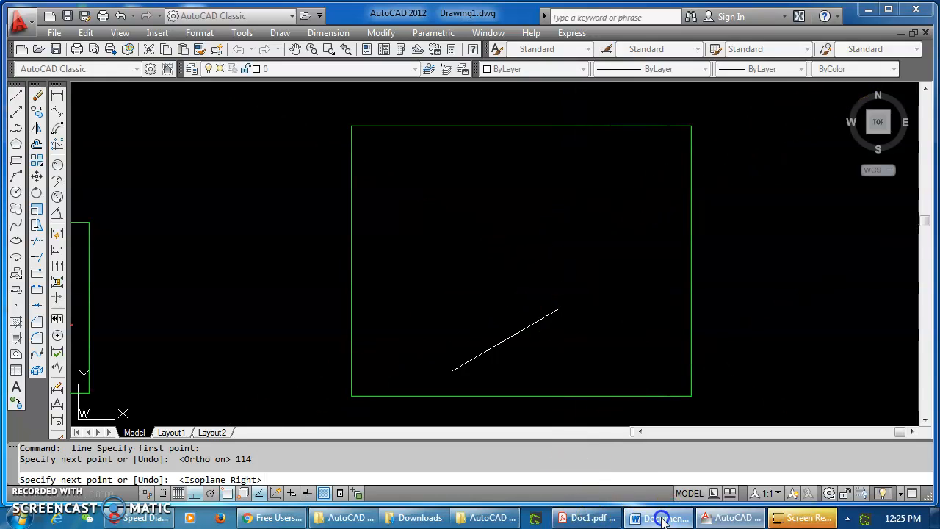
left_click(731, 518)
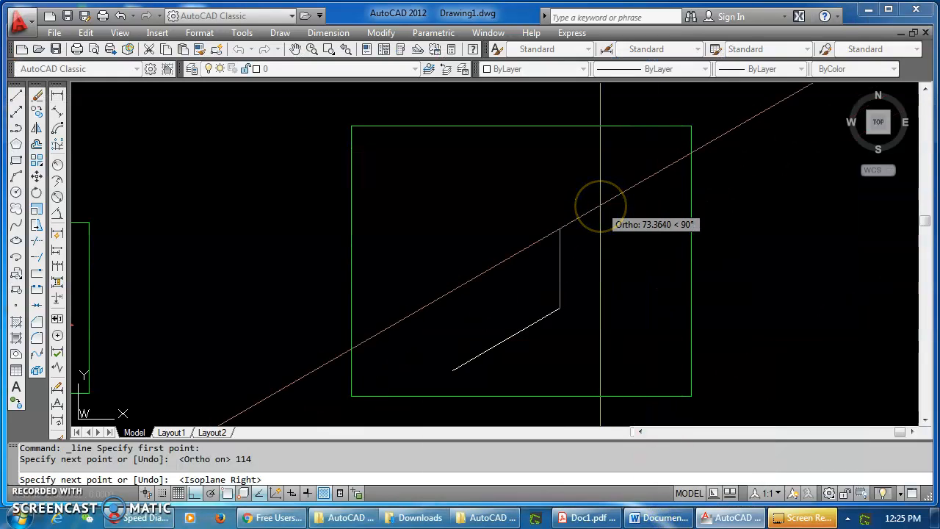
key("Return")
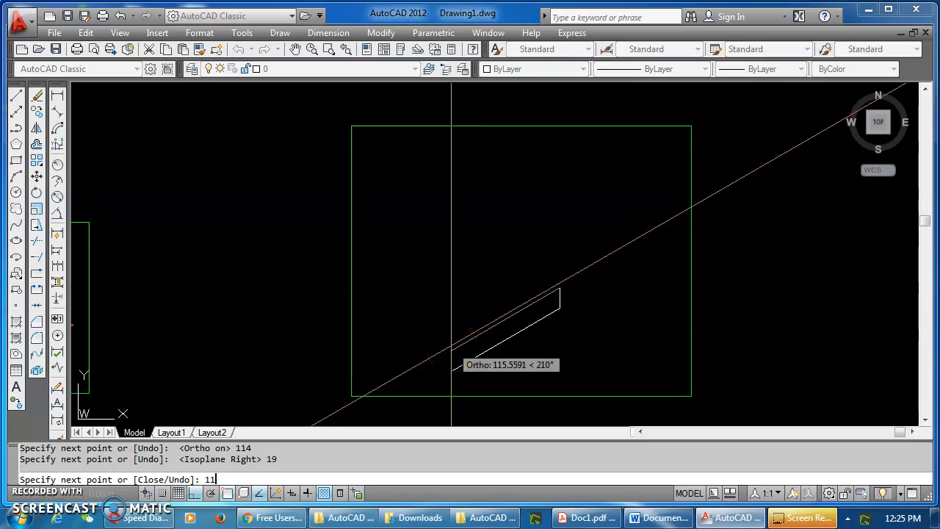
key("Return")
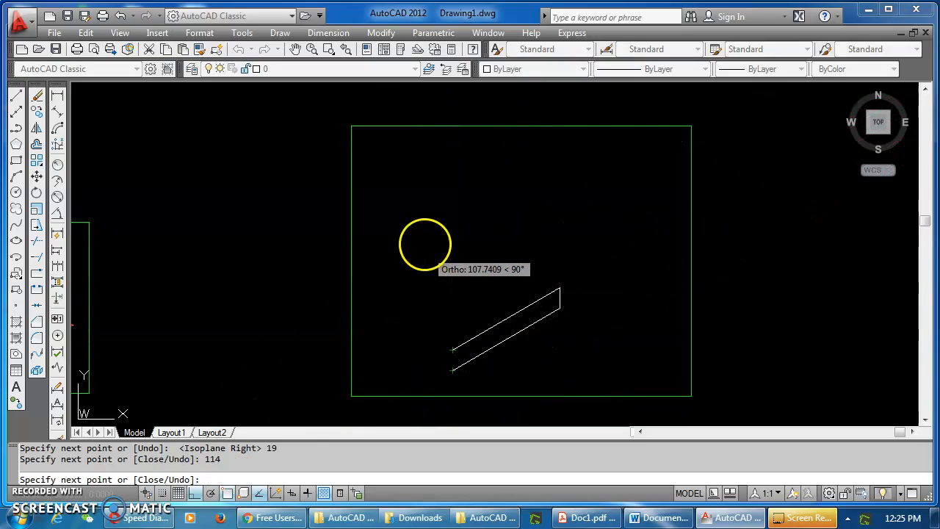
scroll(447, 390, "up", 5)
scroll(431, 343, "up", 2)
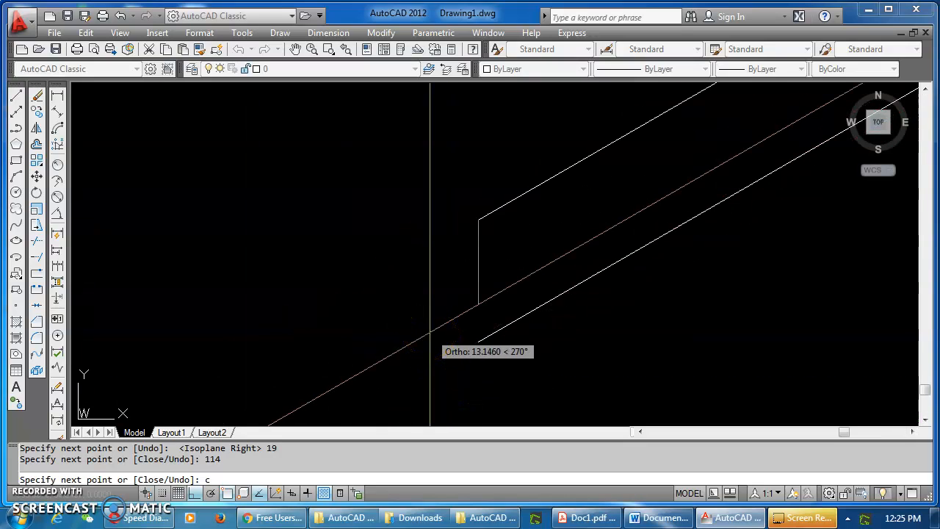
type("c")
key("Return")
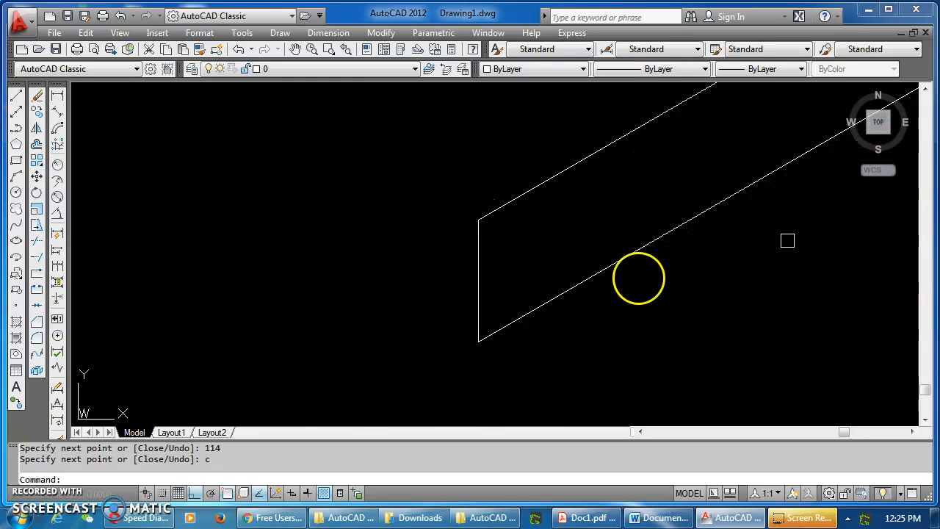
From the long face's upper near corner, draw a 64-unit line up-left on the left isoplane
scroll(466, 315, "down", 3)
scroll(443, 265, "up", 3)
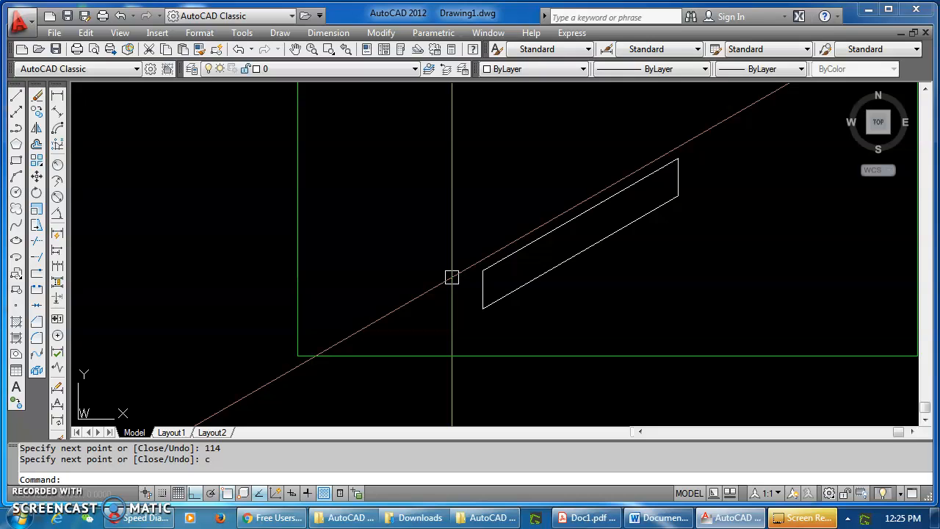
left_click(16, 96)
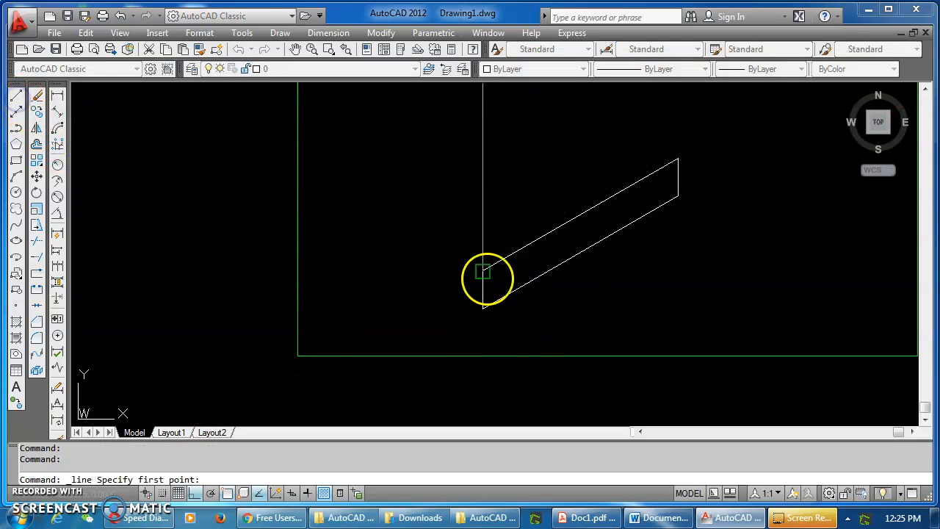
left_click(482, 270)
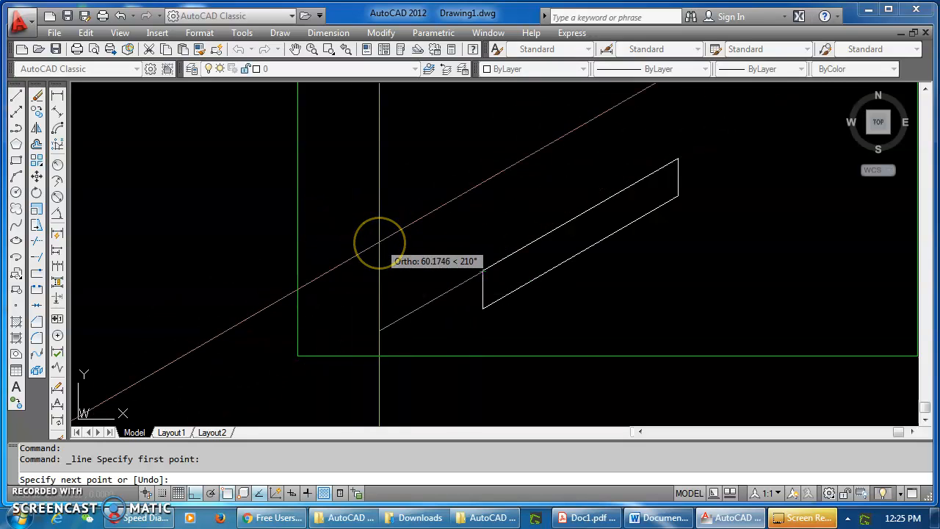
key("F5")
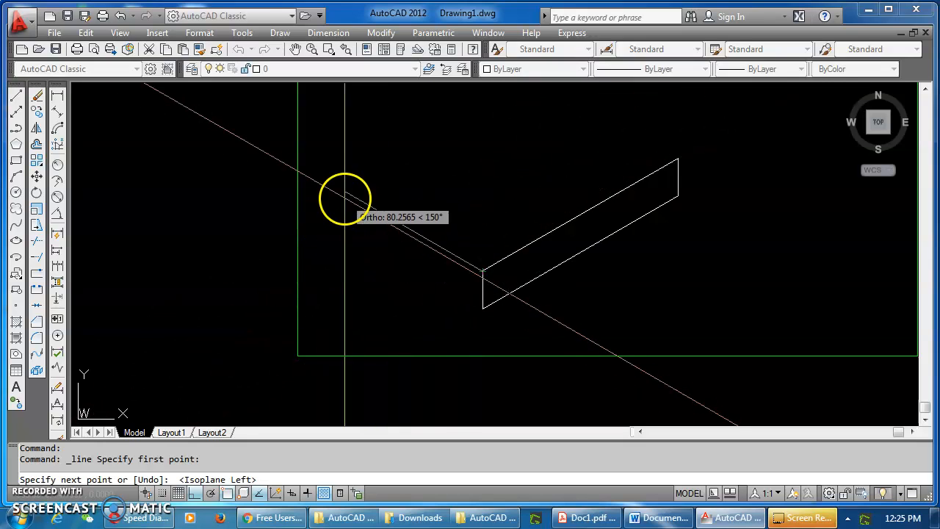
left_click(674, 518)
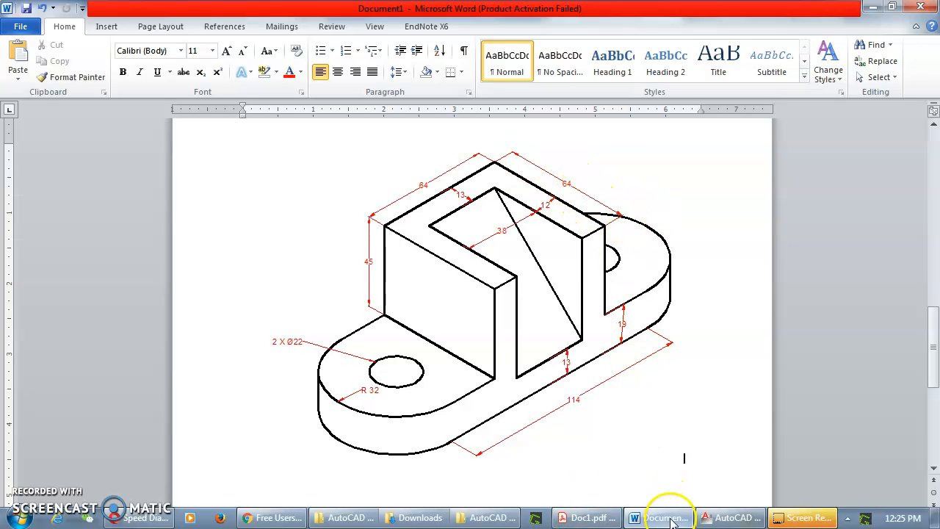
left_click(726, 517)
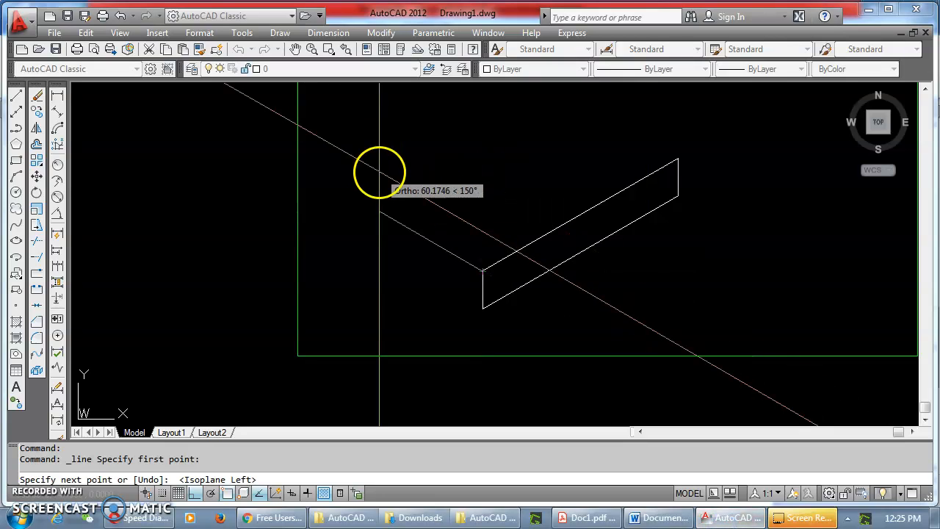
key("Return")
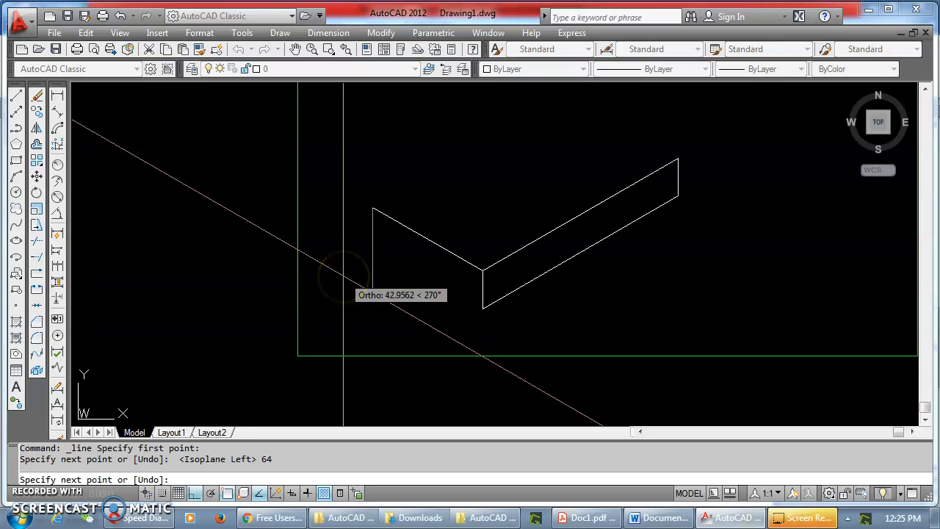
Complete the short end face with a 19-unit downward line and a 64-unit line back to the long face's lower corner
type("19")
key("Return")
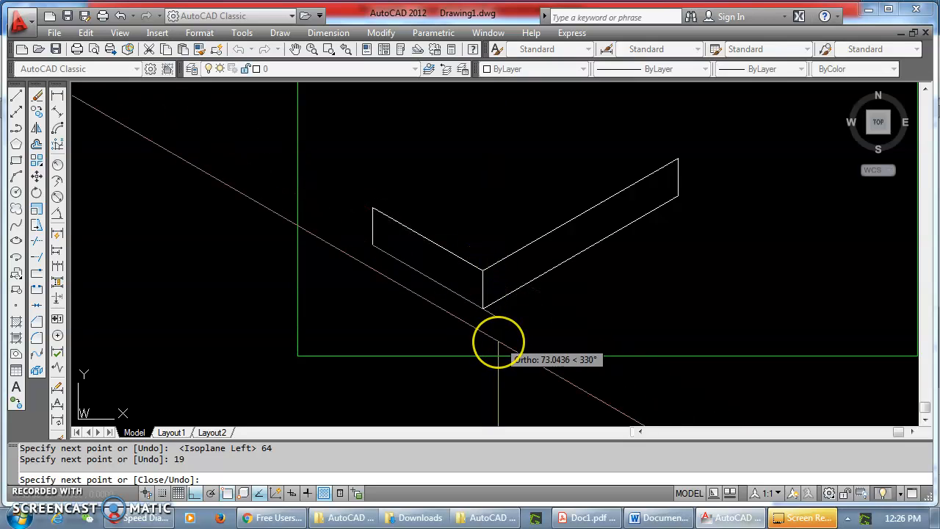
type("64")
key("Return")
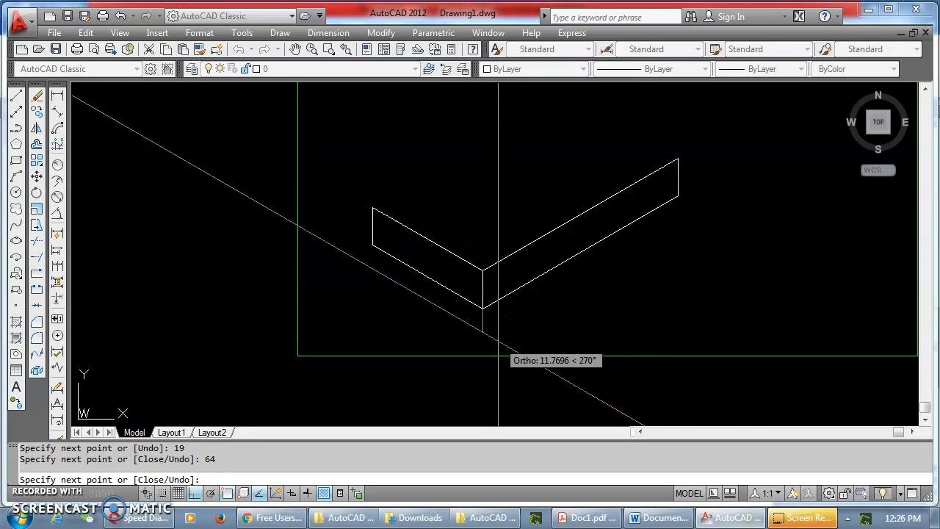
key("Escape")
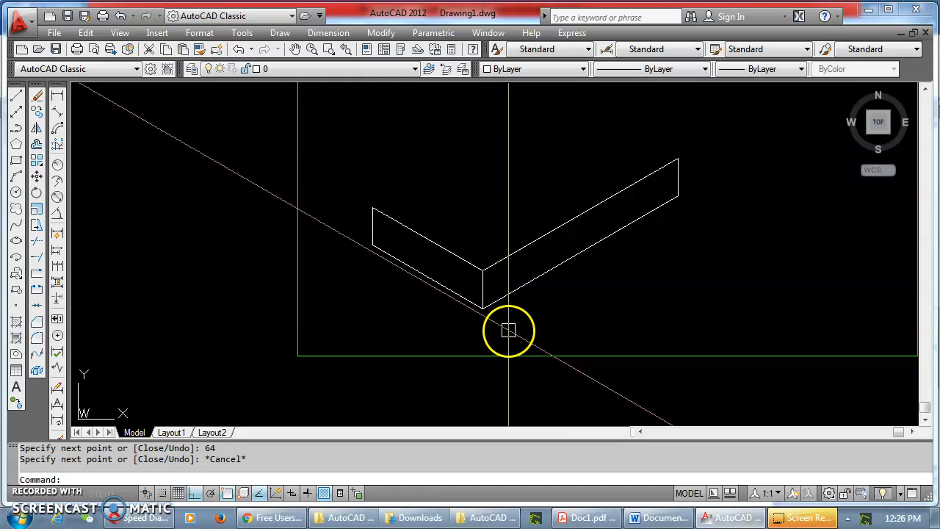
Copy the long face's upper edge from the shared near corner to the short end face's upper far corner
left_click(36, 110)
left_click(582, 218)
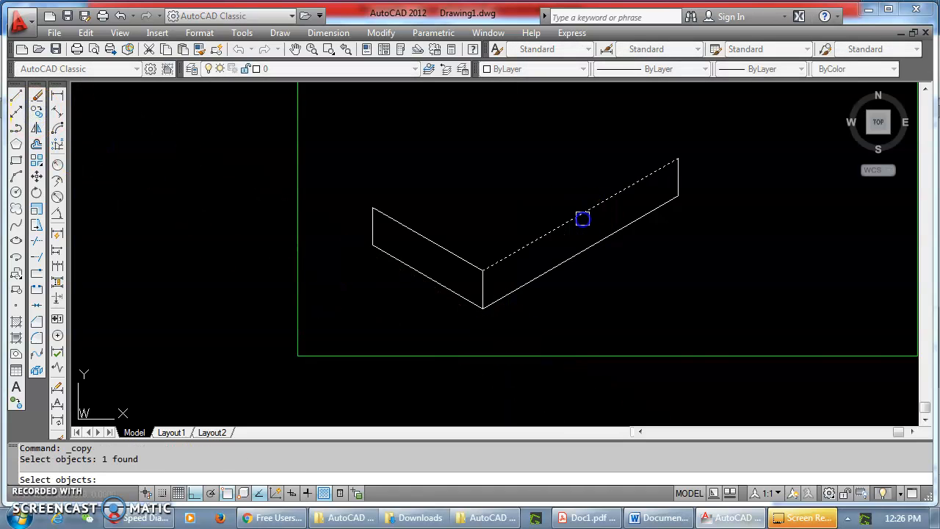
right_click(661, 248)
left_click(482, 268)
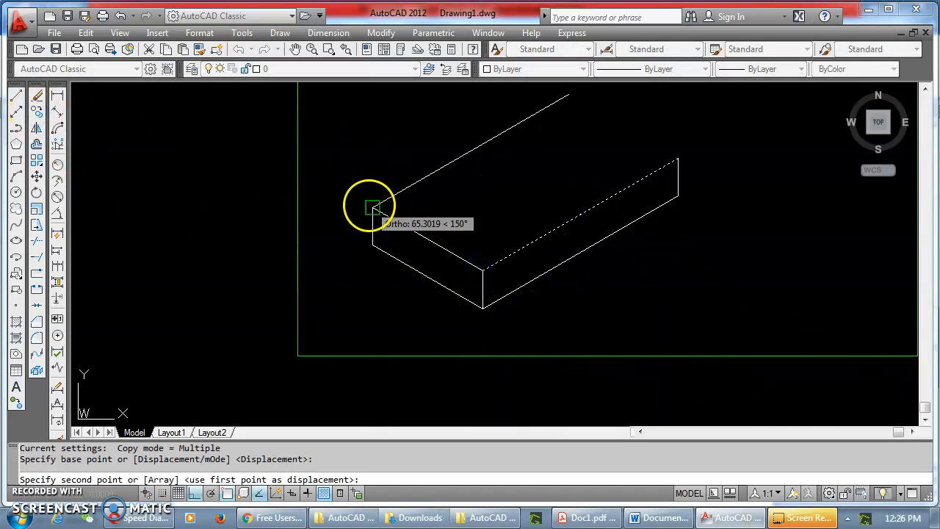
left_click(372, 209)
right_click(430, 205)
left_click(466, 210)
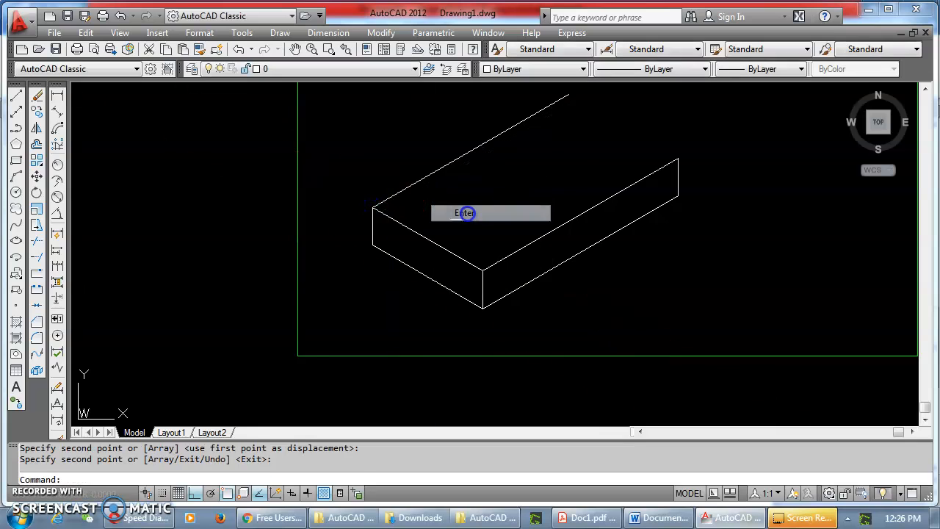
Copy the short end face's upper edge to the far end of the copied long edge, closing the base's top face
left_click(40, 116)
left_click(419, 224)
right_click(353, 234)
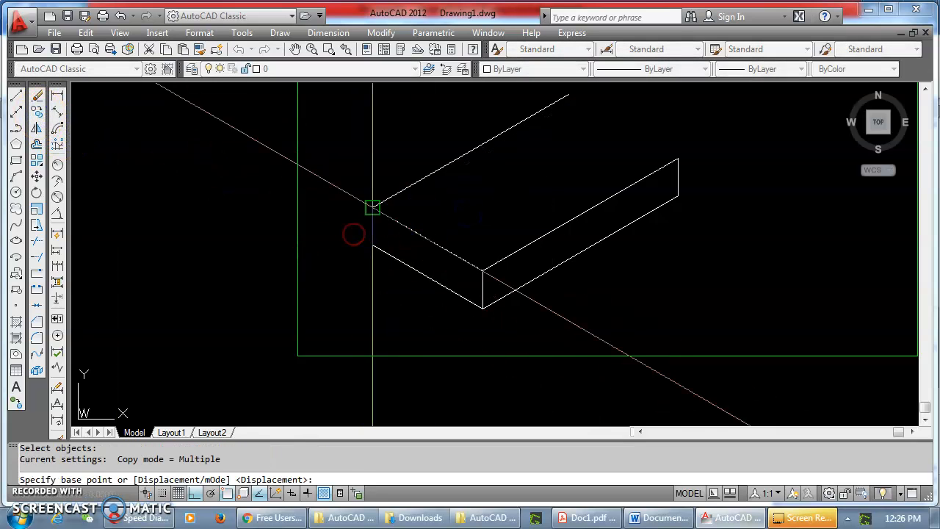
left_click(372, 207)
left_click(568, 100)
right_click(545, 126)
left_click(573, 151)
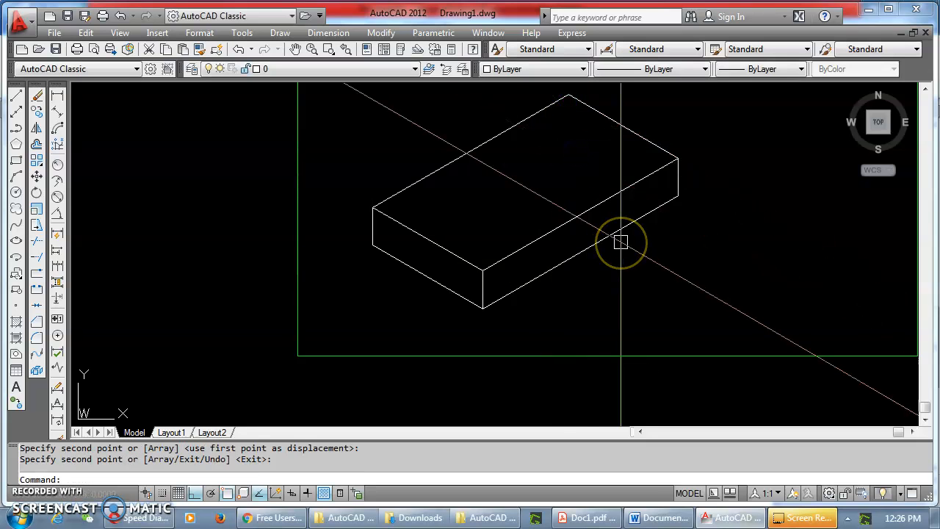
Try to draw an isocircle centred on the short upper edge's midpoint, switching to the top isoplane before picking the edge's corner as radius
left_click(17, 241)
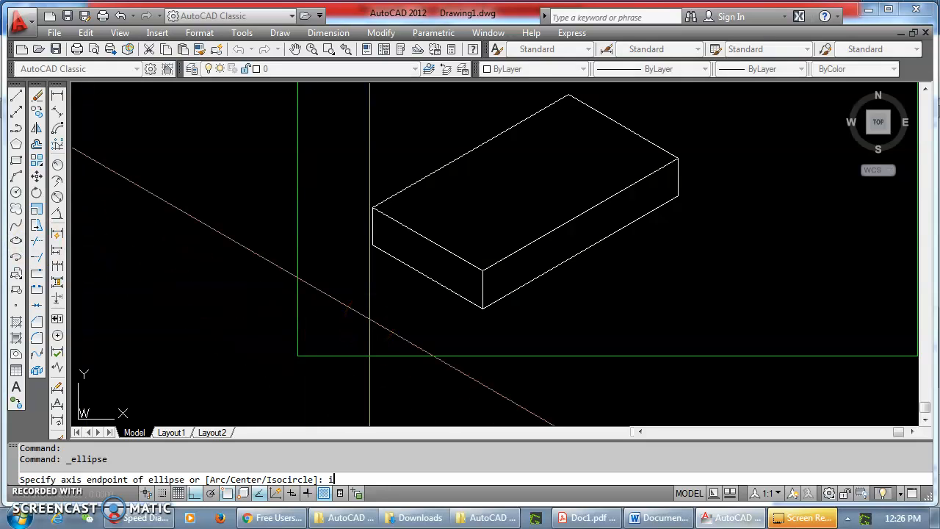
type("i")
key("Return")
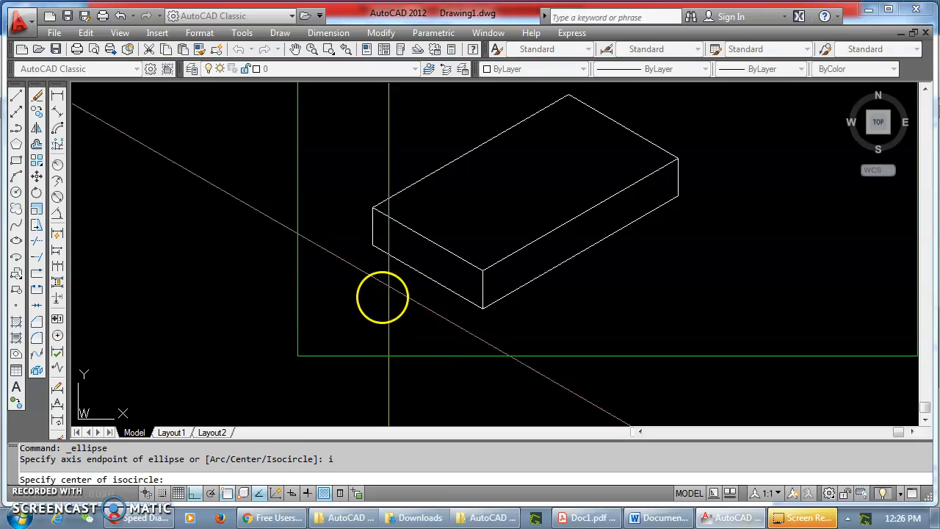
left_click(427, 241)
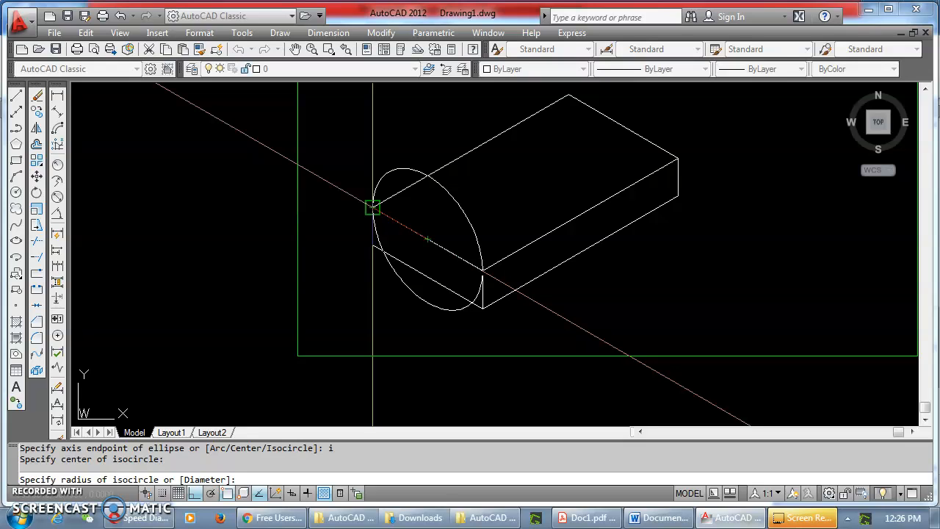
key("F5")
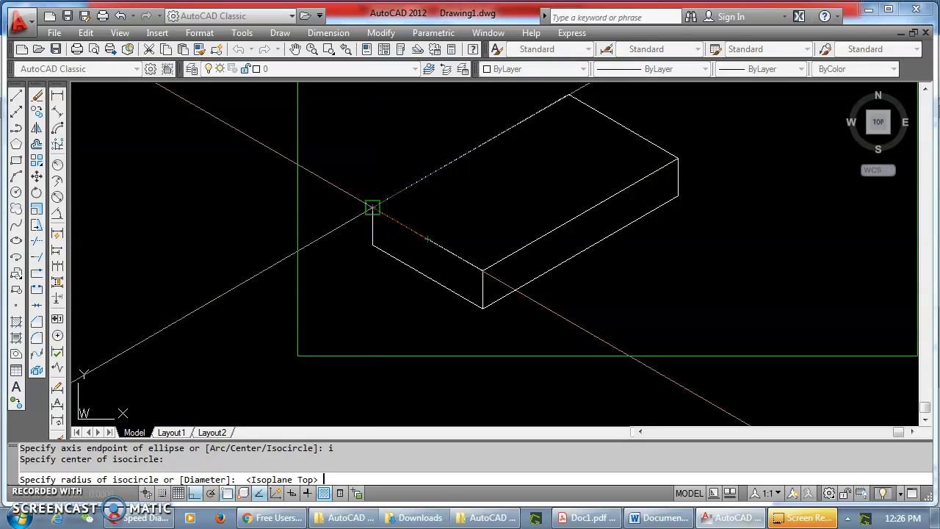
left_click(372, 208)
Inspect the new isocircle's geometry properties and erase it
scroll(378, 212, "up", 2)
scroll(331, 275, "down", 3)
scroll(399, 203, "up", 5)
left_click(397, 209)
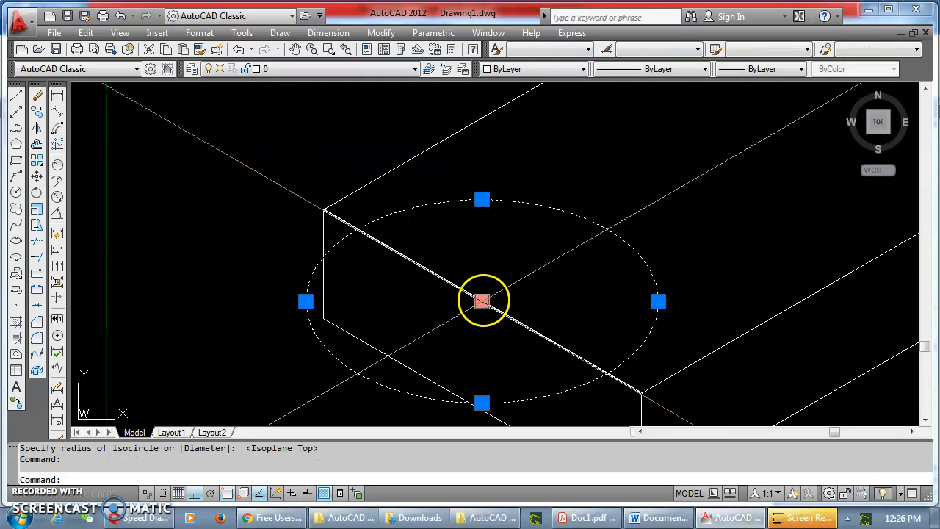
left_click(366, 49)
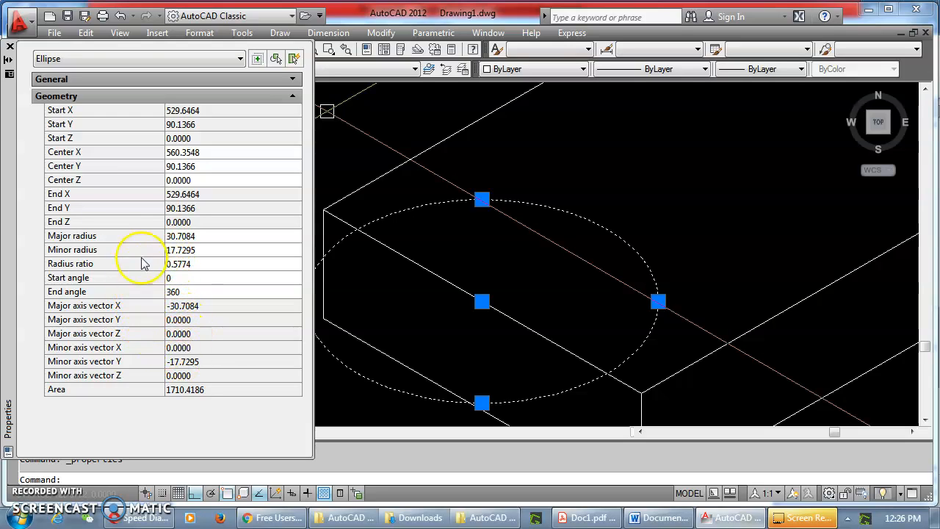
left_click(10, 47)
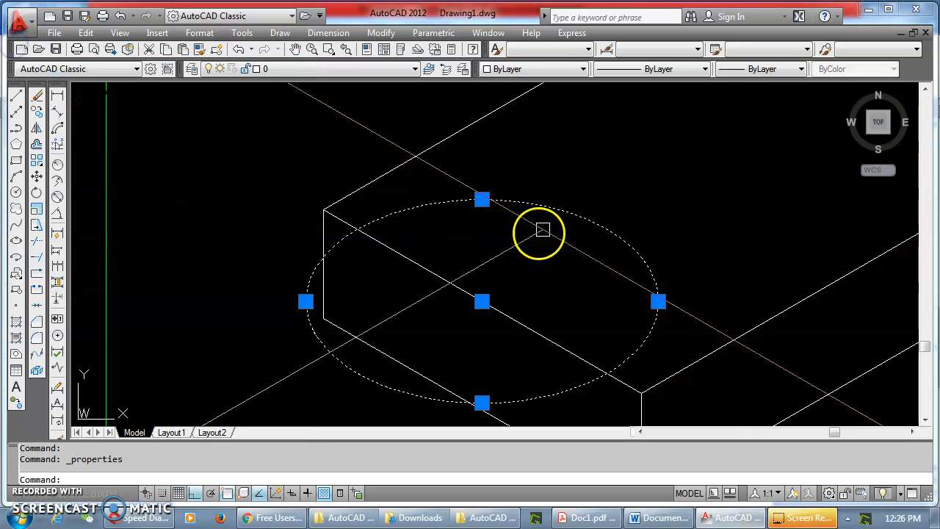
key("Delete")
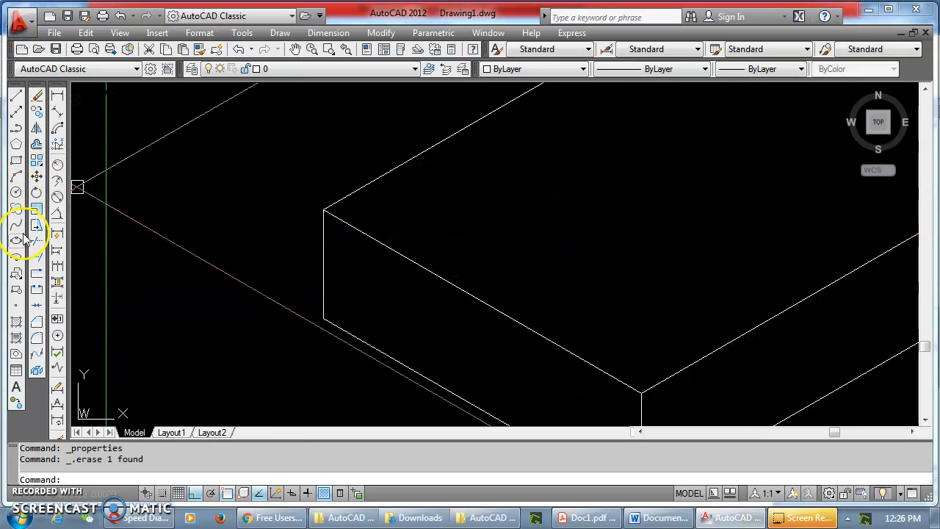
Draw a top-isoplane isocircle centred on the short upper edge's midpoint, with its radius reaching the edge's end corner
left_click(17, 241)
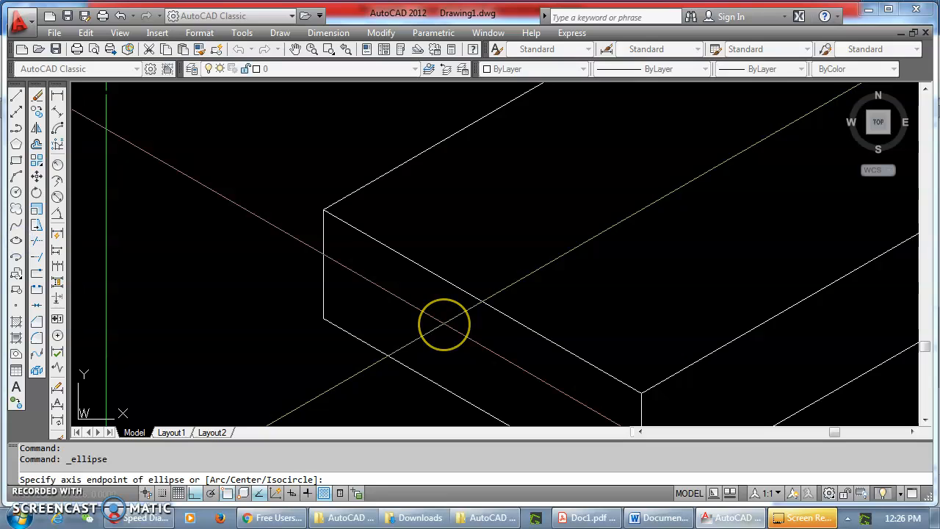
key("Return")
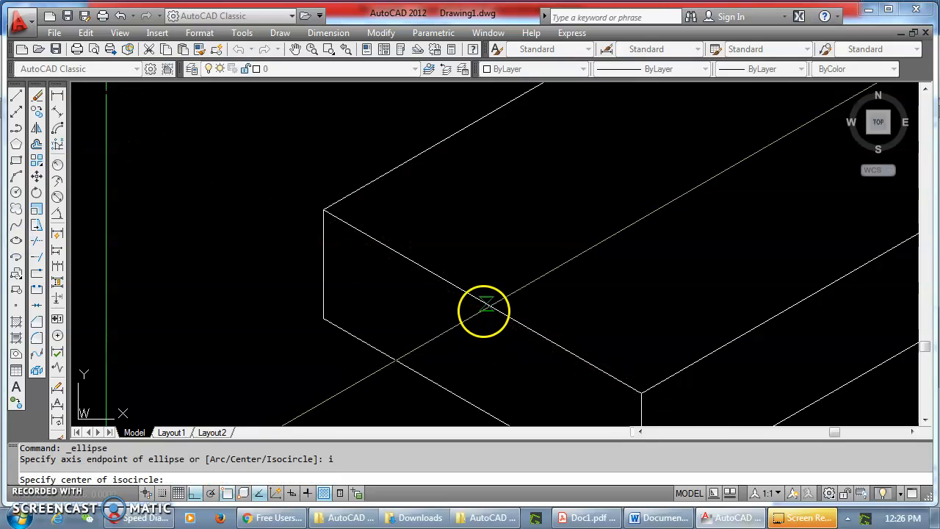
left_click(482, 301)
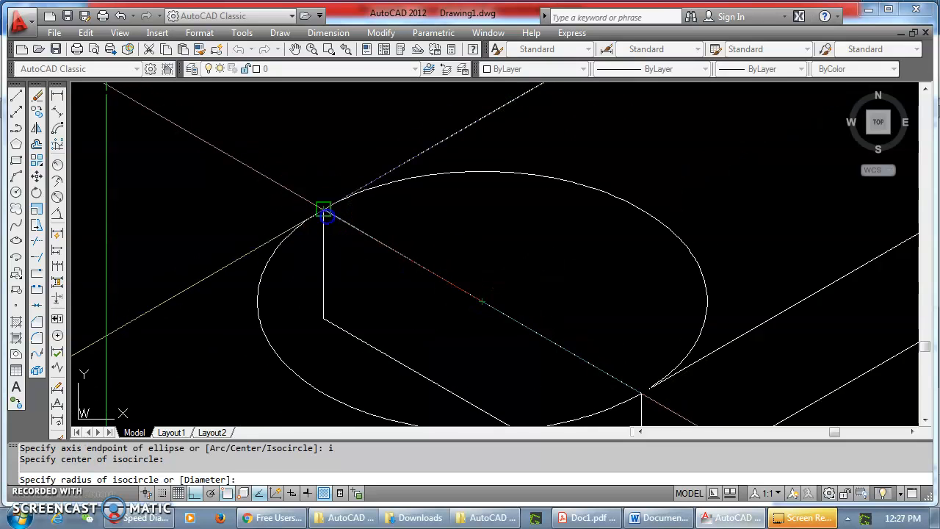
left_click(324, 210)
Copy the isocircle from the near end's upper edge midpoint down to its lower edge midpoint
scroll(324, 206, "down", 3)
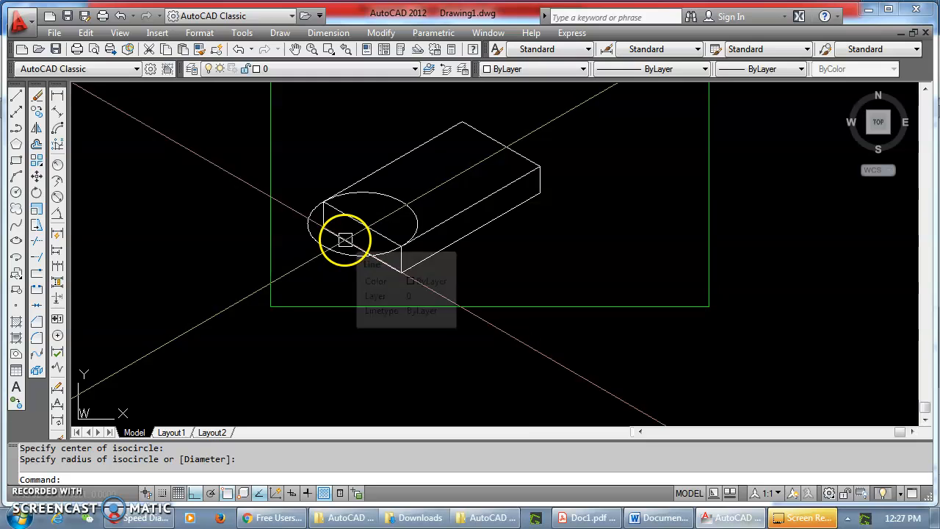
left_click(39, 112)
left_click(398, 193)
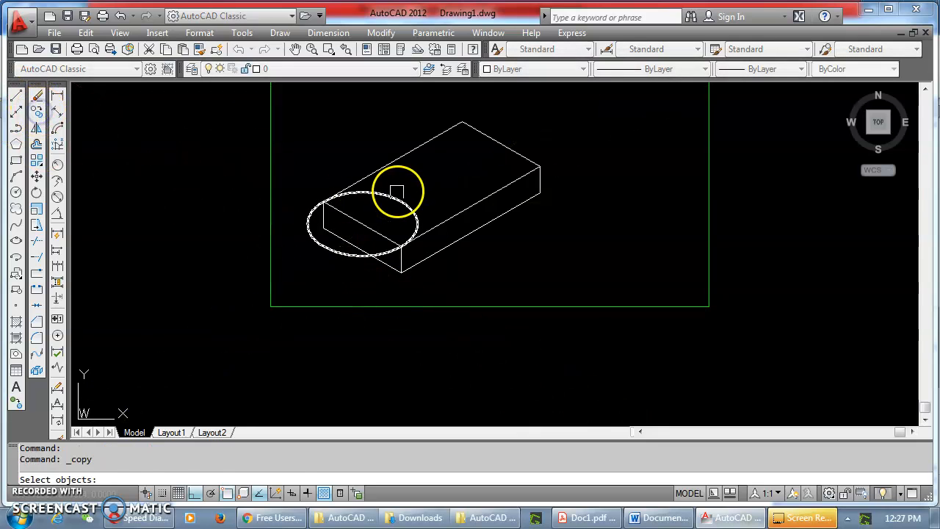
right_click(407, 201)
left_click(362, 224)
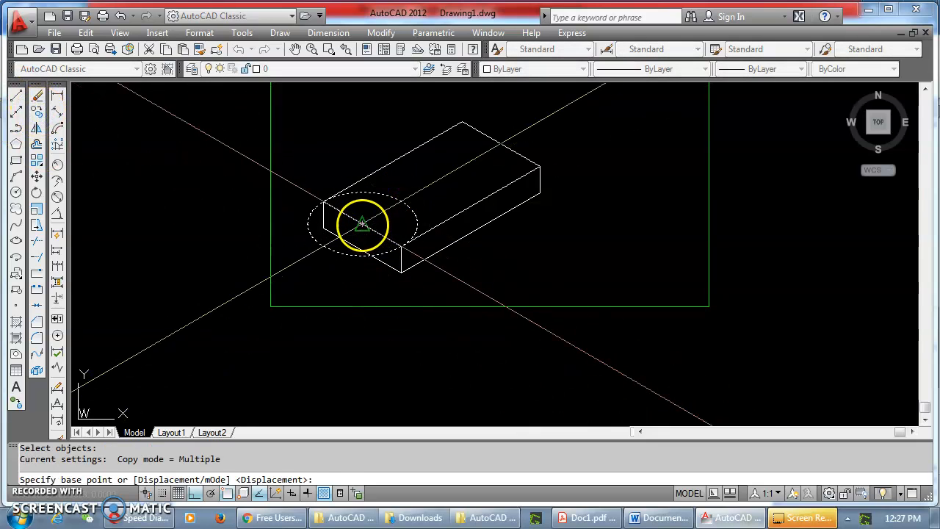
left_click(360, 249)
right_click(393, 208)
left_click(420, 217)
Draw a vertical line joining the outer quadrants of the upper and lower isocircles at the near end
left_click(18, 96)
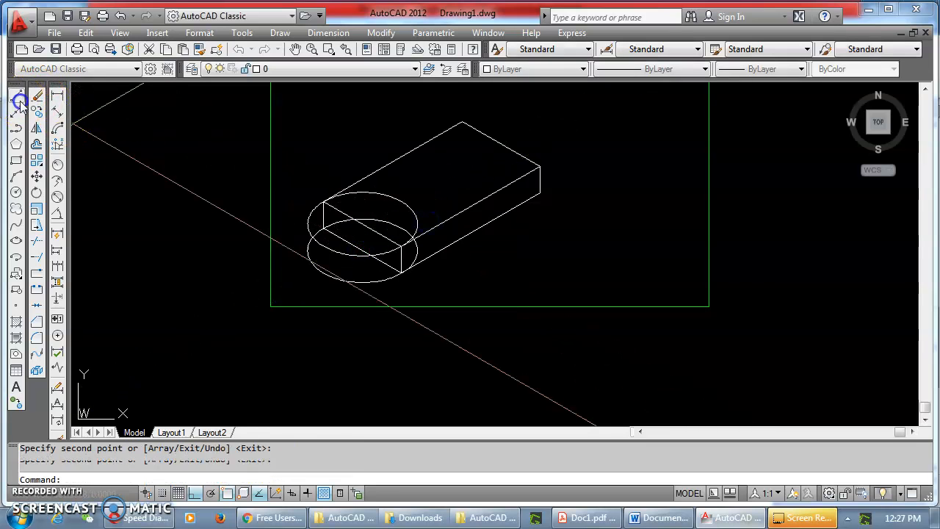
left_click(304, 225)
left_click(306, 251)
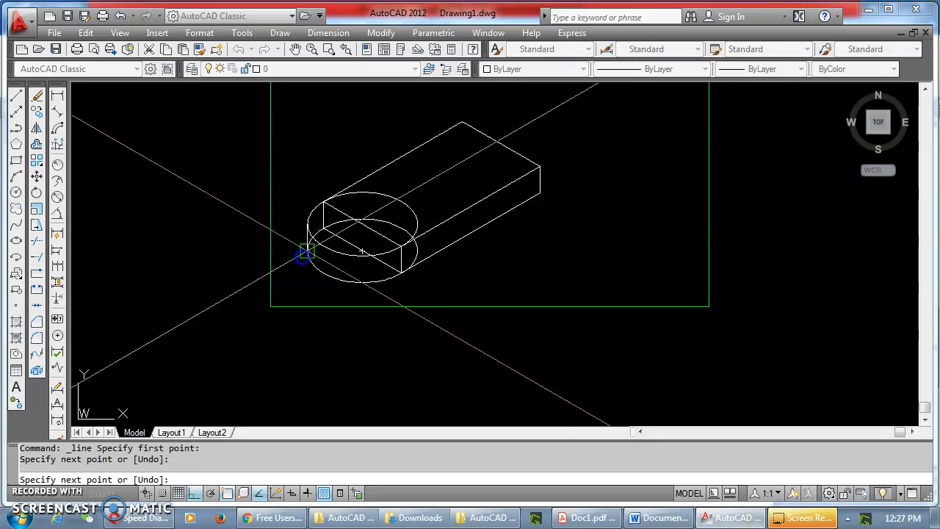
right_click(296, 250)
left_click(323, 260)
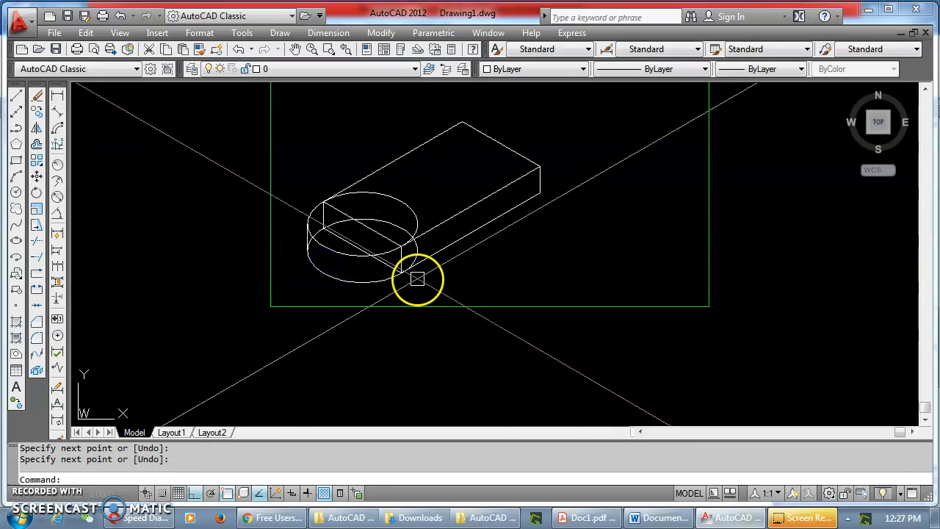
left_click(40, 240)
right_click(254, 173)
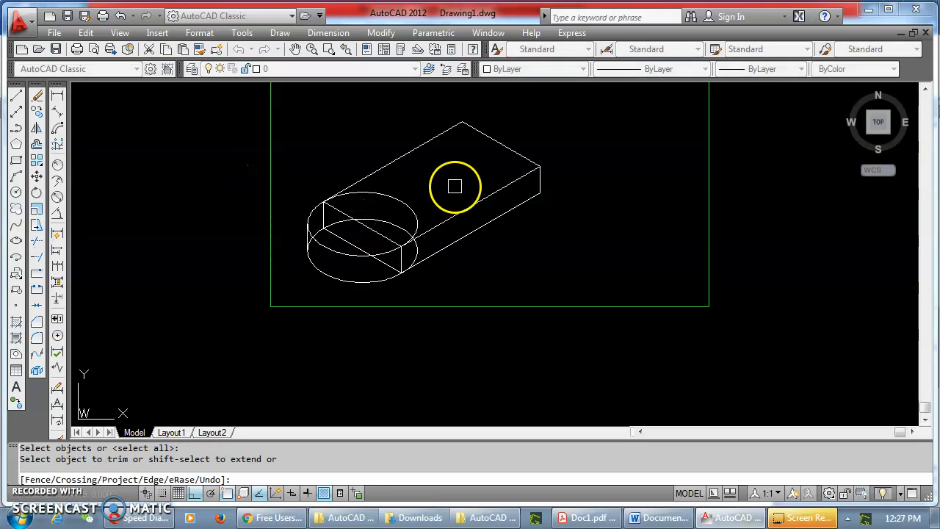
key("Escape")
left_click(37, 111)
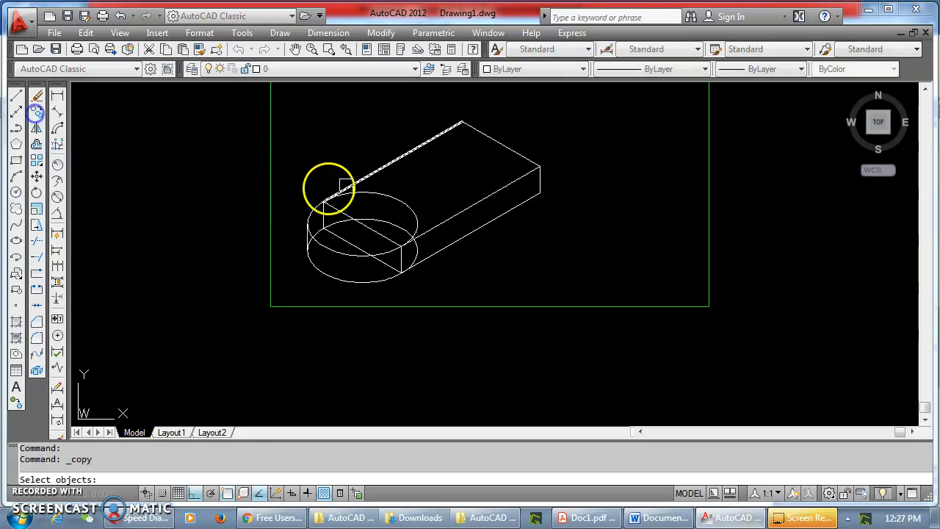
left_click(392, 200)
right_click(438, 184)
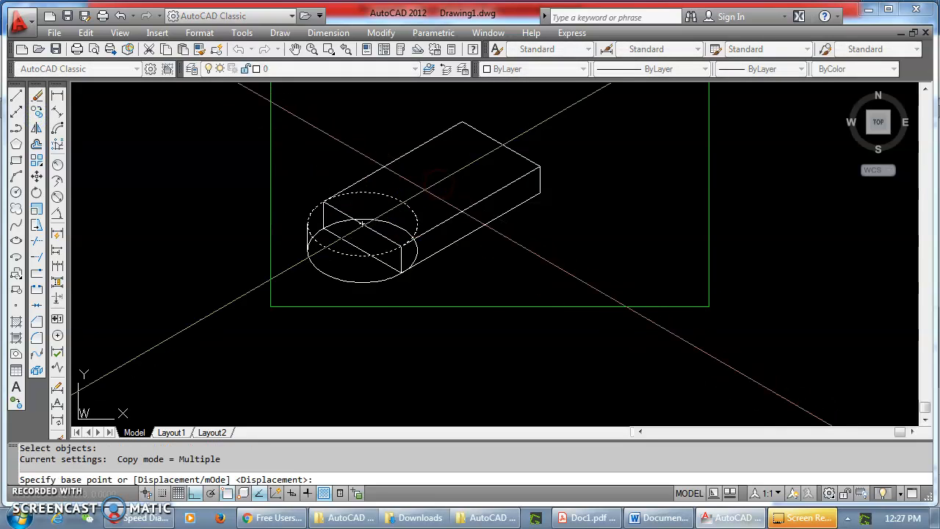
key("Escape")
Copy both near-end isocircles along the base's lower long edge, from its near corner to its far corner
left_click(37, 111)
left_click(382, 193)
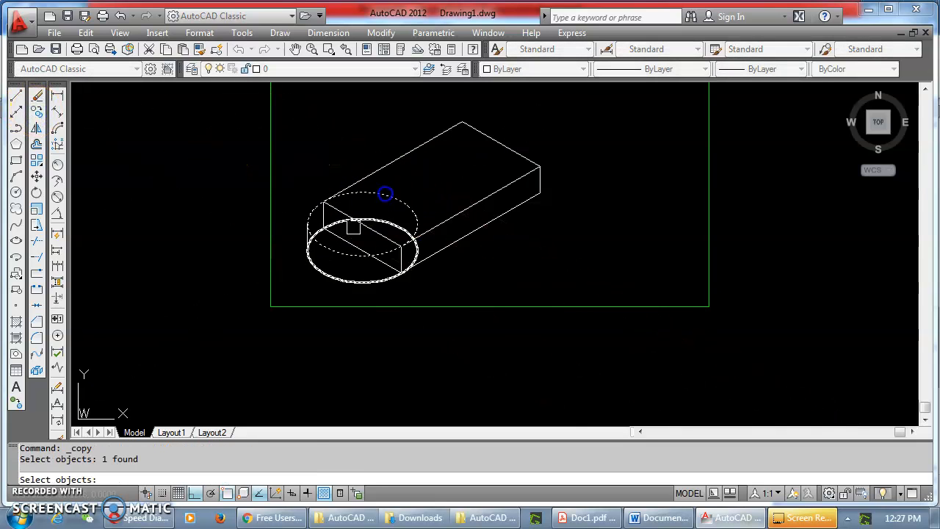
left_click(375, 218)
right_click(405, 264)
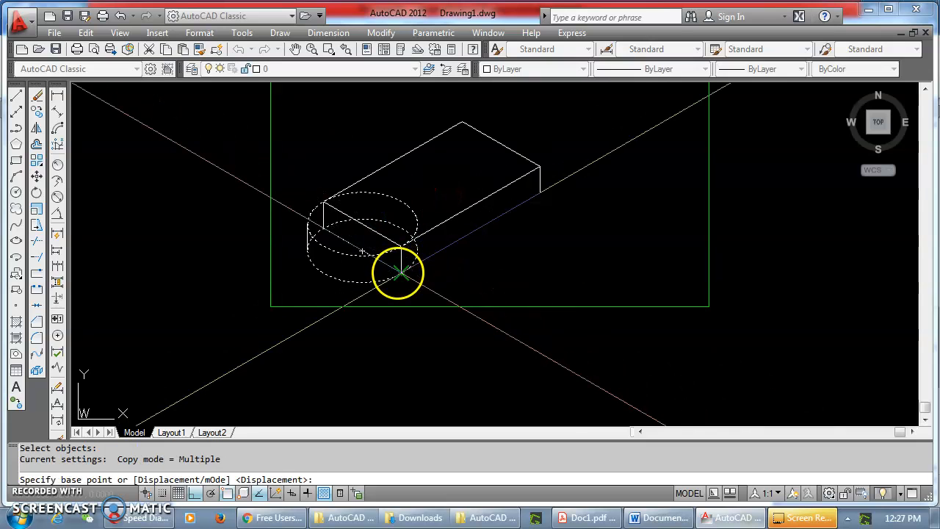
left_click(401, 269)
left_click(540, 191)
right_click(547, 212)
left_click(572, 221)
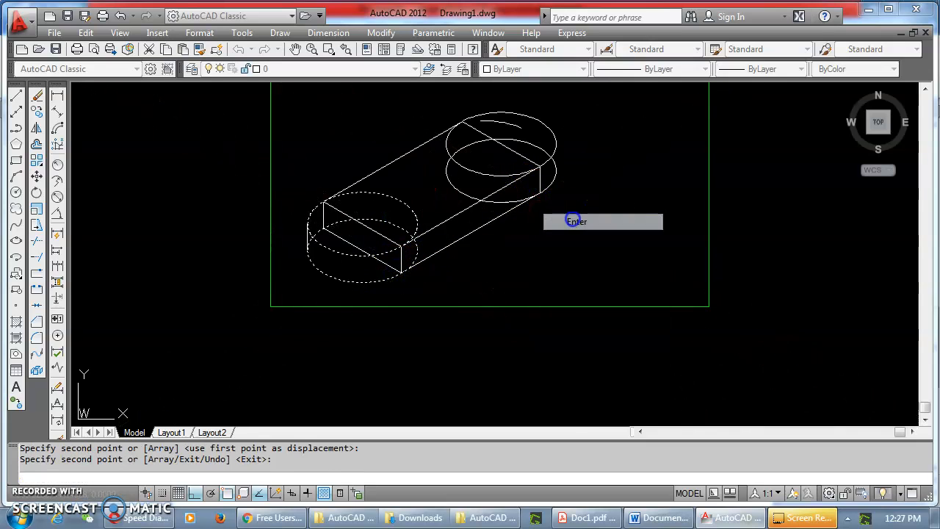
Draw a vertical line joining the outer quadrants of the two isocircles at the far end
left_click(16, 95)
left_click(551, 146)
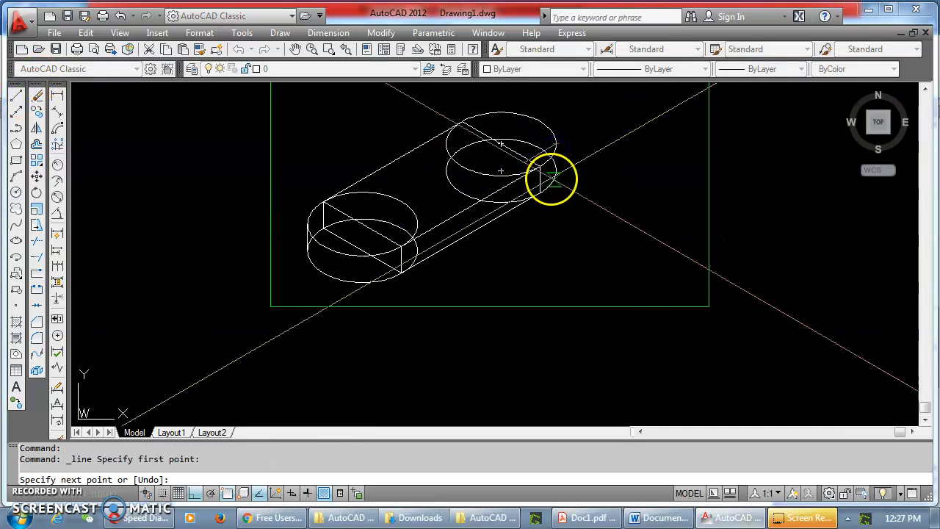
left_click(552, 177)
right_click(569, 173)
left_click(609, 183)
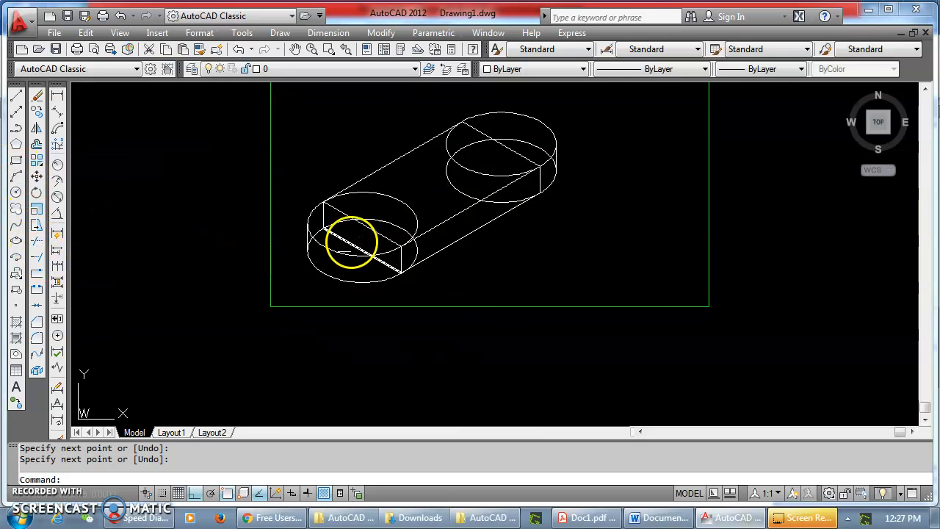
left_click(351, 242)
left_click(342, 216)
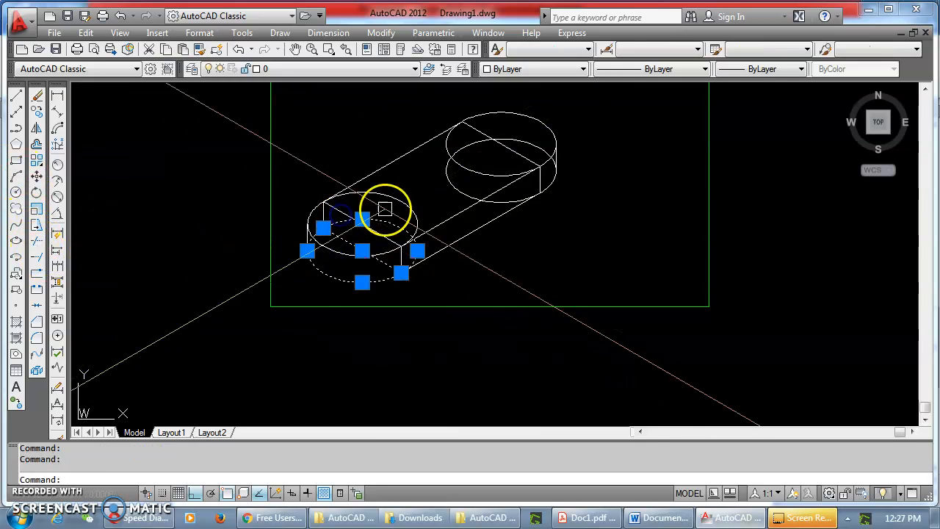
key("Escape")
Erase the four straight edges of the near end face: both short edges and both verticals
scroll(335, 244, "up", 5)
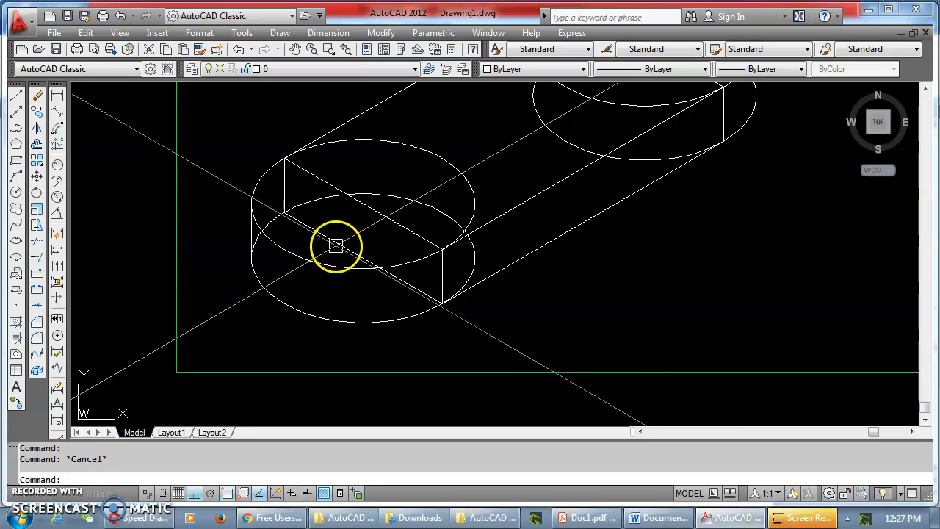
left_click(336, 244)
left_click(399, 224)
left_click(285, 184)
left_click(444, 272)
left_click(395, 269)
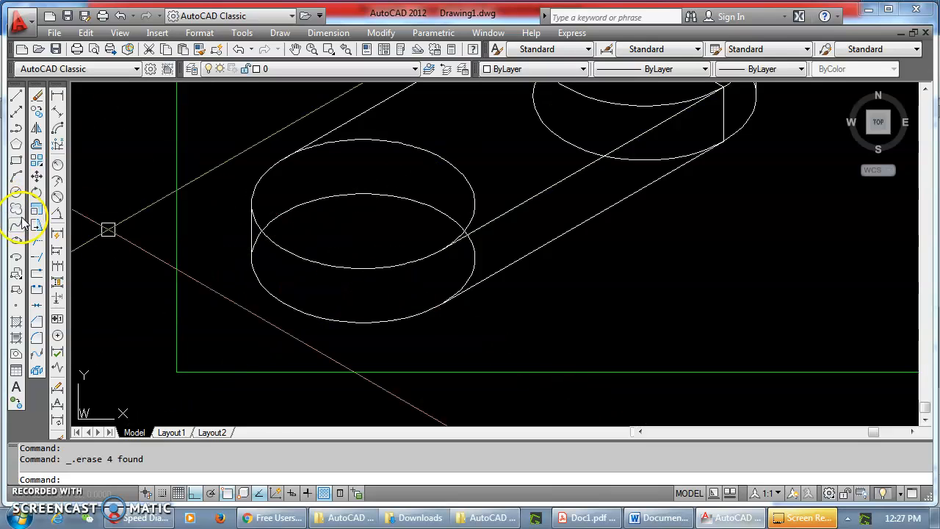
Trim the upper near-end isocircle's arc inside the top face and the hidden portions of the lower isocircle
left_click(36, 241)
right_click(122, 239)
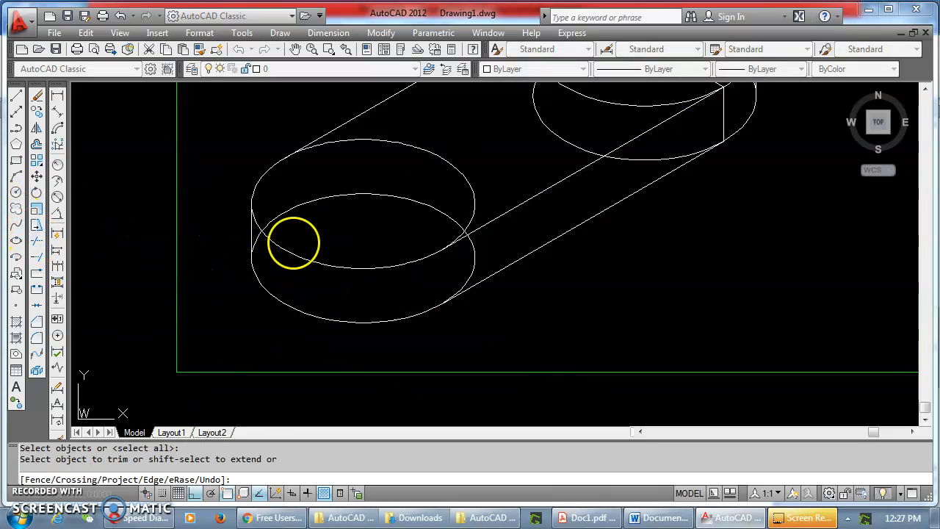
left_click(371, 149)
left_click(291, 213)
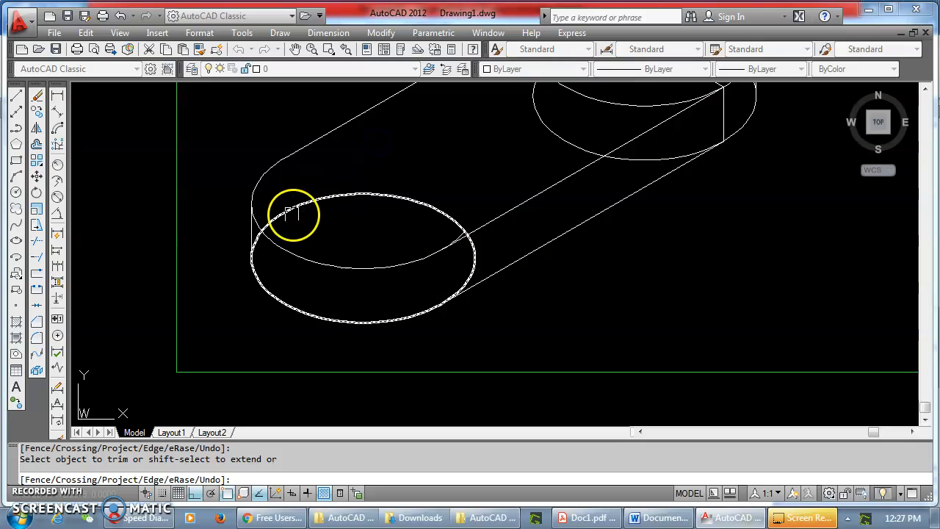
scroll(251, 238, "up", 5)
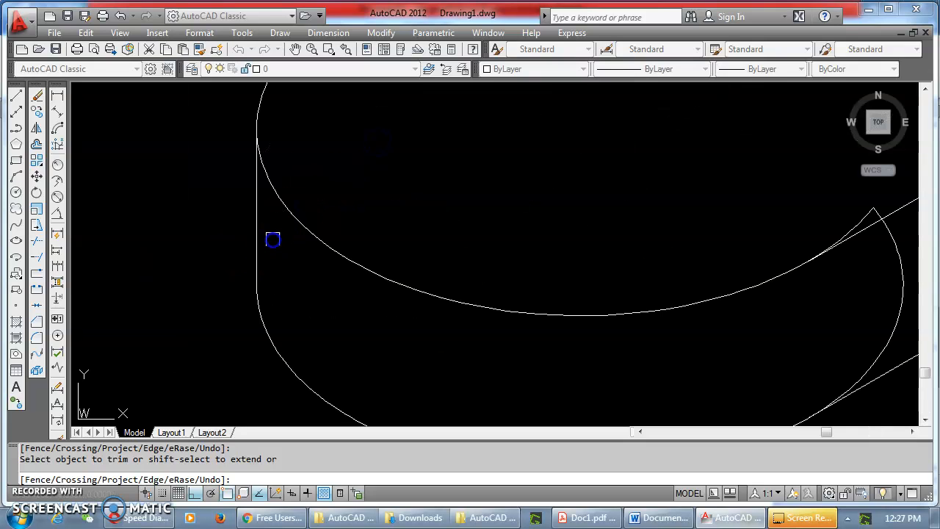
scroll(273, 240, "down", 5)
scroll(383, 234, "up", 5)
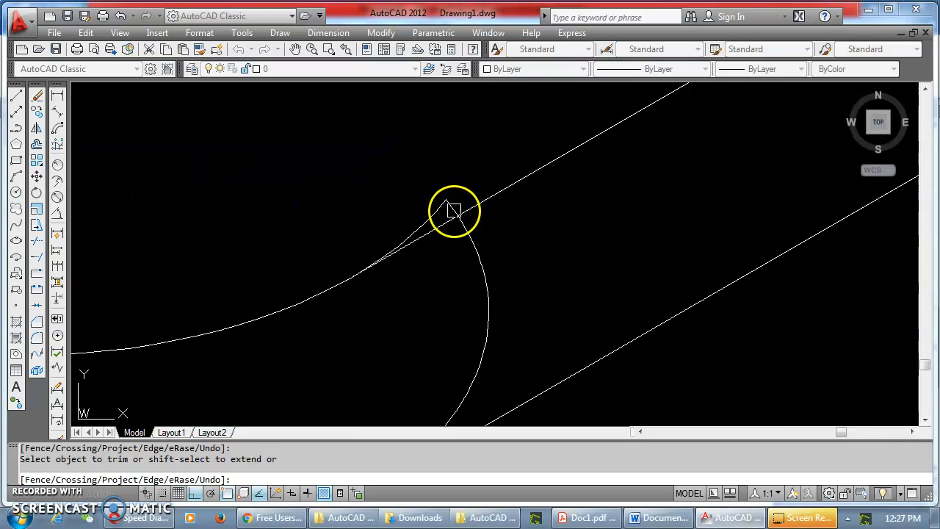
scroll(440, 250, "down", 5)
right_click(398, 212)
left_click(428, 218)
Trim the leftover upper arc stub that extends past the near end's tangency with the upper long edge
scroll(431, 246, "up", 5)
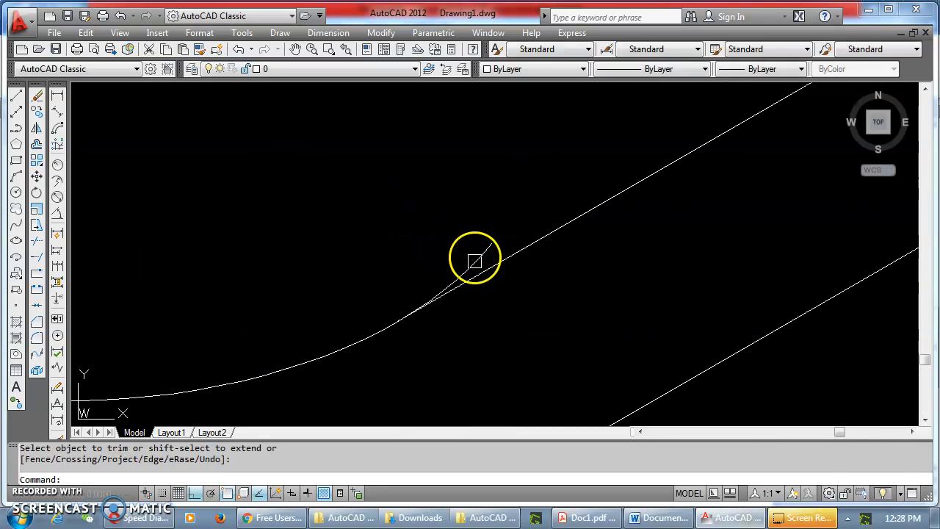
left_click(470, 258)
key("Escape")
left_click(36, 241)
right_click(203, 238)
left_click(469, 265)
scroll(386, 260, "down", 5)
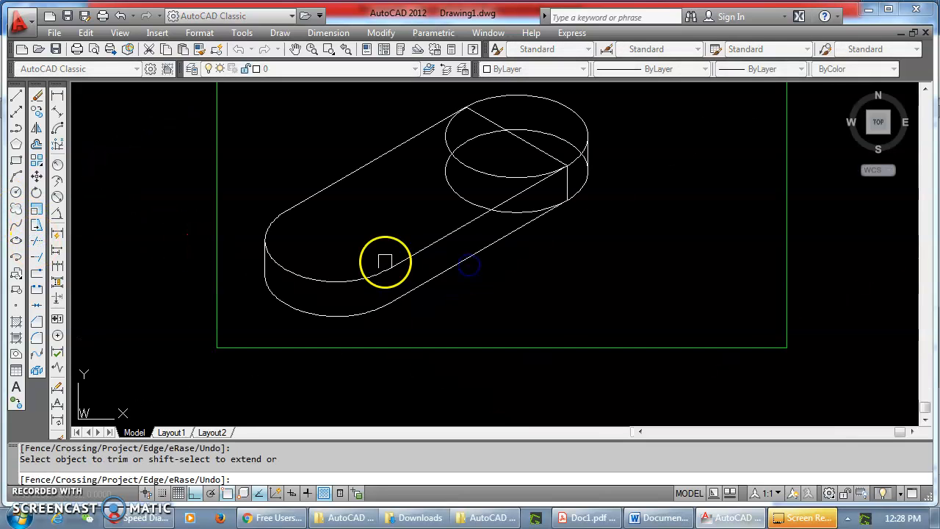
Trim the far-end isocircles, removing the lower one's hidden arcs and the upper one's arc inside the top face
scroll(445, 217, "up", 5)
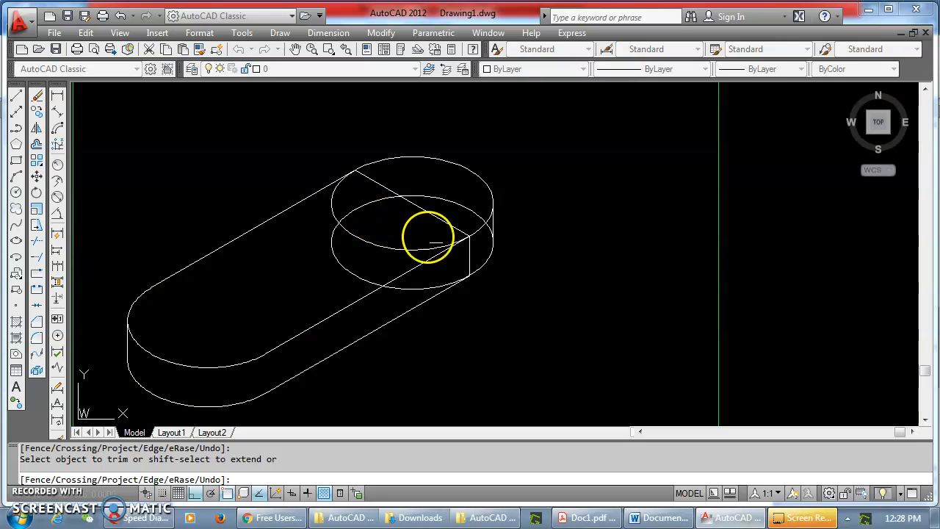
left_click(405, 292)
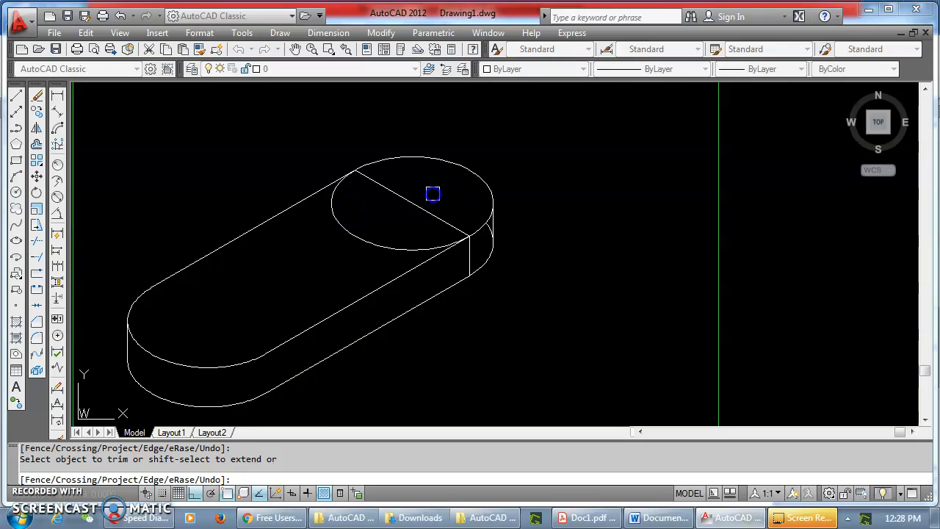
scroll(486, 229, "up", 3)
scroll(480, 226, "down", 5)
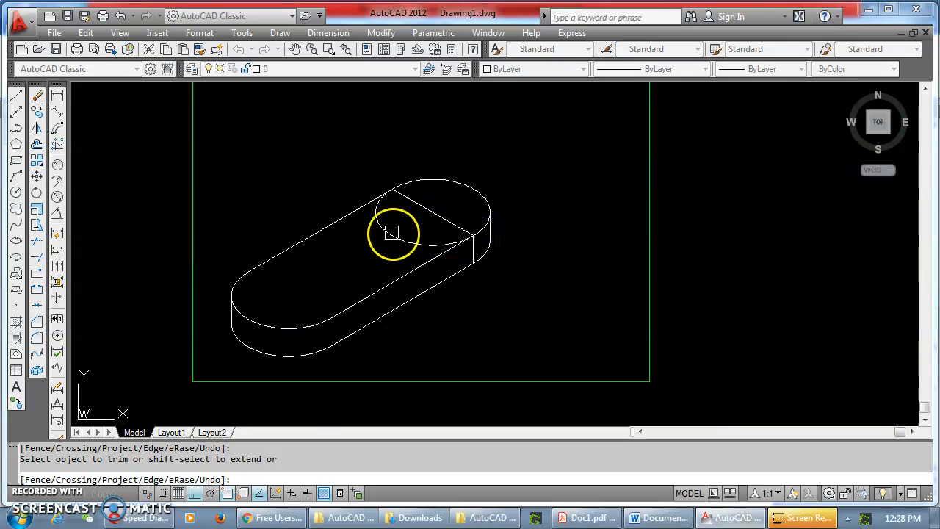
right_click(401, 234)
left_click(402, 247)
Erase the vertical corner line and the short straight edge crossing the top face at the far end
scroll(474, 251, "up", 3)
left_click(473, 246)
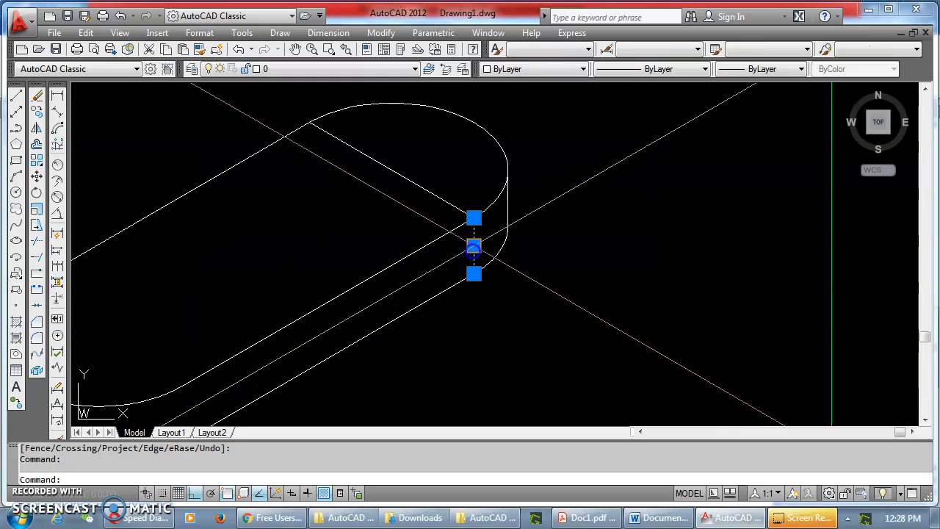
key("Delete")
left_click(415, 182)
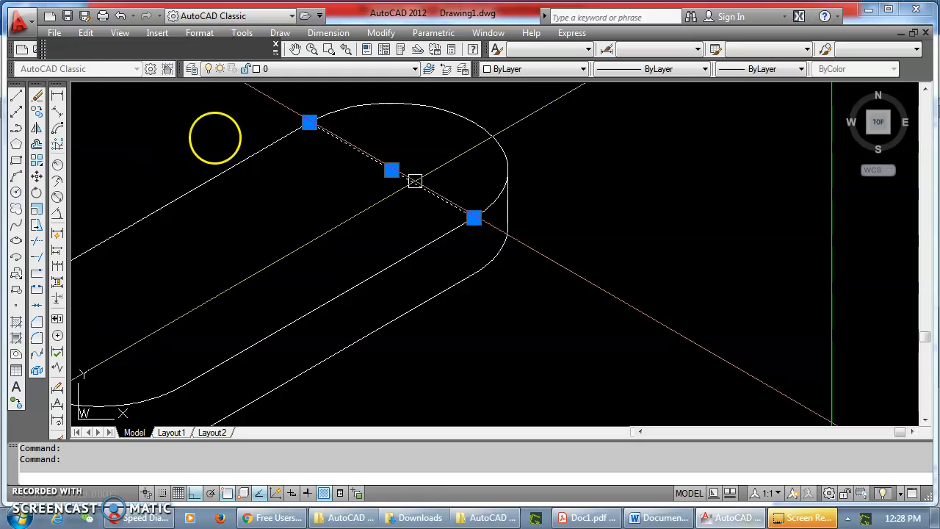
scroll(441, 215, "down", 2)
scroll(446, 227, "up", 3)
scroll(457, 256, "down", 4)
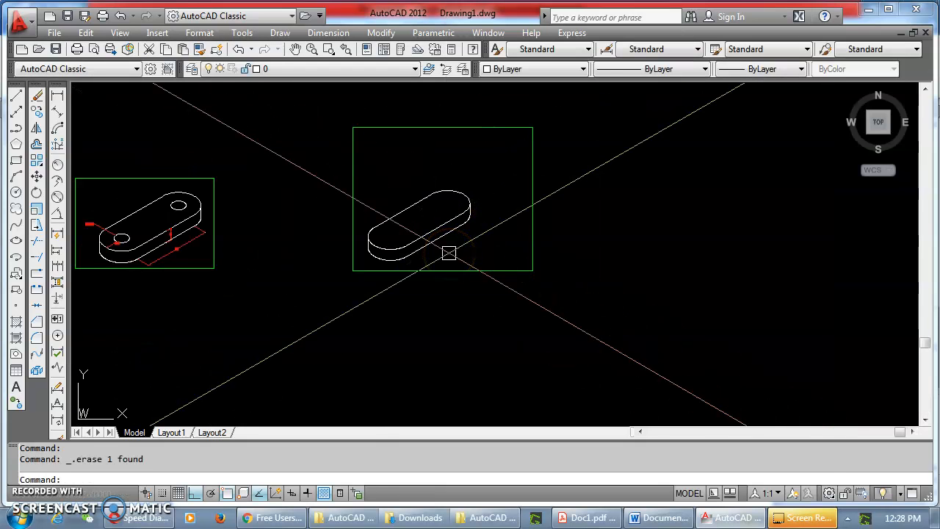
left_click(389, 262)
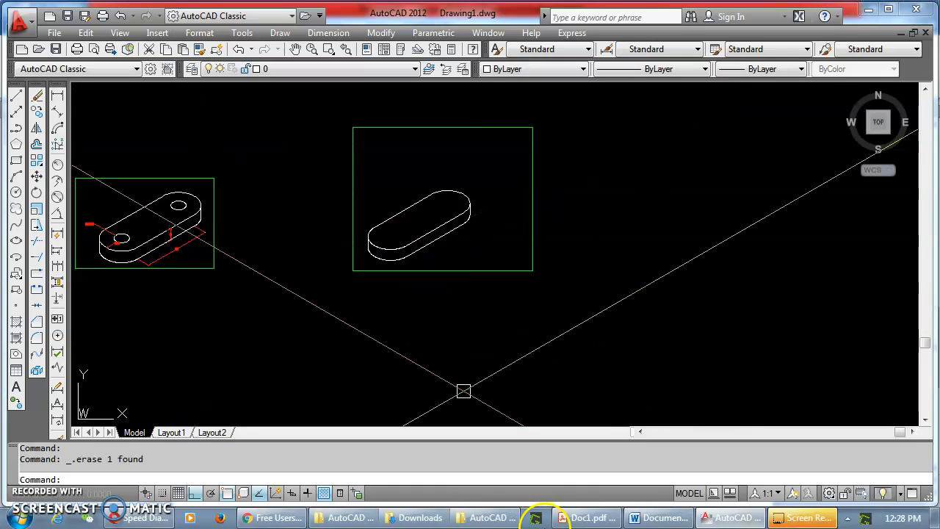
Check the hole size in the Word reference and draw a radius 11 isocircle in AutoCAD, centred on the top face's near rounded end
left_click(670, 520)
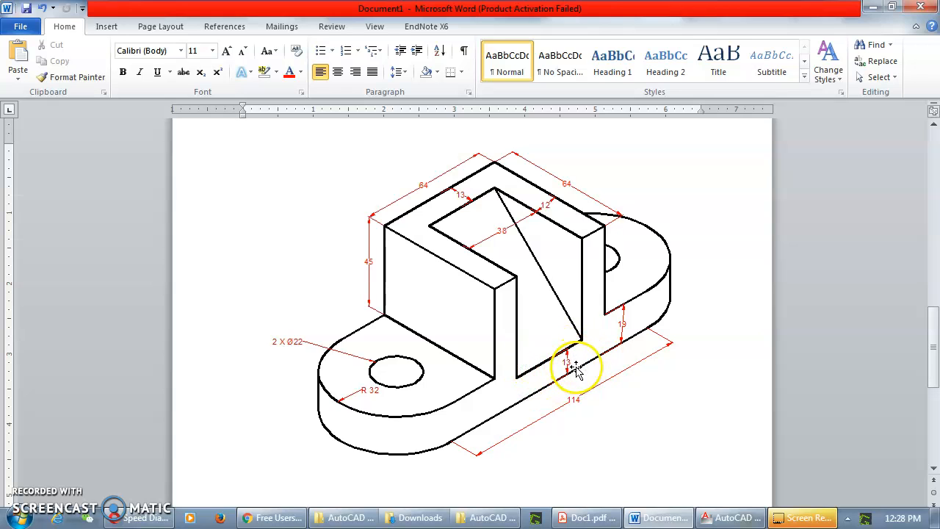
left_click(734, 518)
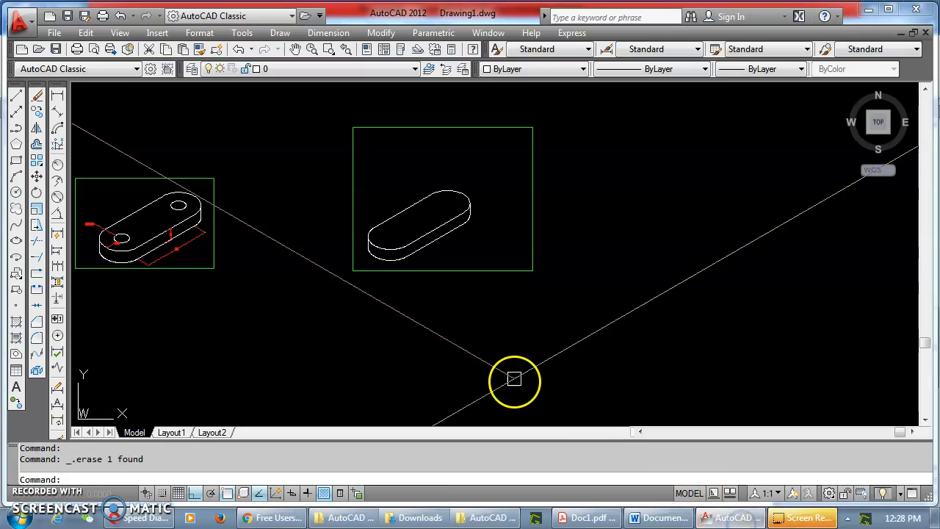
left_click(16, 242)
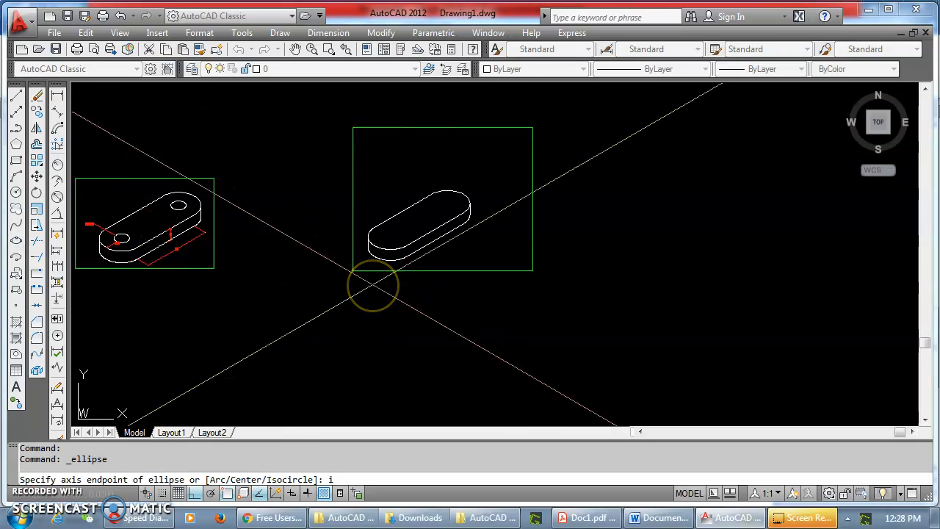
type("i")
key("Return")
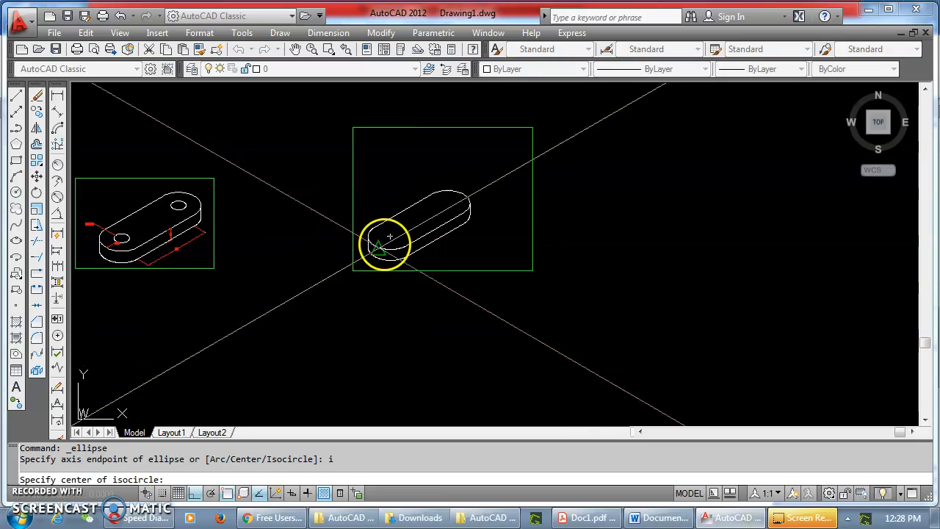
scroll(389, 237, "up", 5)
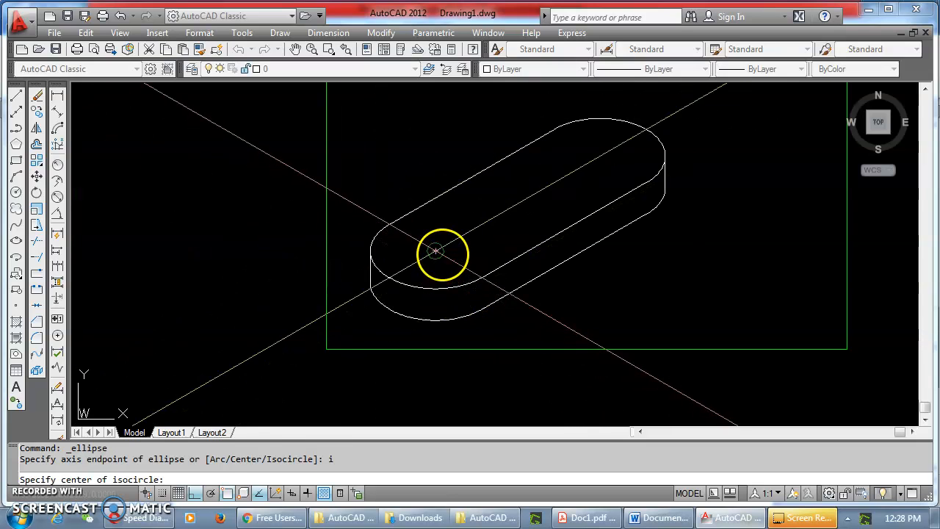
left_click(436, 251)
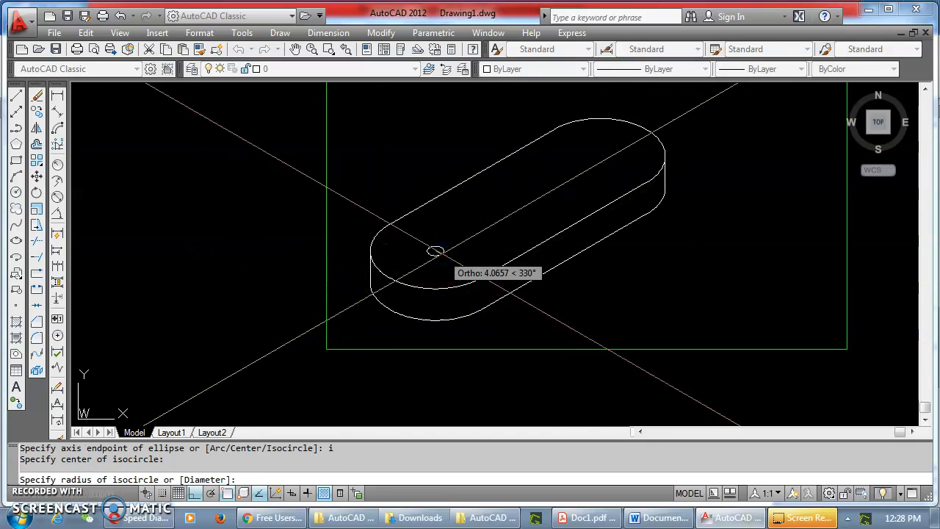
type("11")
key("Return")
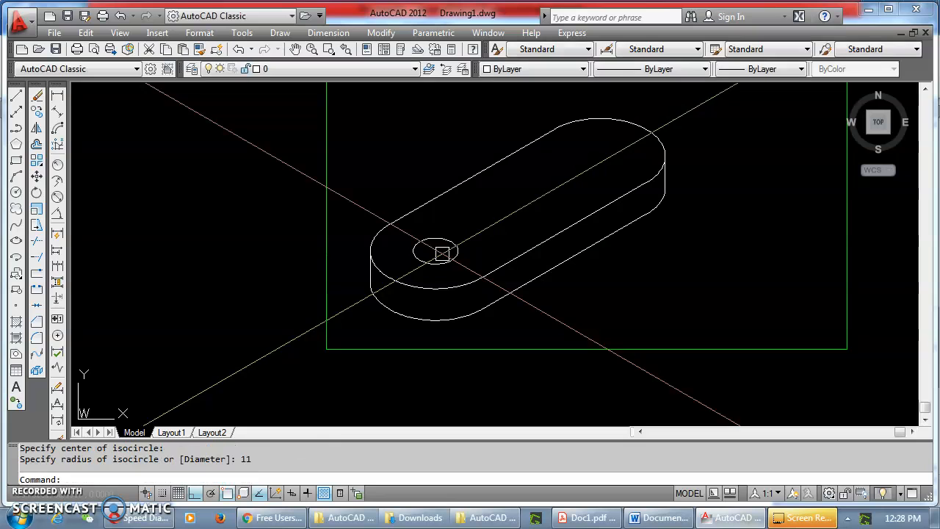
Copy the hole isocircle from its centre to the centre of the top face's far rounded end
left_click(37, 110)
left_click(448, 263)
key("Return")
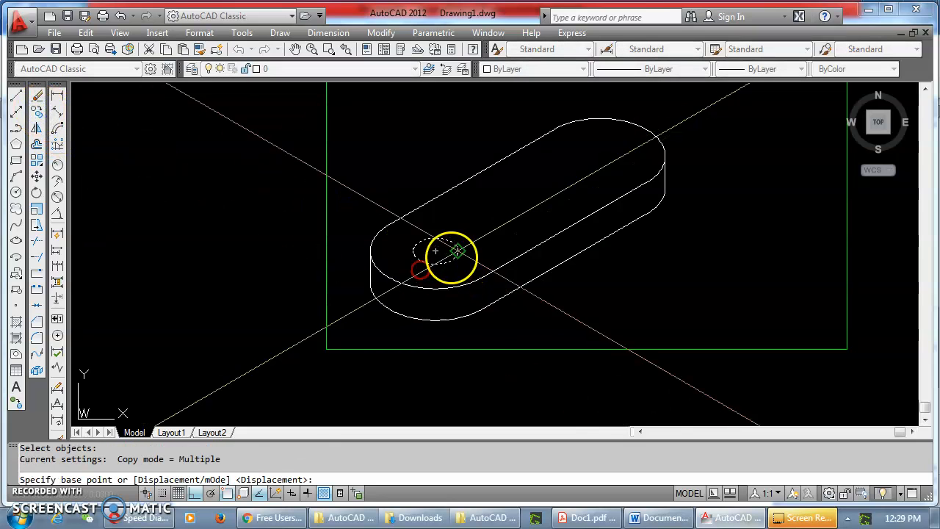
left_click(436, 251)
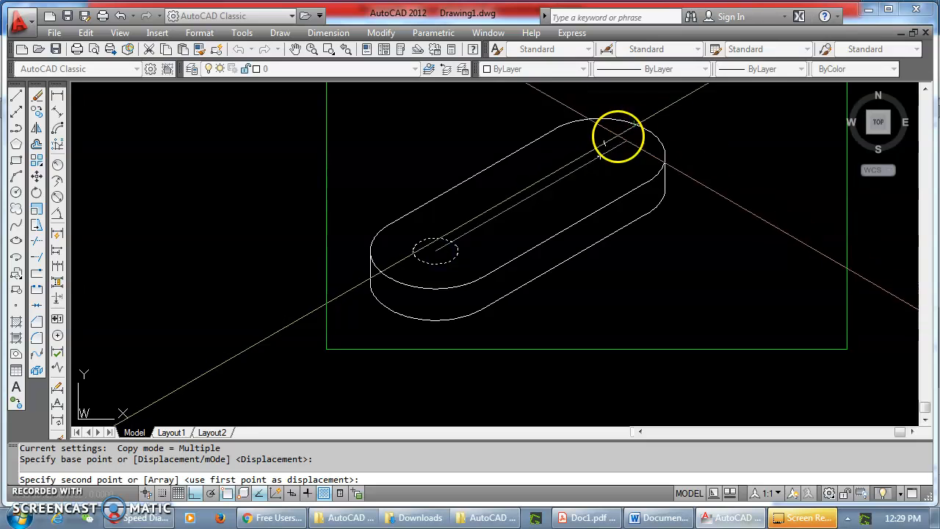
left_click(600, 156)
right_click(555, 183)
left_click(592, 191)
middle_click(488, 213)
middle_click(488, 212)
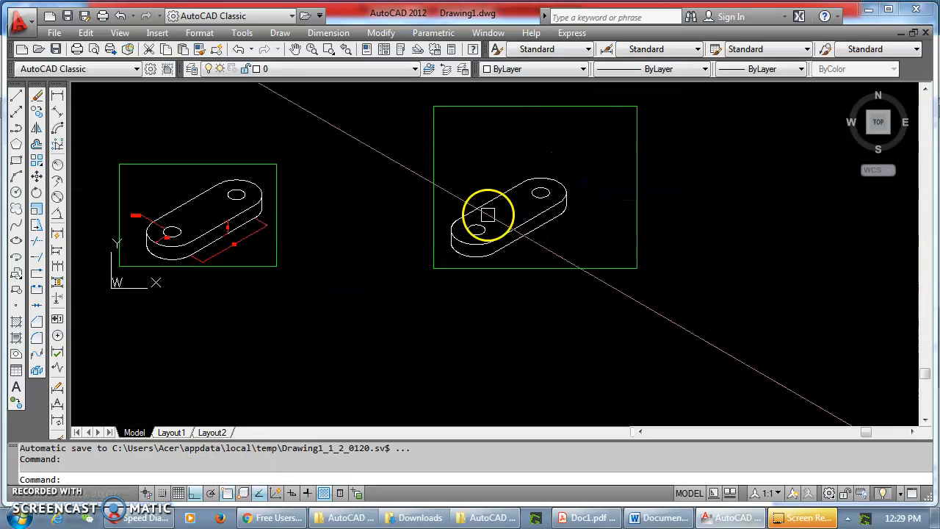
scroll(487, 212, "up", 2)
scroll(541, 337, "down", 1)
Try a 13-unit line up from the midpoint of the base's lower long edge with Ortho off, and erase it
left_click(665, 518)
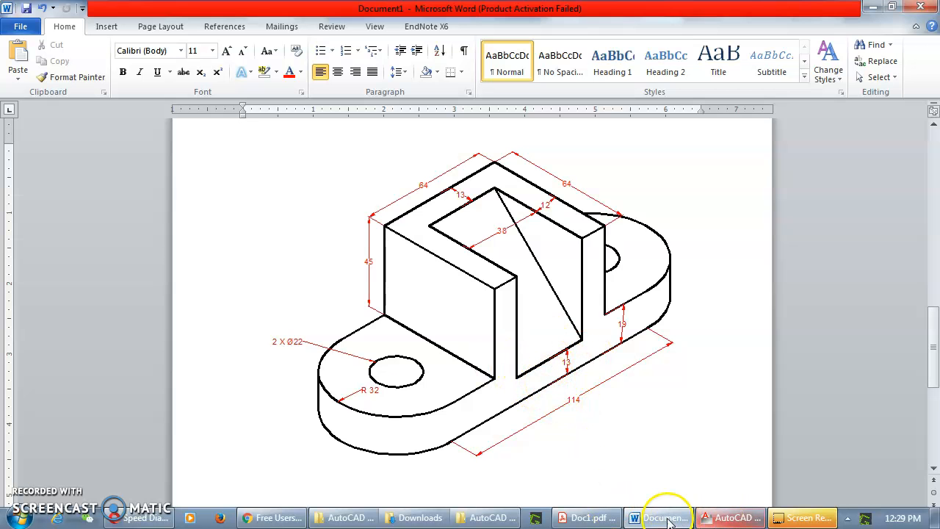
mouse_move(738, 521)
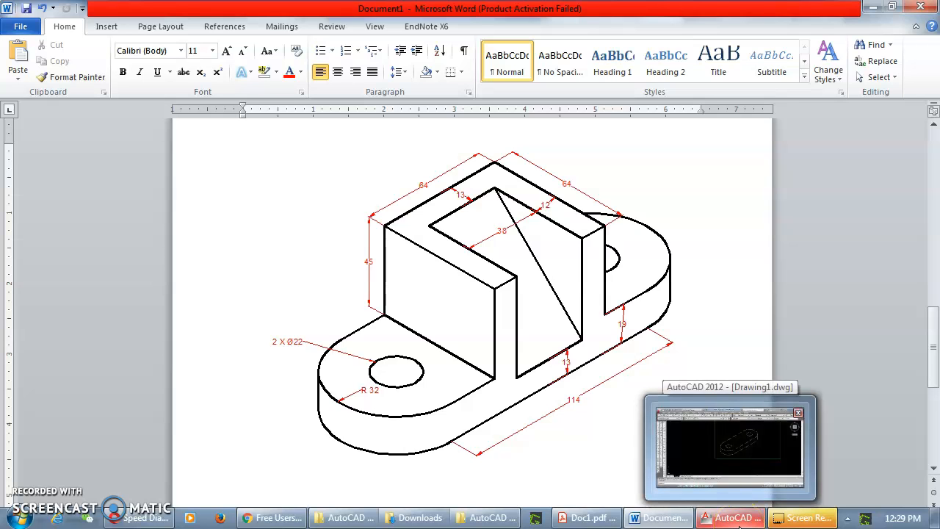
left_click(738, 518)
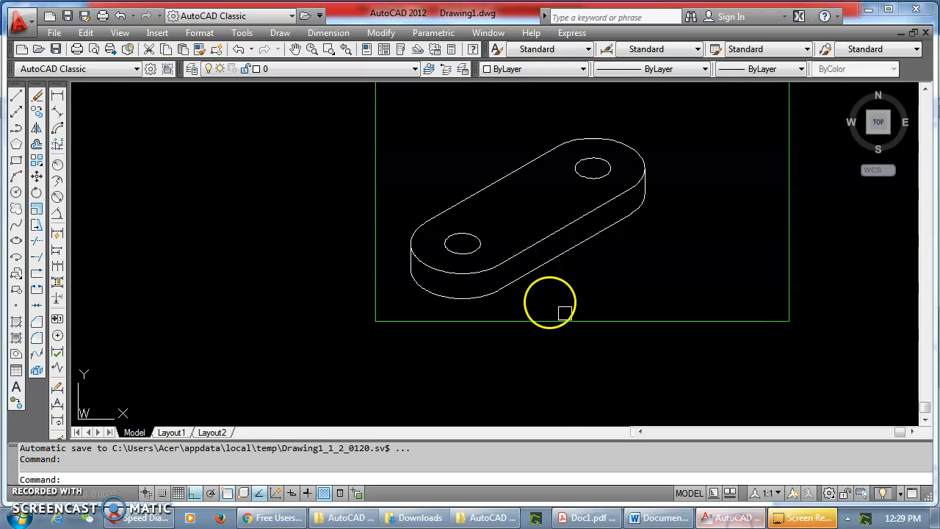
left_click(16, 97)
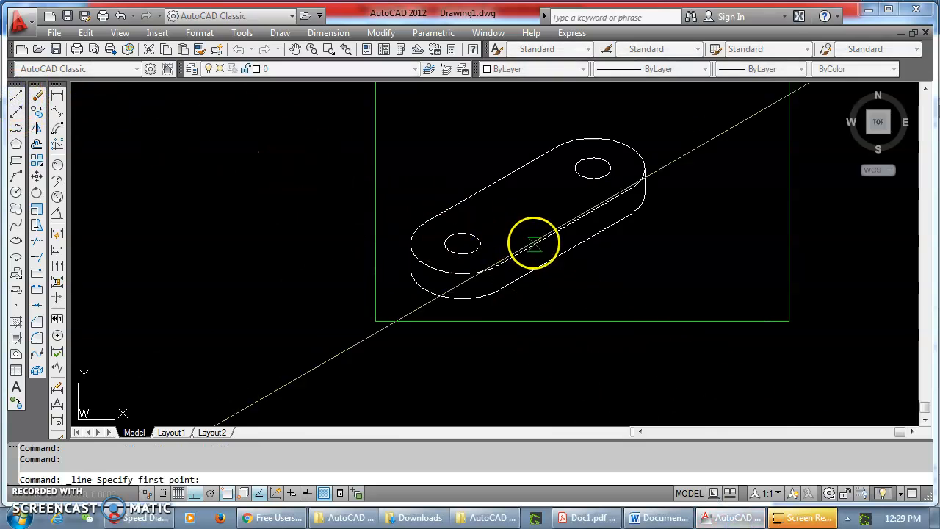
left_click(569, 252)
scroll(570, 250, "up", 5)
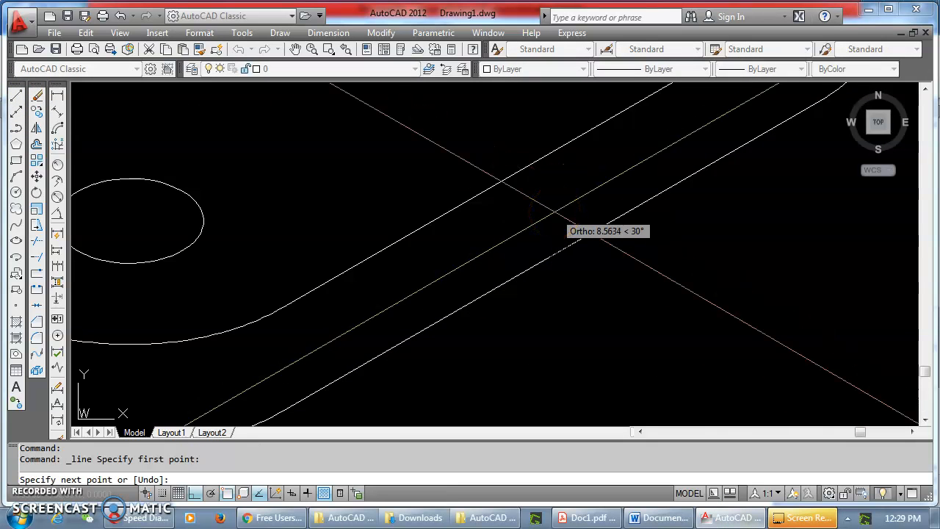
key("F8")
type("1")
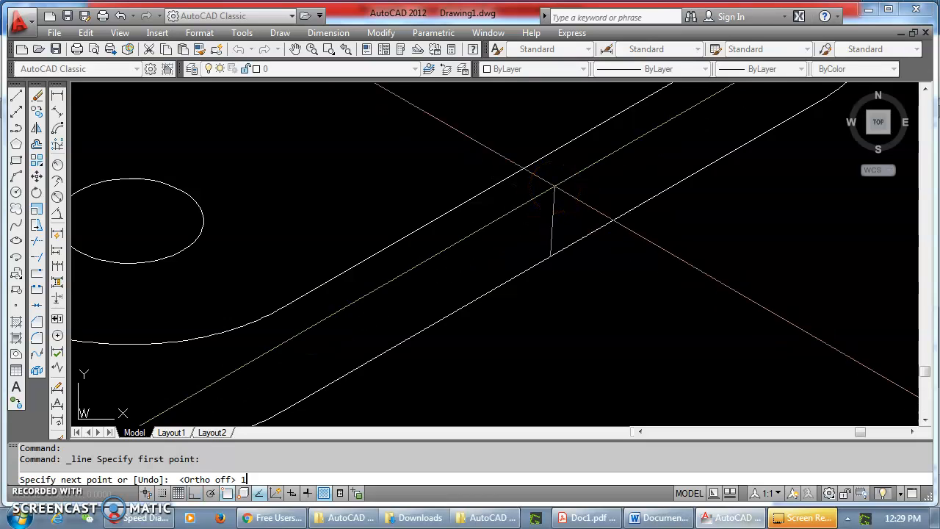
type("3")
key("Return")
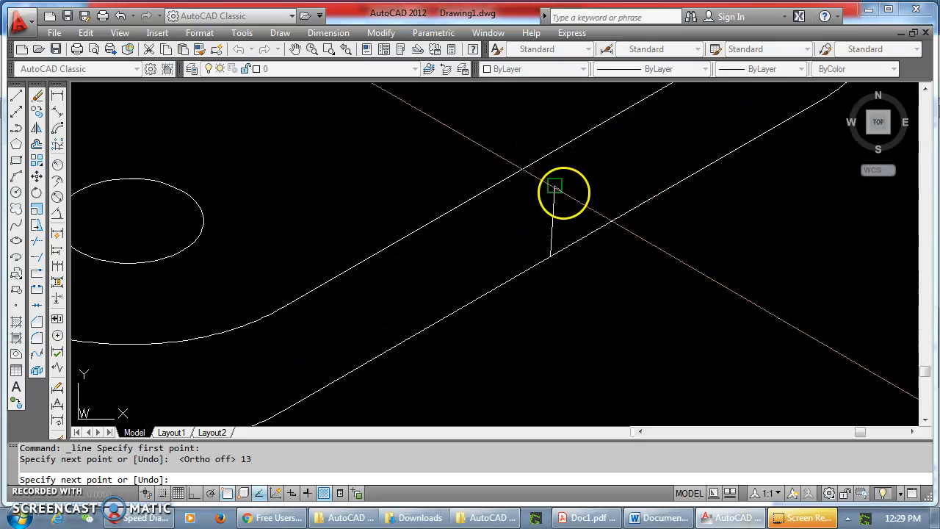
key("Escape")
left_click(551, 214)
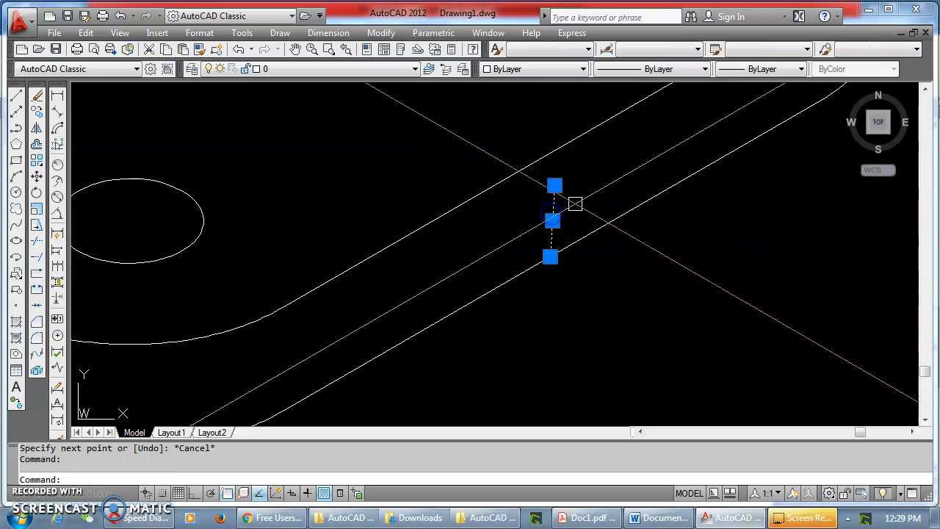
key("Delete")
With Ortho on and the right isoplane active, draw a 13-unit vertical line up from the lower long edge's midpoint
left_click(16, 97)
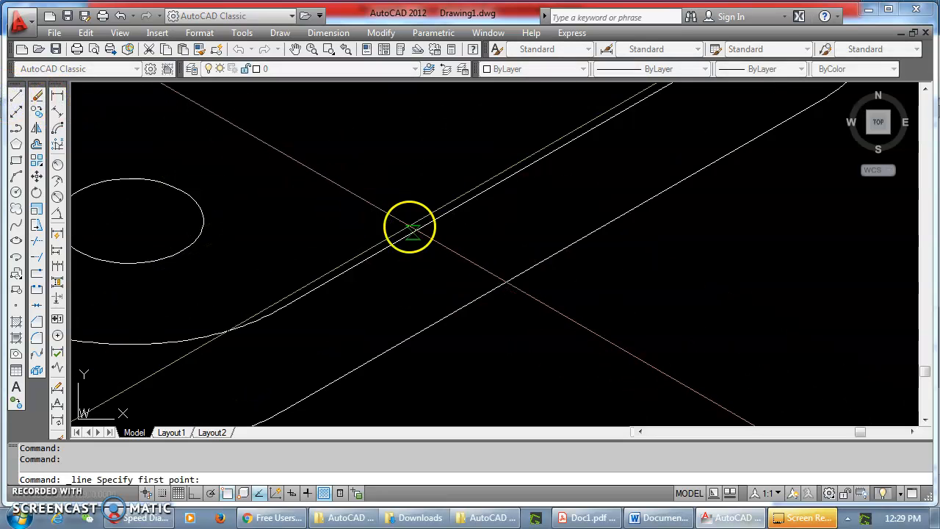
key("F8")
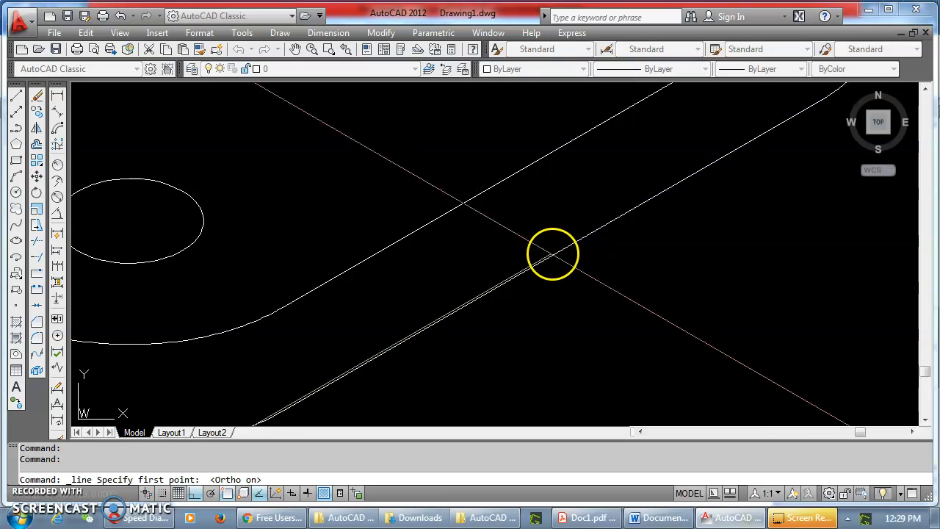
left_click(549, 256)
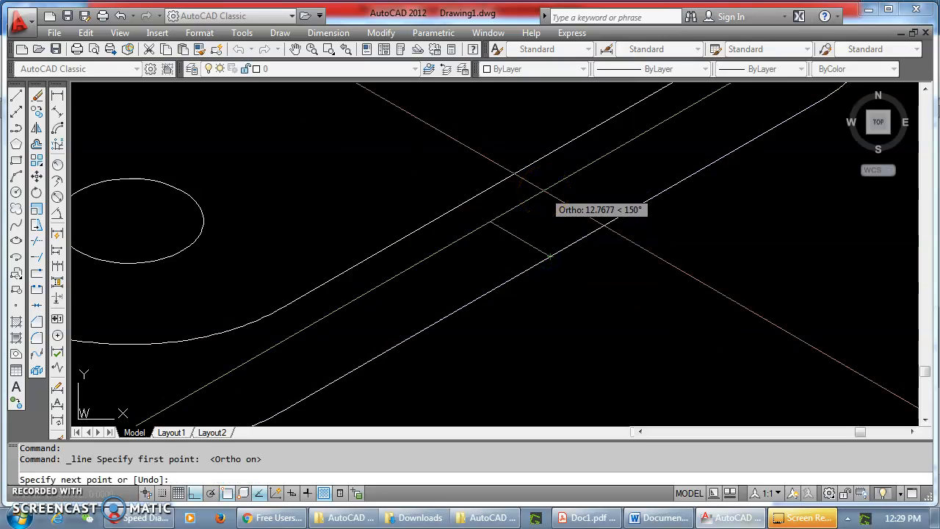
key("F5")
type("13")
key("Return")
Check the Word reference and continue the line in AutoCAD 32 units at 30° toward the base's far end
scroll(509, 210, "down", 4)
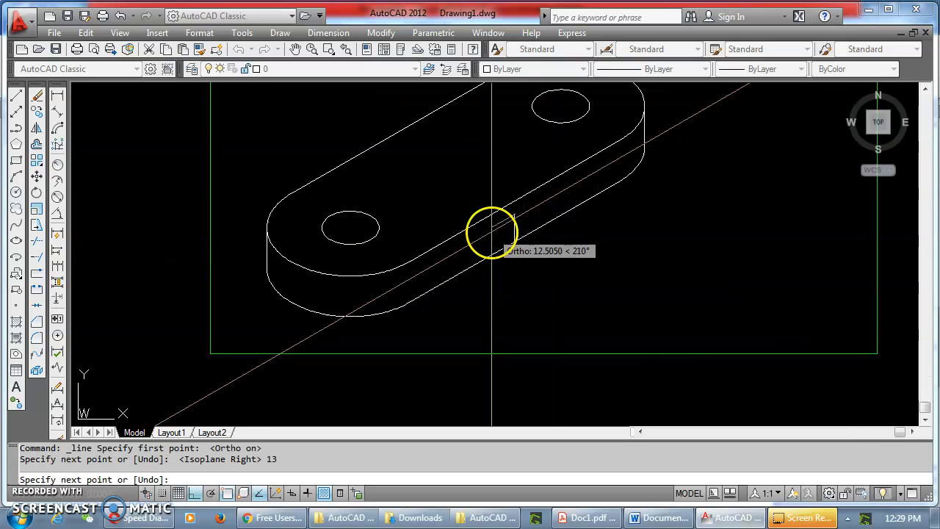
left_click(657, 517)
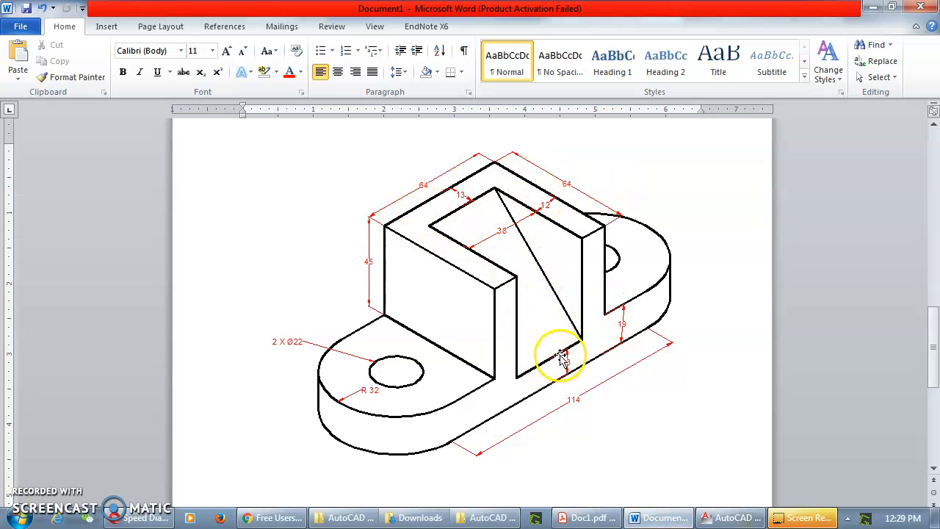
left_click(731, 518)
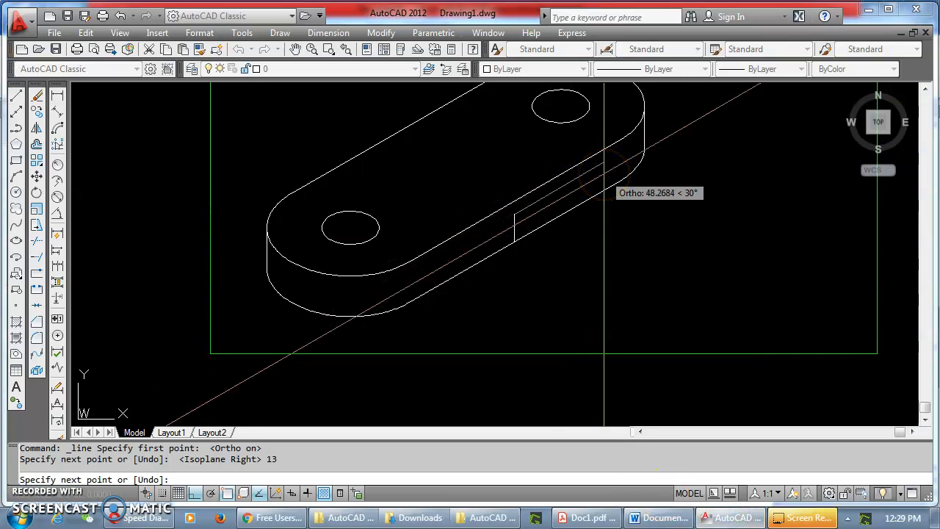
type("32")
key("Return")
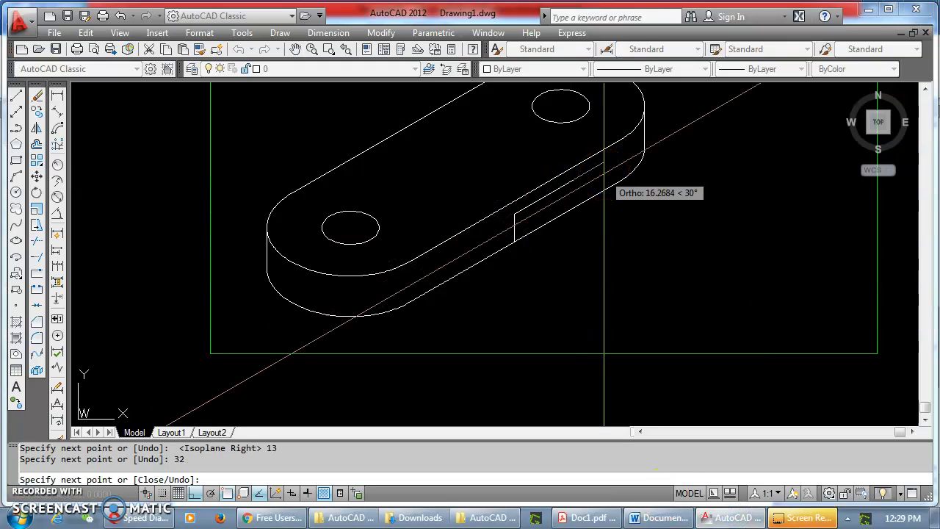
key("Escape")
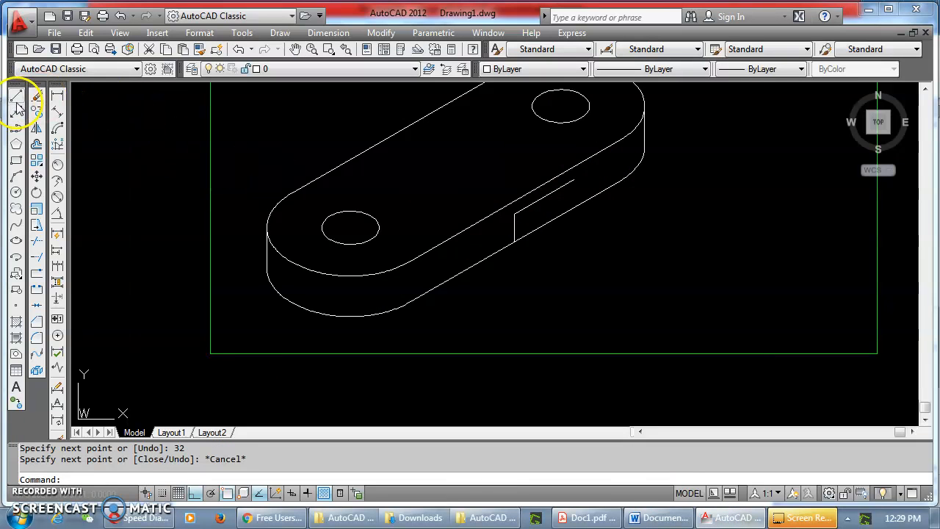
Draw a 32-unit line from the top of the 13-unit vertical toward the base's near end, parallel to the long edge
left_click(16, 97)
left_click(459, 240)
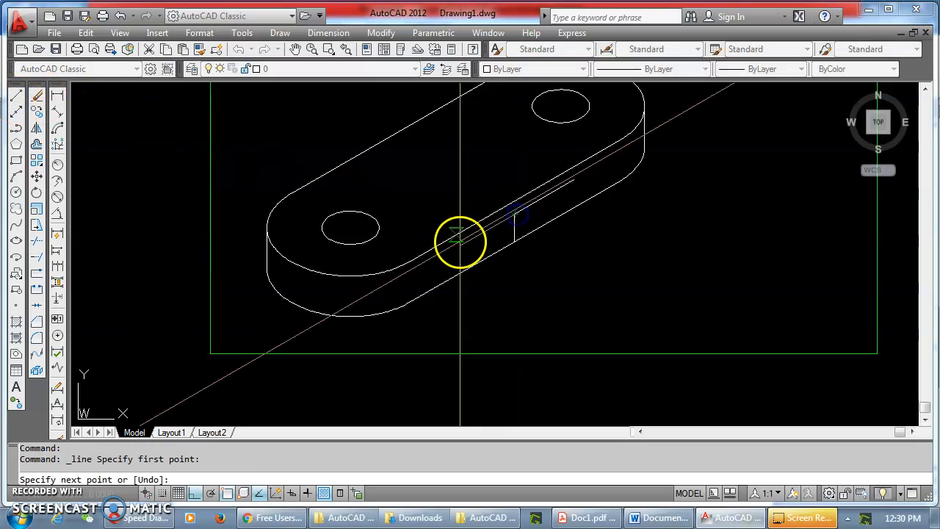
type("32")
key("Return")
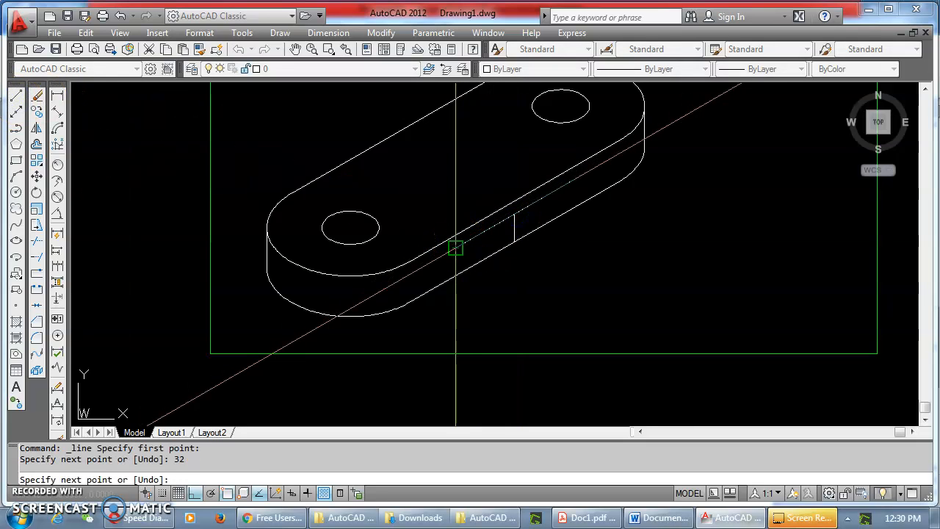
key("Escape")
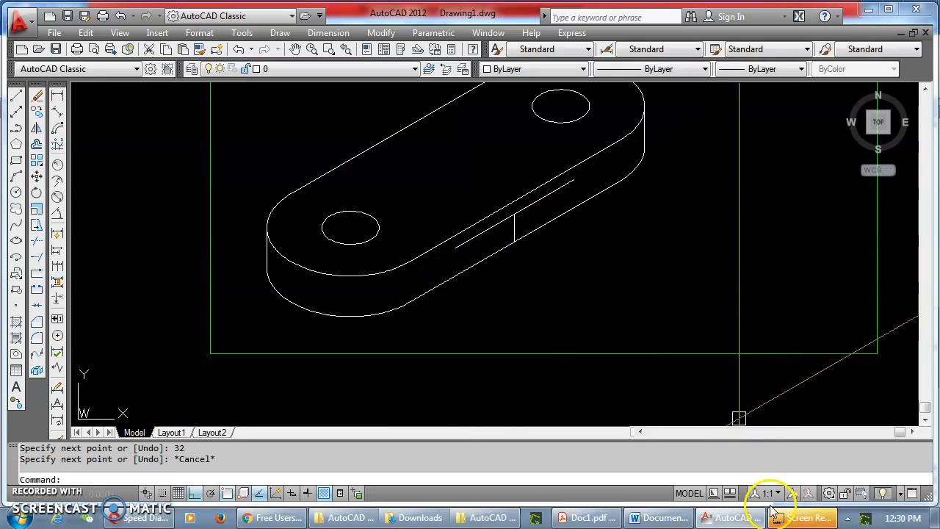
Consult the Word reference and draw a vertical line in AutoCAD up from the near end of the 32-unit line, past the top face's edge
left_click(661, 517)
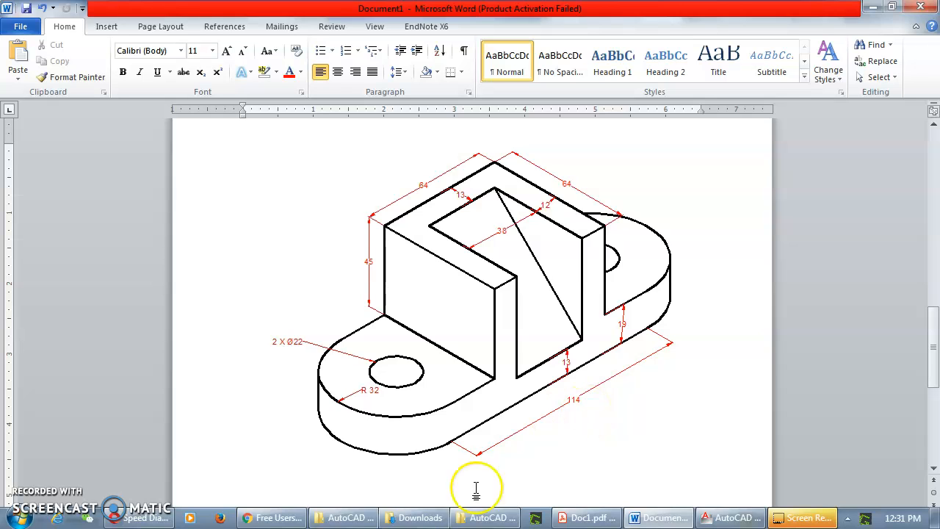
mouse_move(424, 517)
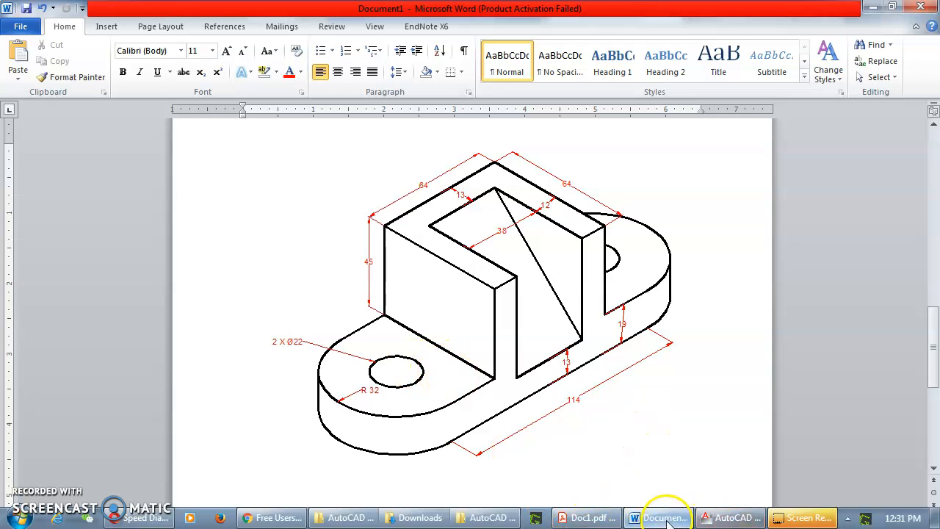
left_click(725, 519)
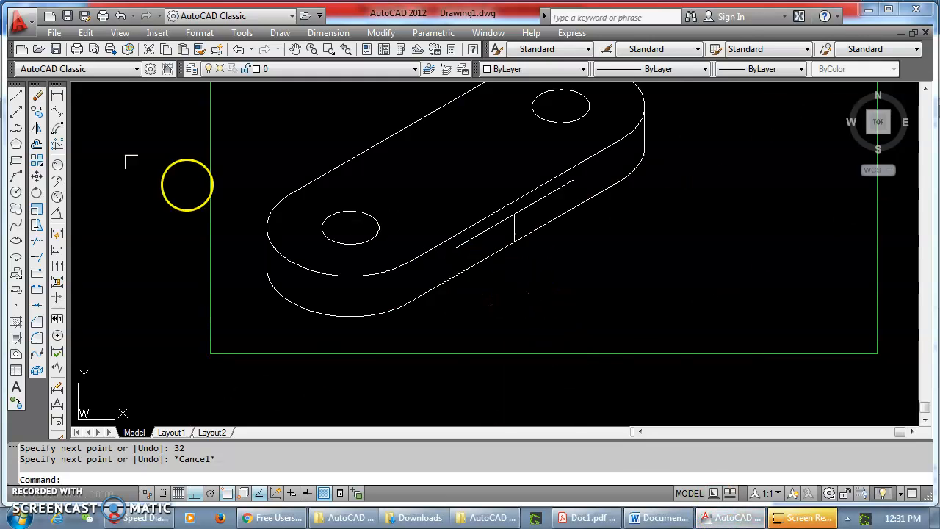
left_click(17, 94)
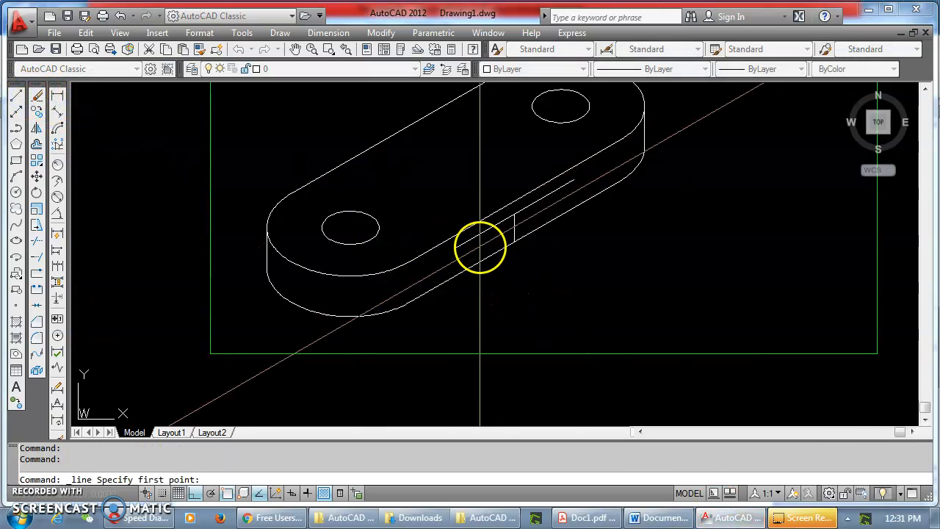
scroll(429, 250, "up", 3)
left_click(429, 250)
left_click(430, 174)
right_click(464, 178)
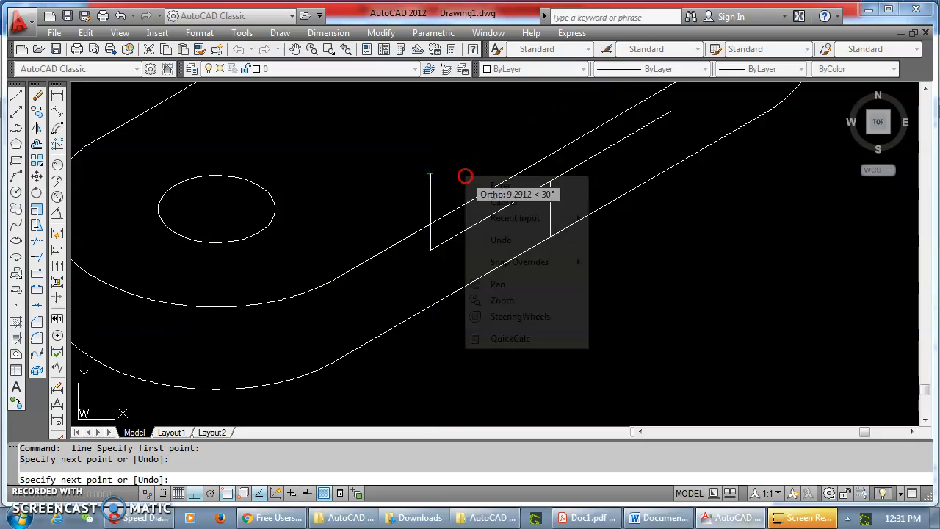
left_click(505, 187)
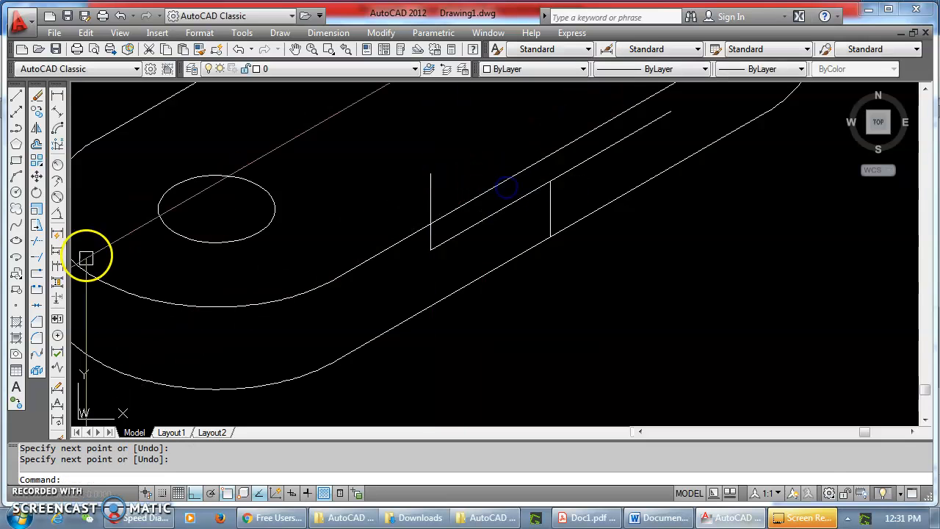
Fillet the base's near top-face edge and the vertical at the 32-unit line's near end into a sharp corner
left_click(36, 337)
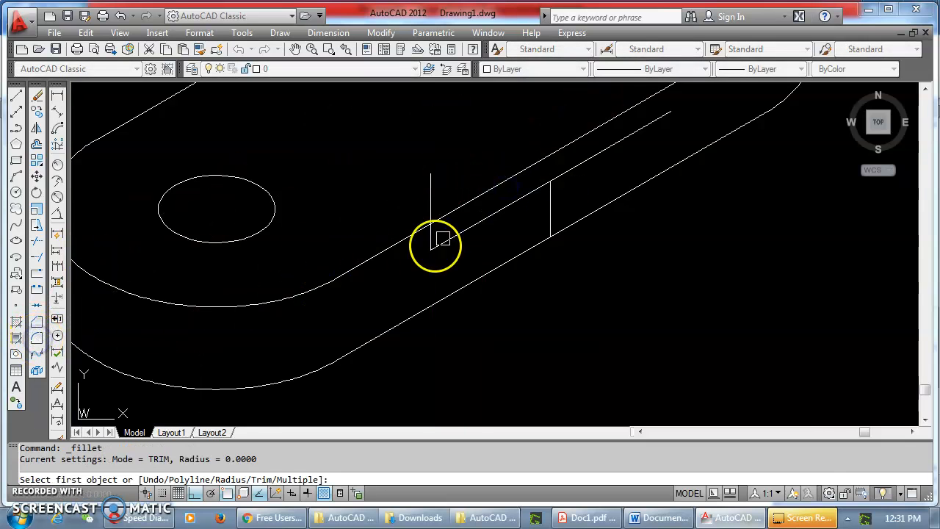
scroll(433, 238, "up", 3)
left_click(370, 241)
scroll(441, 242, "down", 4)
scroll(558, 193, "down", 4)
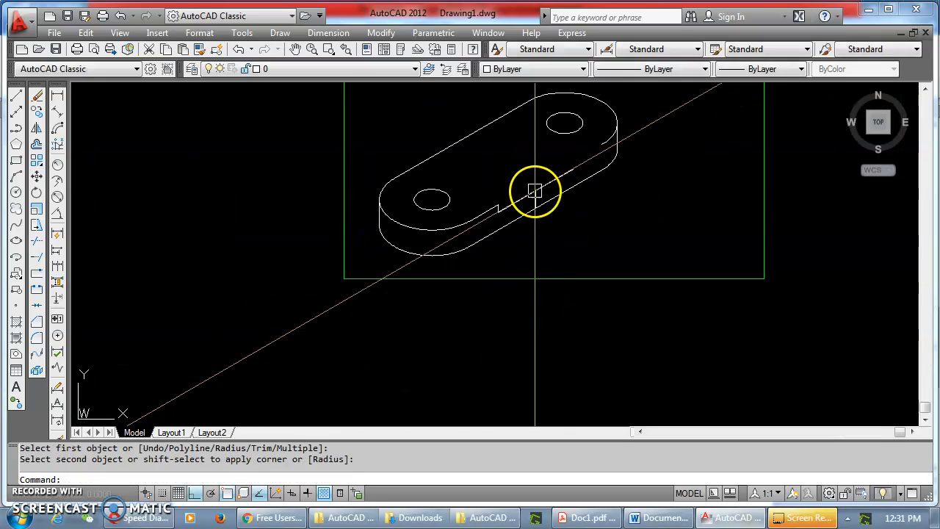
scroll(566, 184, "up", 3)
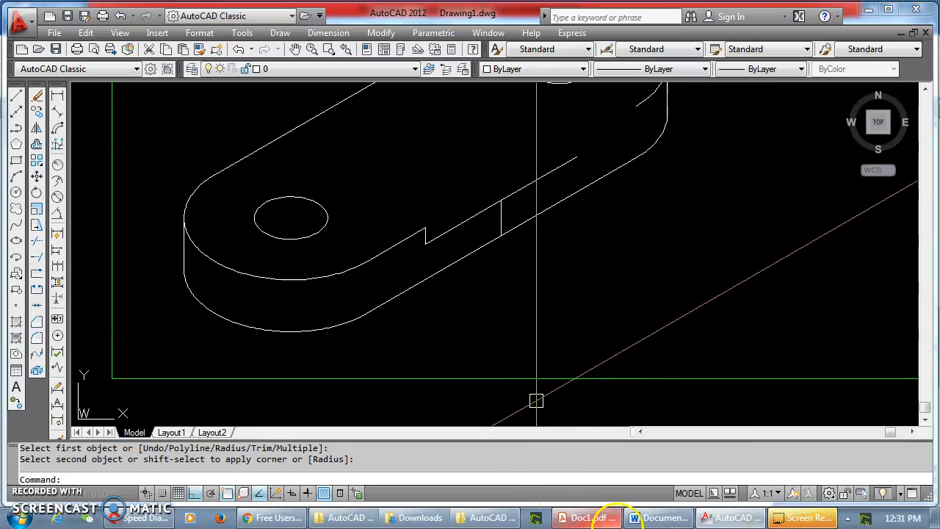
Compare the Word reference with the AutoCAD drawing, examining the upright block's near wall, slot and dimensions
left_click(658, 518)
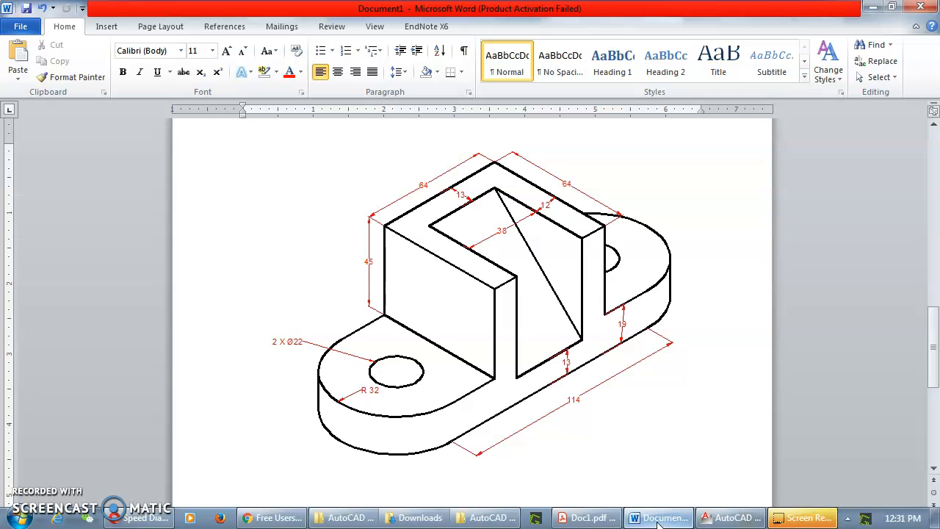
left_click(658, 520)
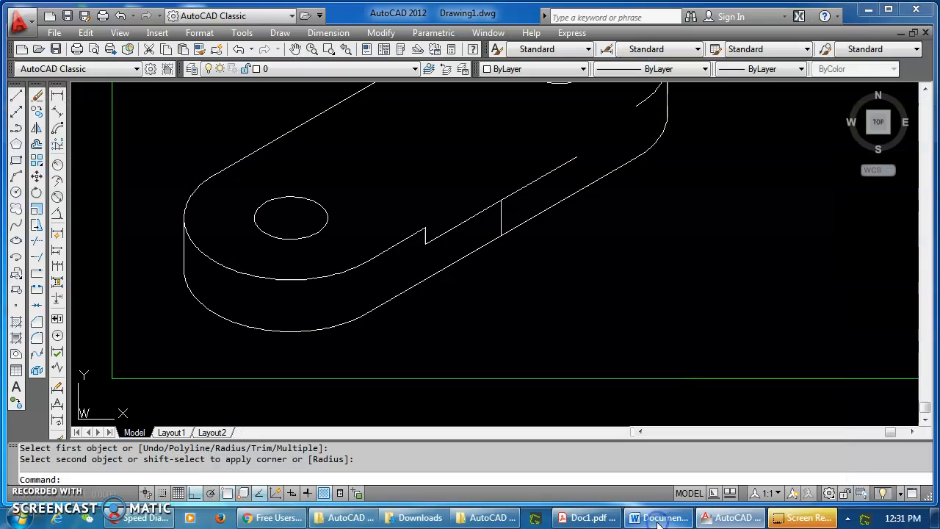
left_click(657, 518)
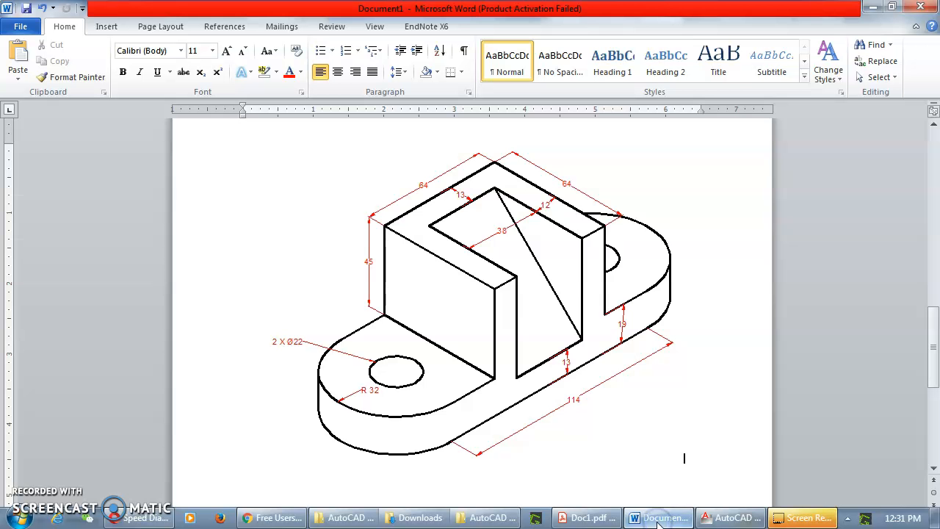
left_click(658, 519)
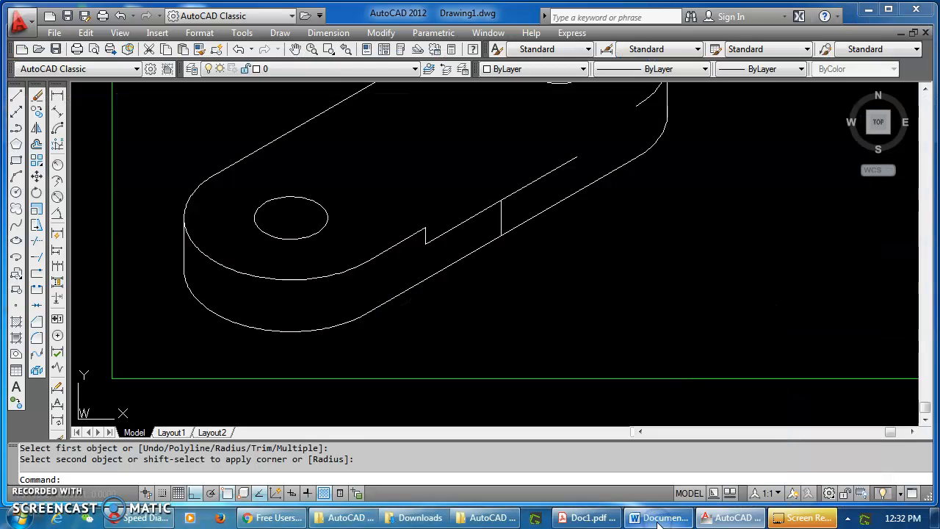
left_click(657, 519)
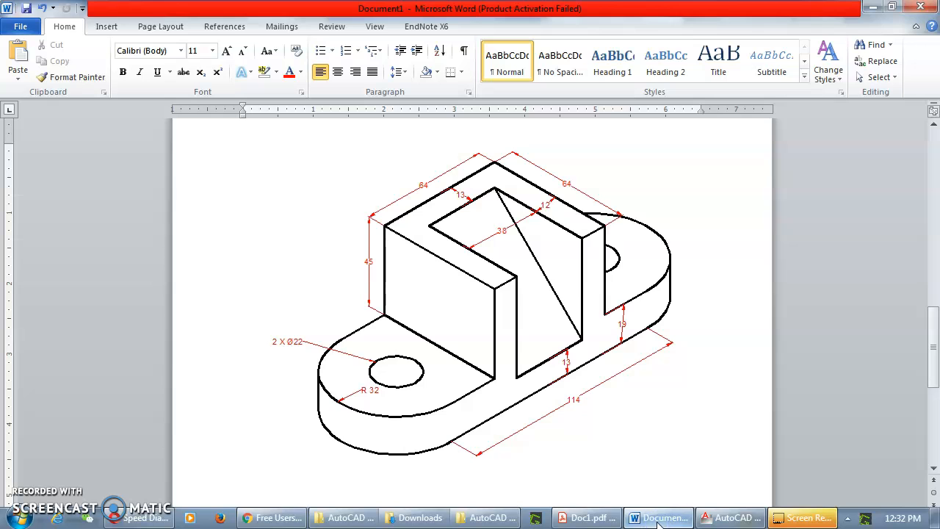
left_click(657, 520)
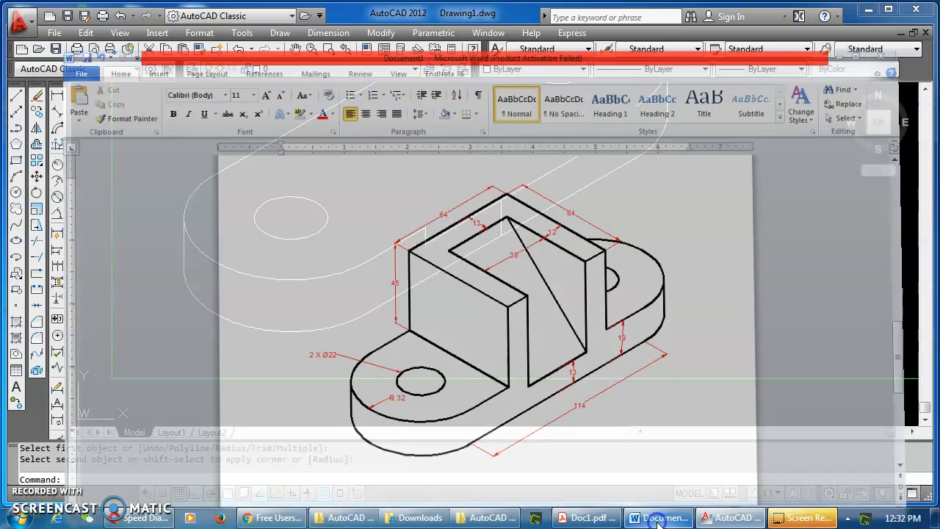
left_click(658, 519)
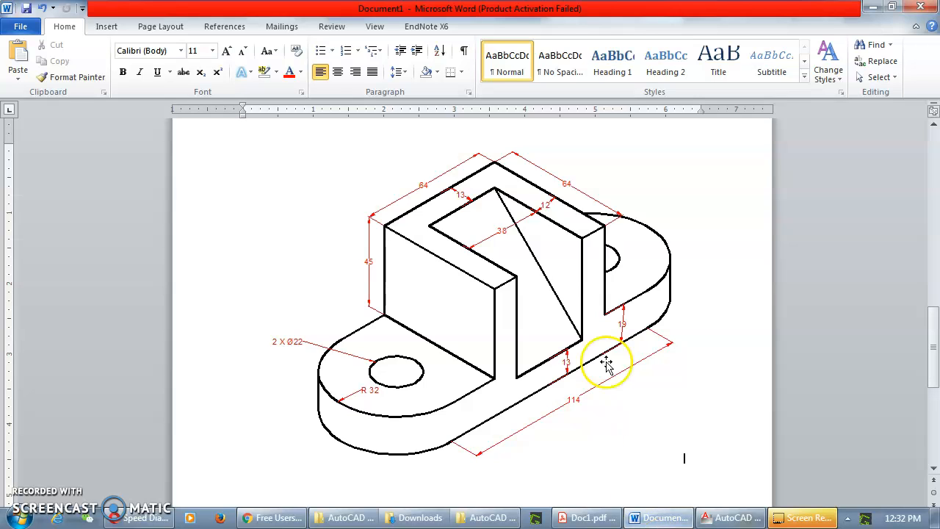
scroll(536, 275, "up", 3)
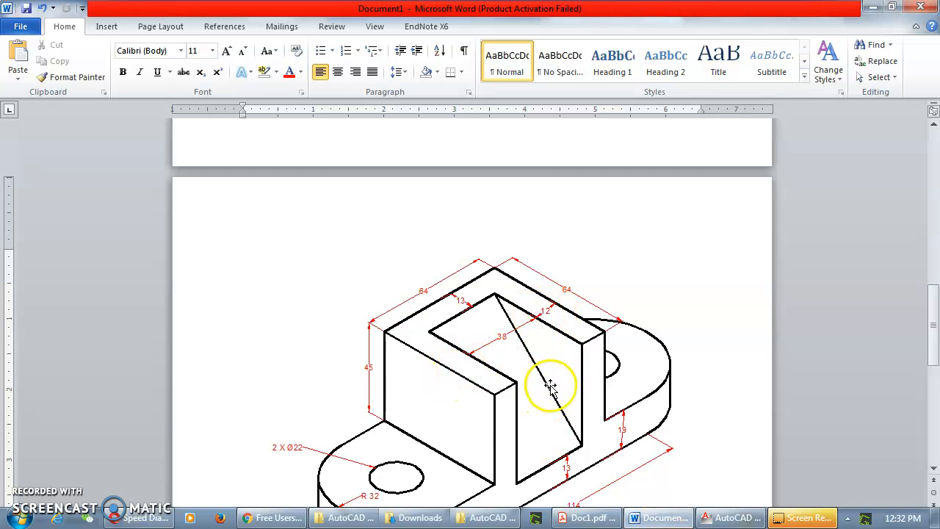
scroll(550, 387, "down", 2)
left_click(730, 517)
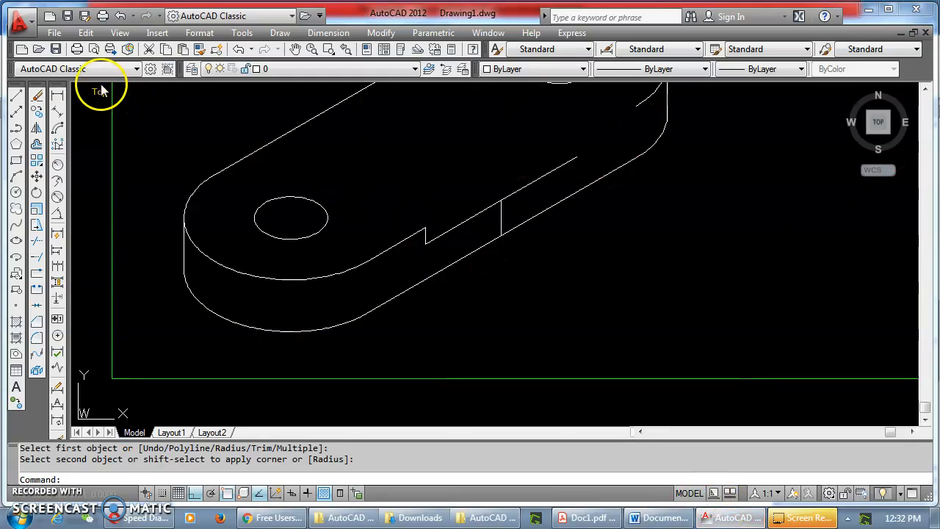
Draw a freehand vertical line up from the sharp corner on the base's top-face edge
left_click(17, 95)
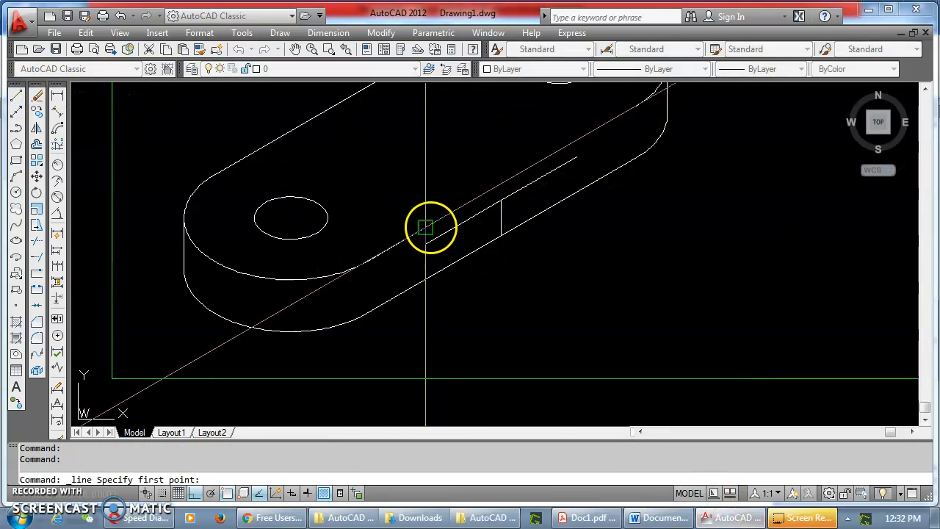
left_click(429, 228)
left_click(424, 166)
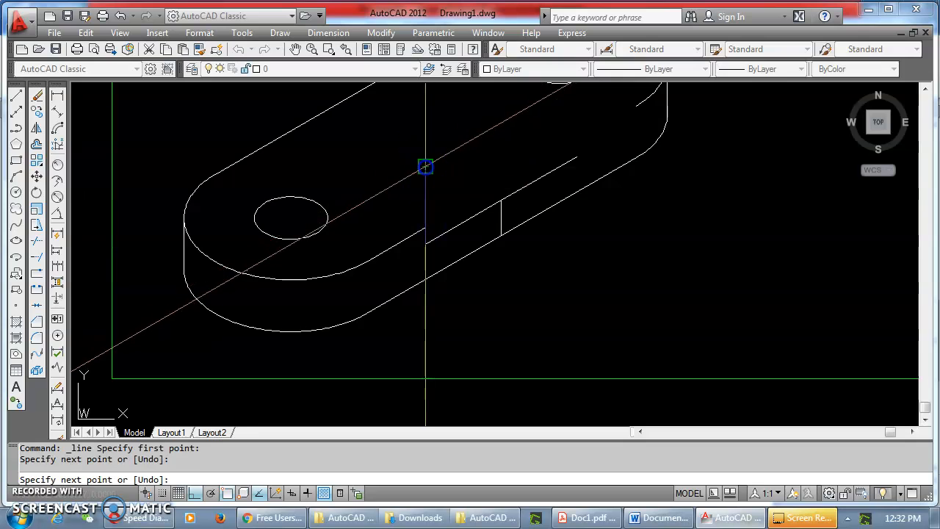
right_click(417, 191)
left_click(451, 199)
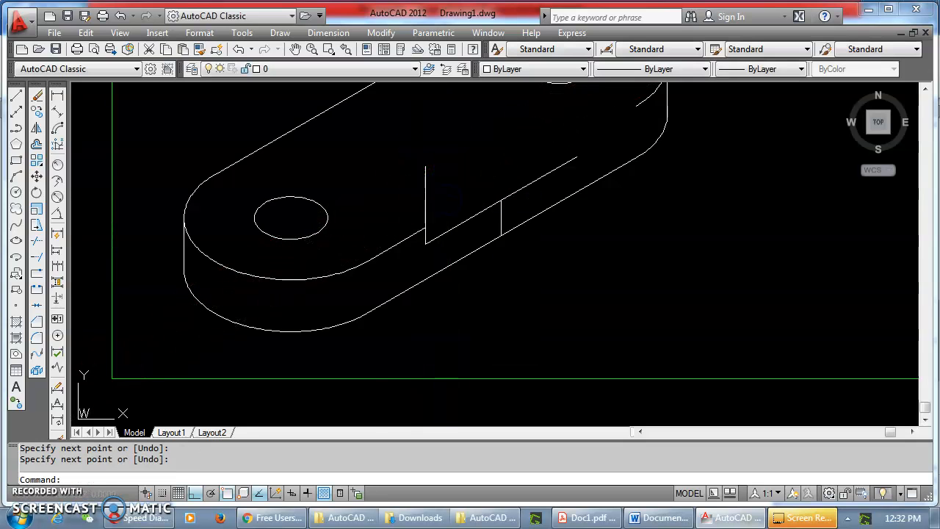
Draw a 12-unit line from the sharp corner along the top-face edge toward the base's near end
left_click(18, 96)
scroll(430, 235, "up", 5)
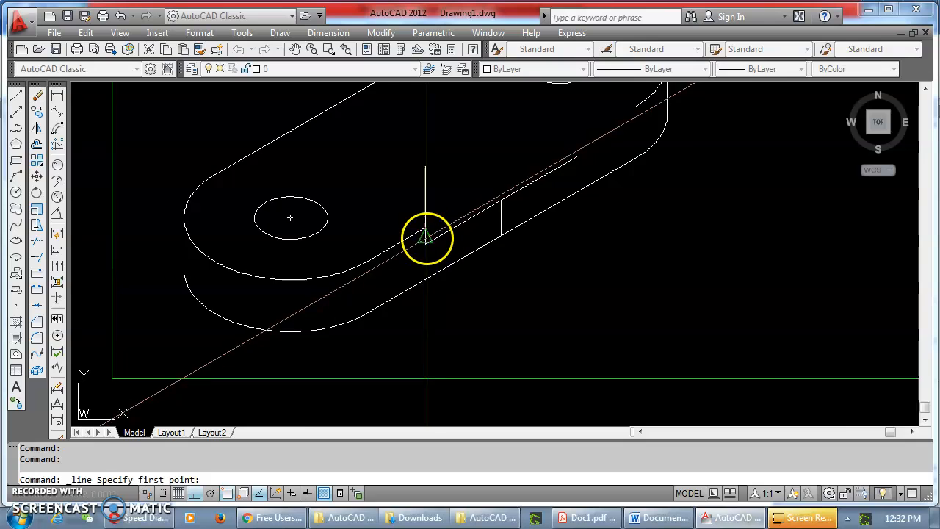
left_click(421, 208)
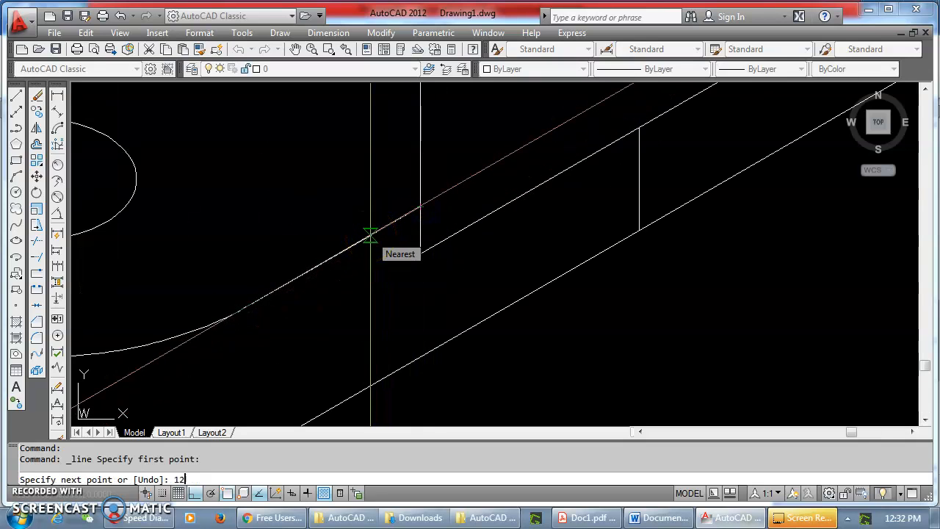
type("12")
key("Return")
scroll(366, 120, "down", 3)
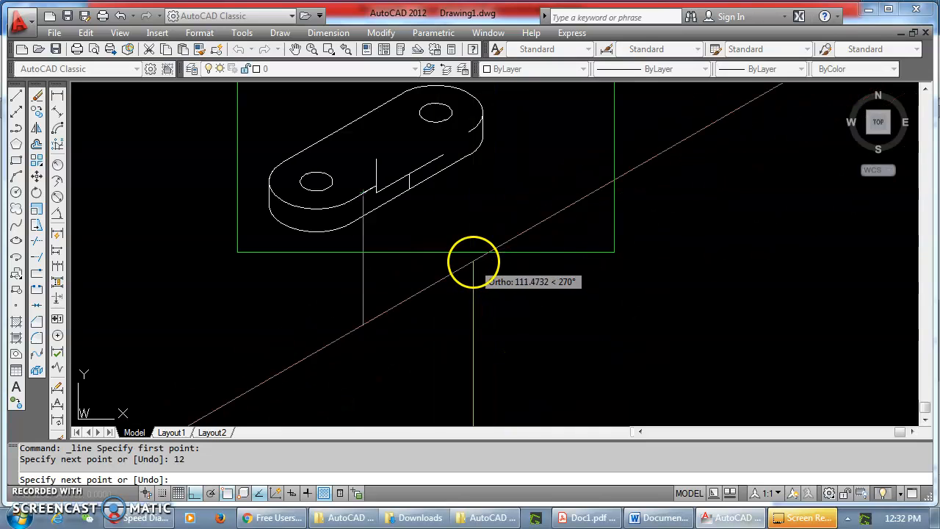
key("Escape")
Check the Word reference, then in AutoCAD erase the 12-unit line and the freehand vertical above the corner
scroll(384, 161, "up", 4)
scroll(376, 197, "up", 3)
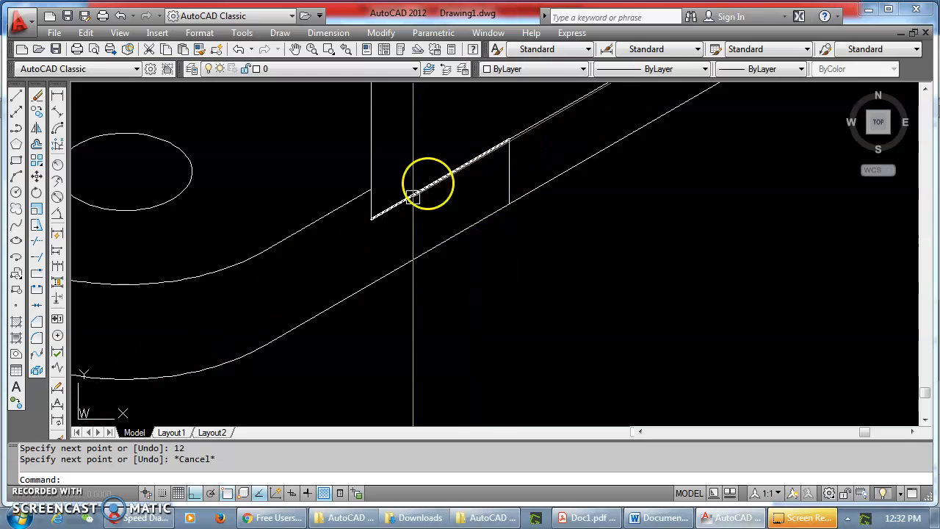
left_click(670, 520)
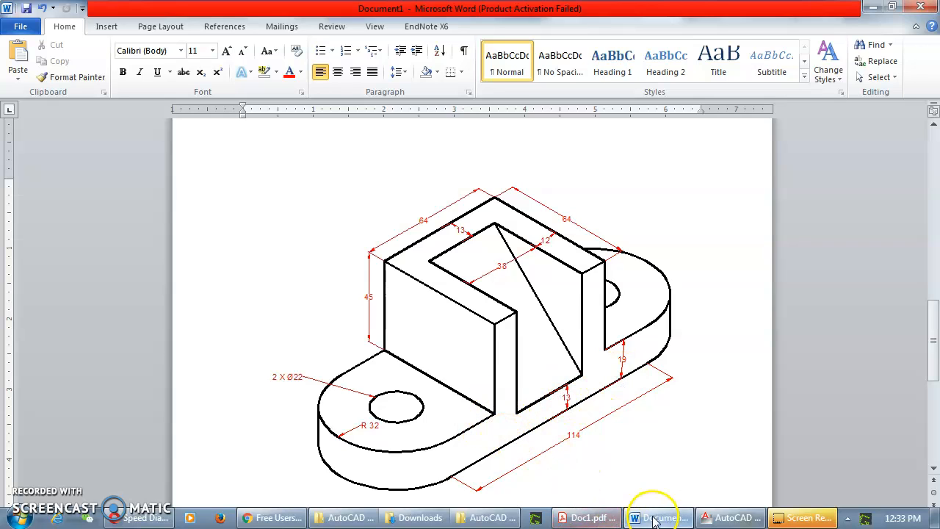
left_click(733, 518)
scroll(577, 314, "down", 4)
scroll(486, 220, "up", 2)
scroll(494, 258, "up", 1)
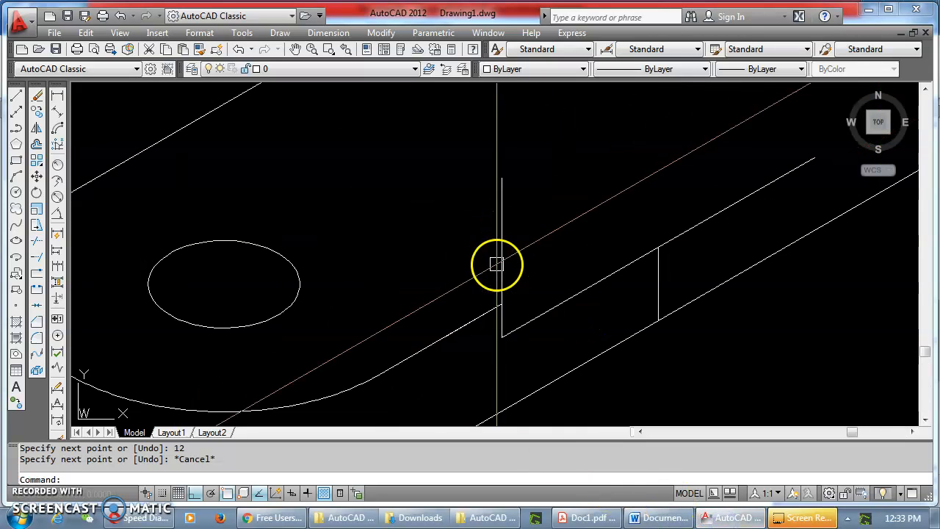
scroll(500, 257, "up", 1)
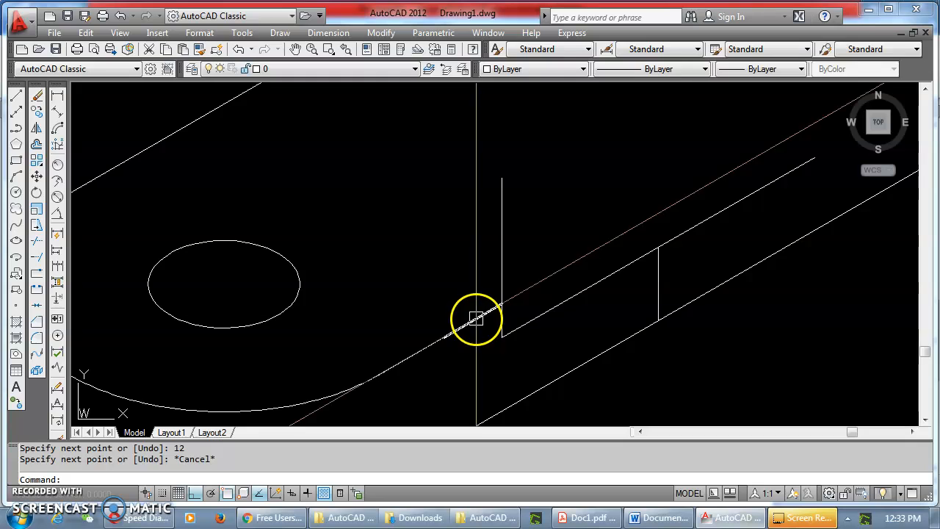
left_click(477, 319)
key("Delete")
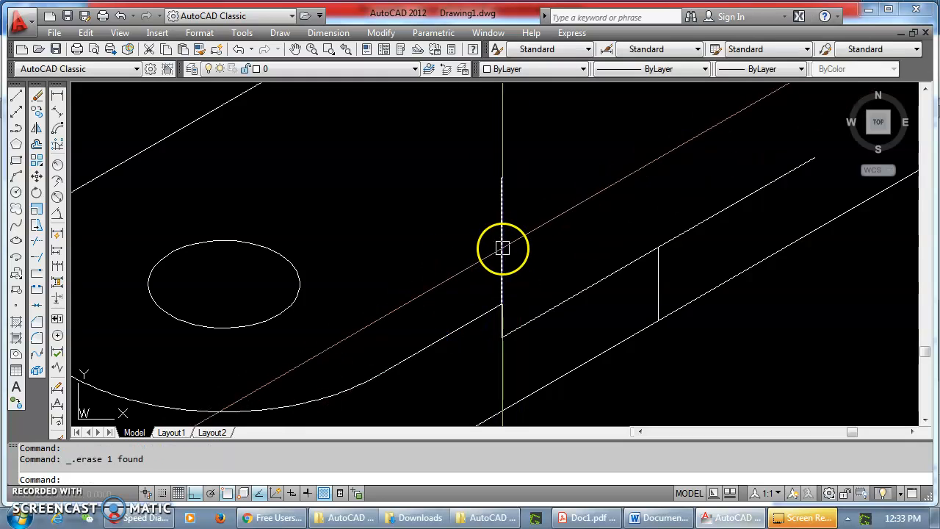
left_click(501, 266)
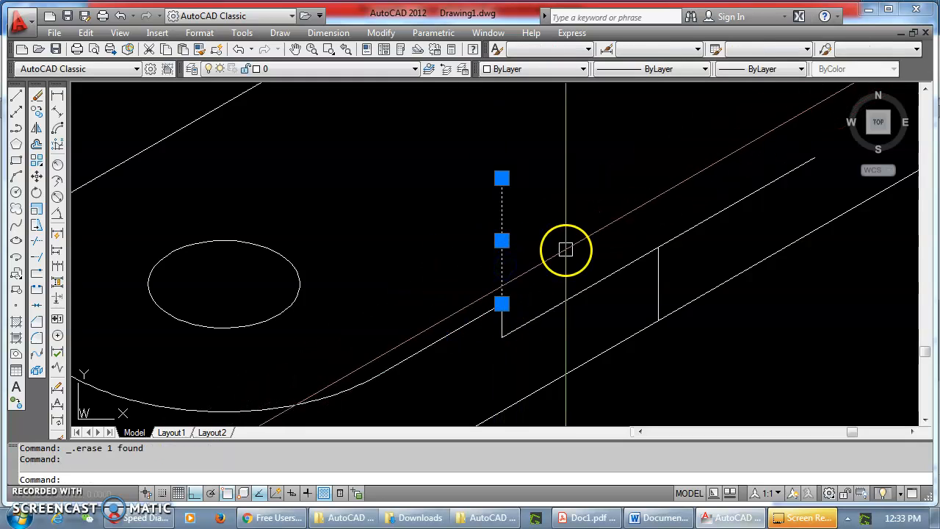
key("Delete")
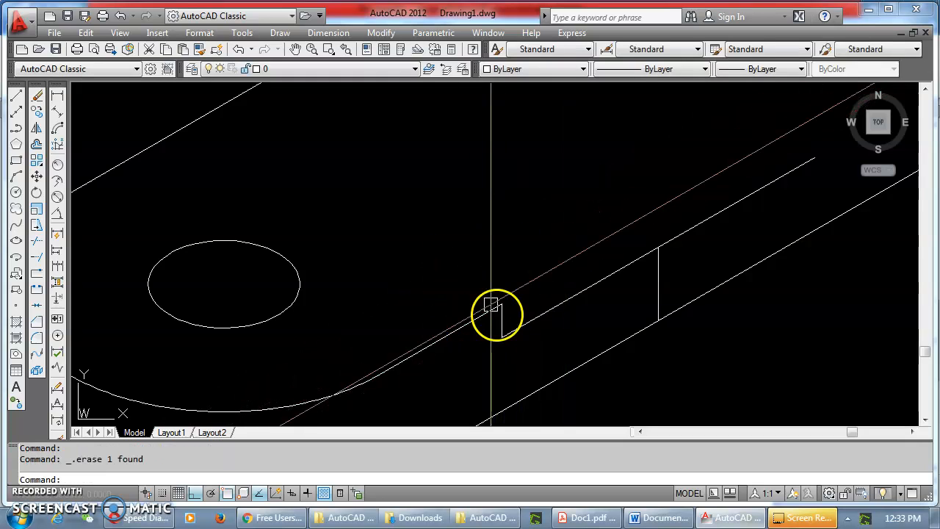
Consult the Word reference and draw a 45-unit vertical line in AutoCAD up from the sharp corner
left_click(716, 521)
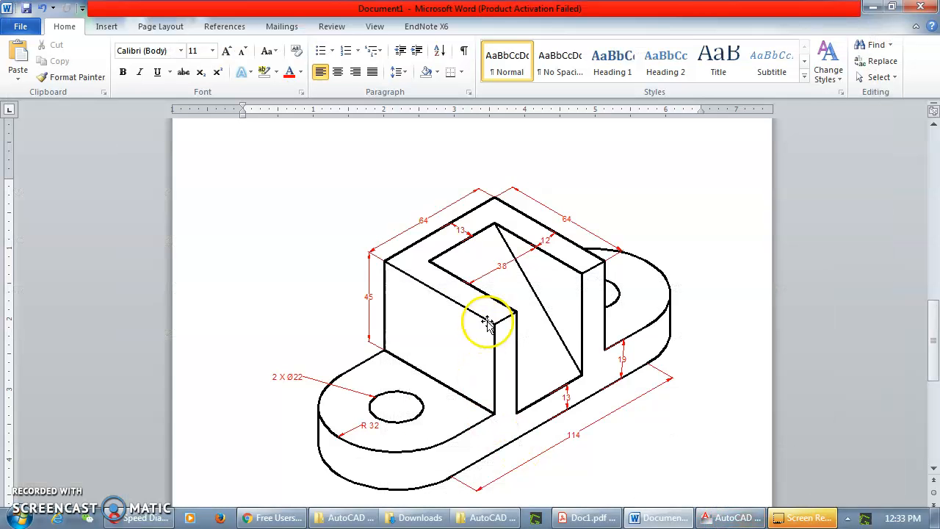
left_click(708, 518)
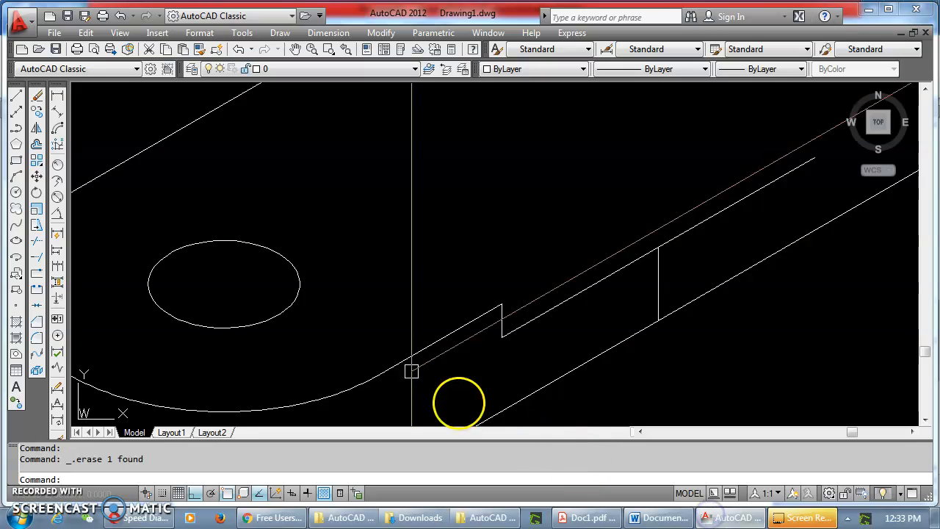
left_click(16, 103)
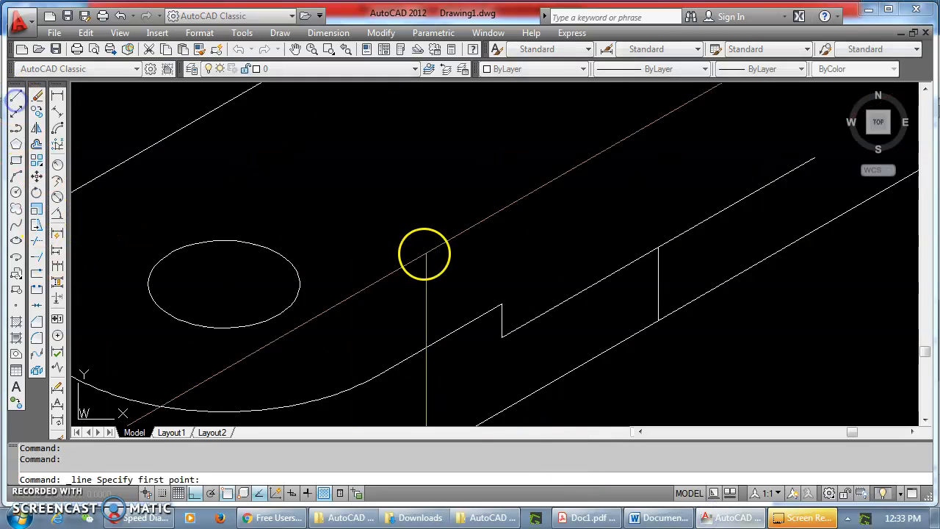
left_click(502, 304)
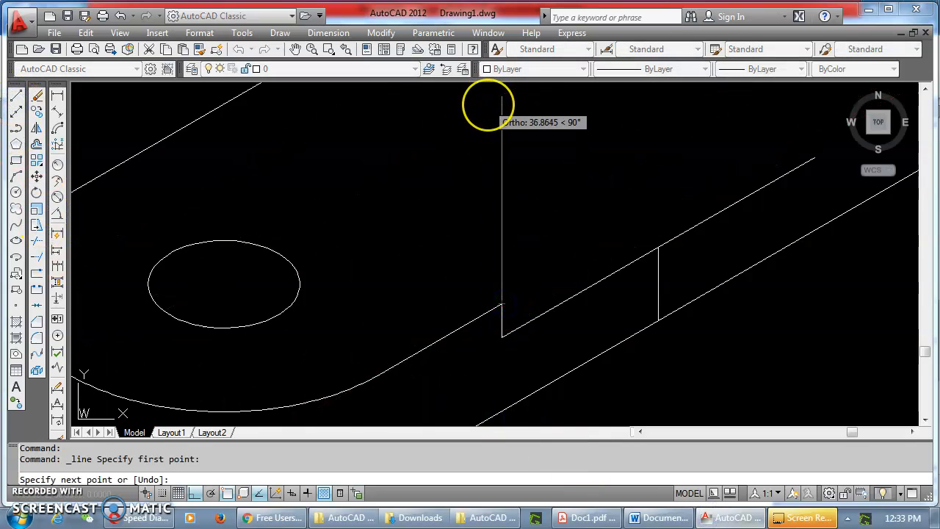
type("45")
key("Return")
scroll(430, 147, "down", 4)
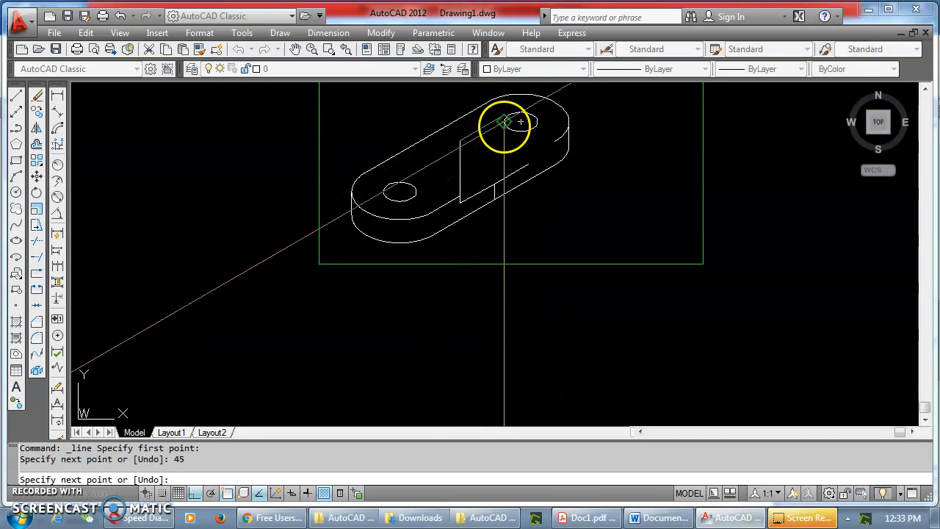
Check the Word reference and continue the line in AutoCAD 12 units at 30° toward the base's far end
left_click(658, 518)
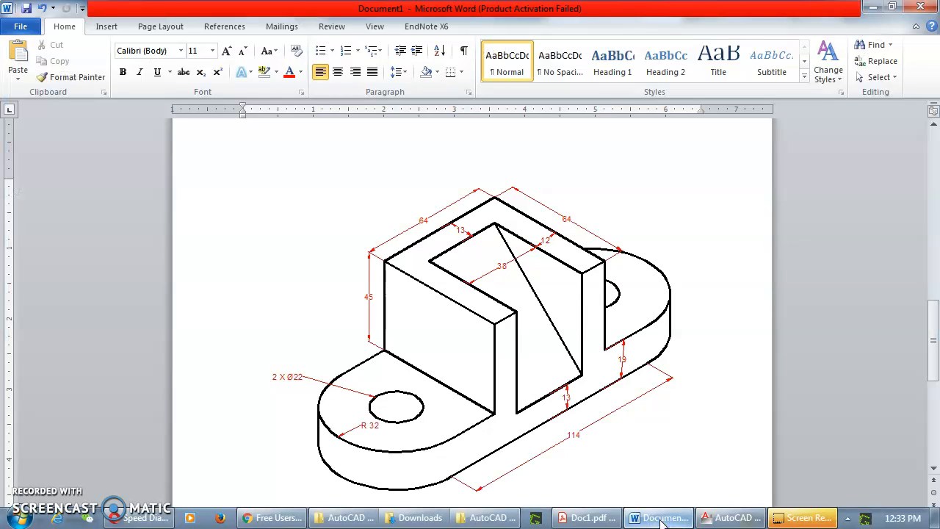
left_click(659, 517)
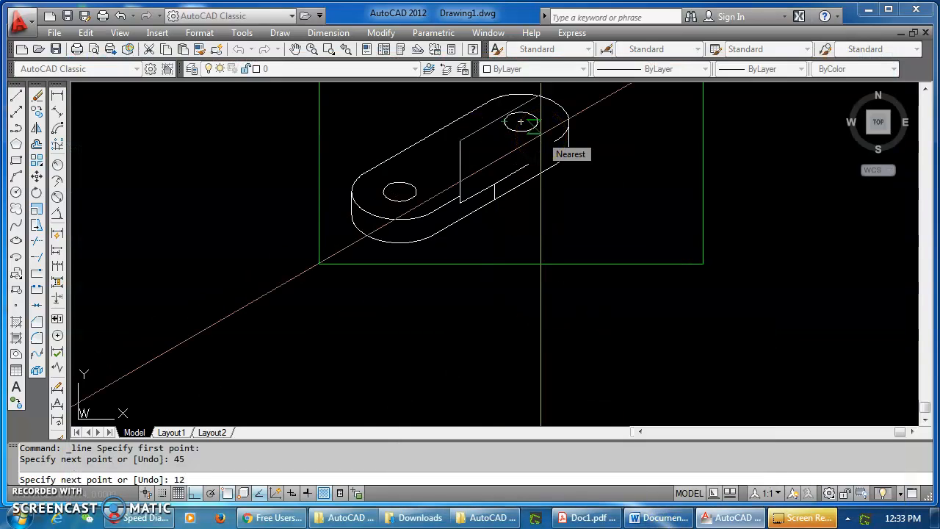
key("Return")
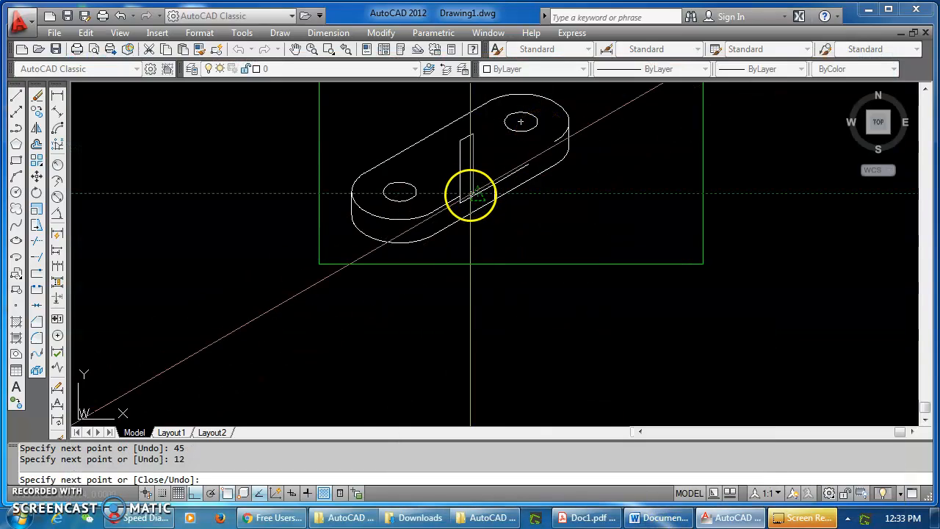
Continue the line straight down past the 32-unit slanted line and end it there
scroll(469, 195, "up", 5)
left_click(472, 205)
right_click(498, 200)
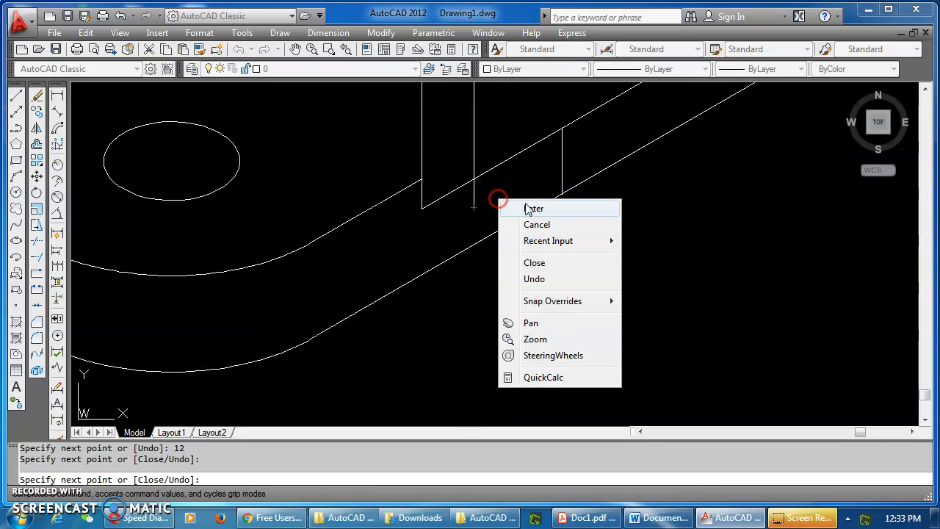
left_click(533, 209)
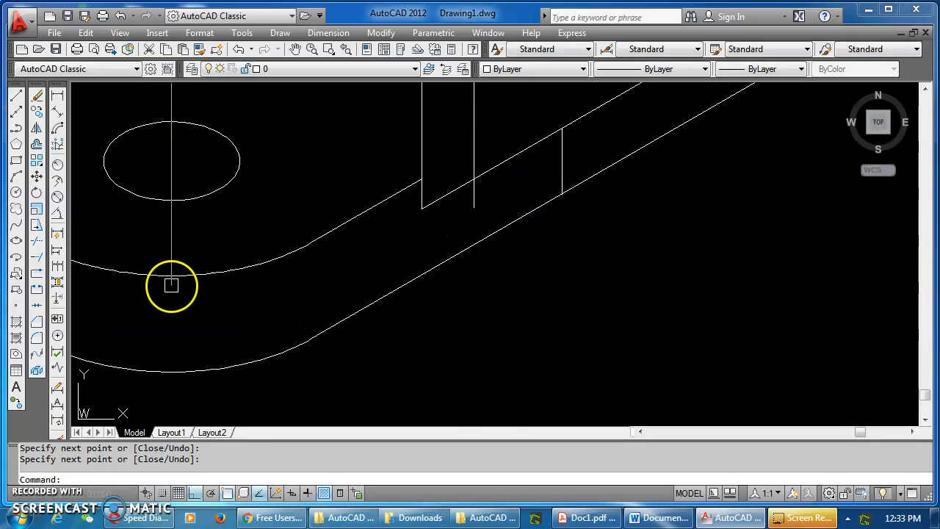
Trim the new vertical line's overhang below the 32-unit slanted line, checking the Word reference
left_click(34, 244)
right_click(336, 296)
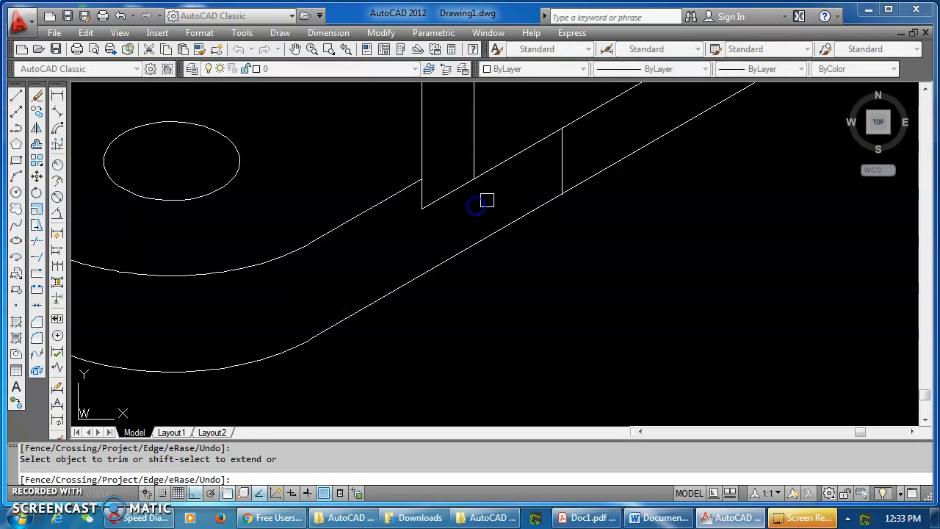
right_click(487, 200)
left_click(526, 211)
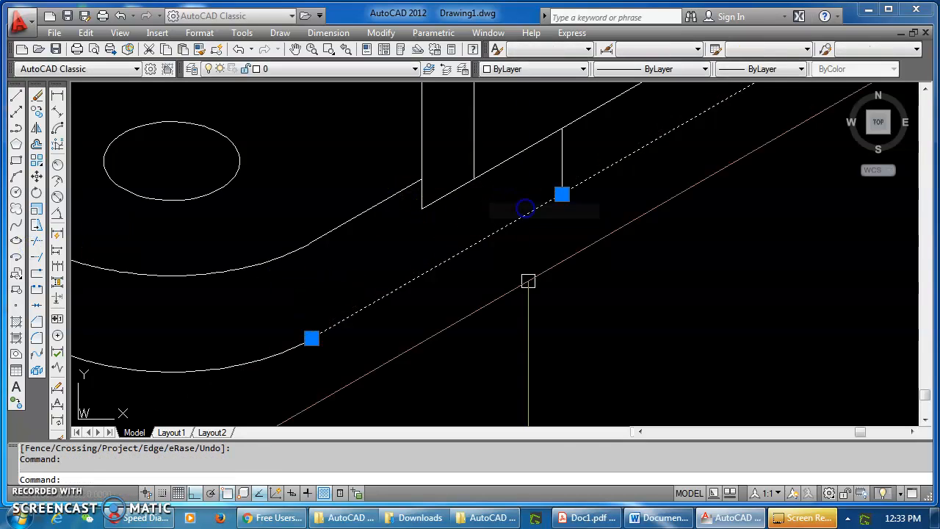
left_click(660, 518)
left_click(672, 518)
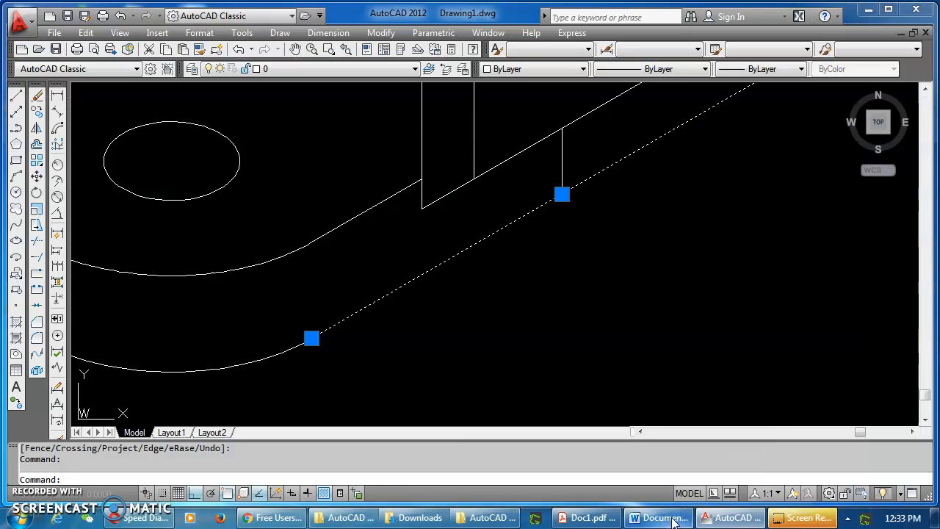
left_click(36, 255)
right_click(230, 244)
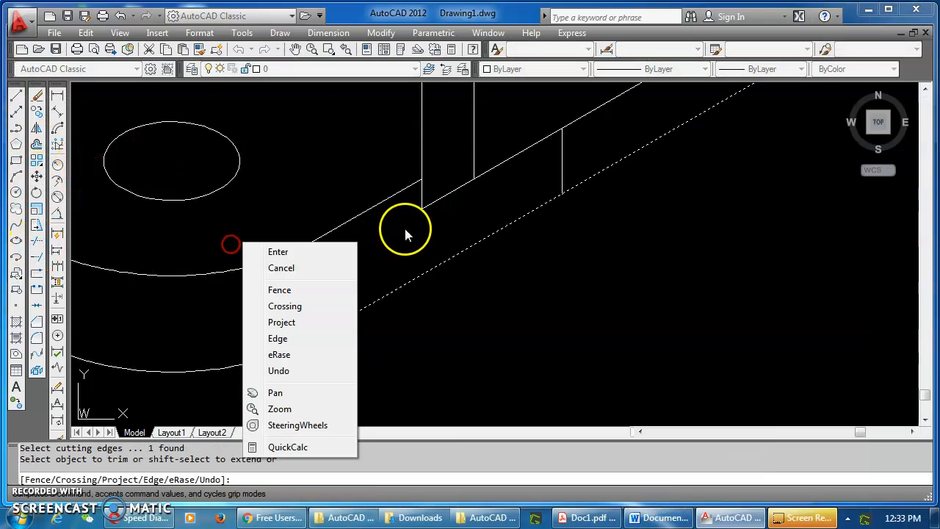
left_click(39, 243)
right_click(381, 279)
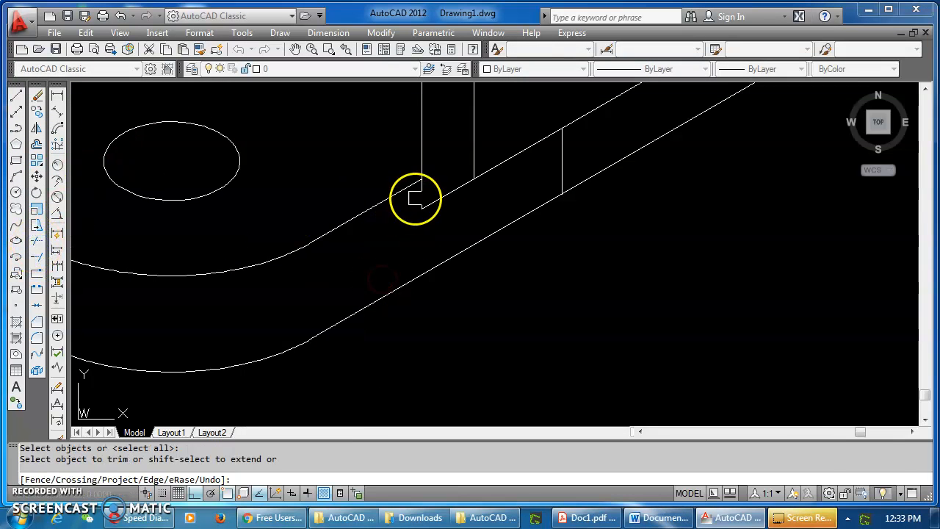
scroll(416, 196, "up", 4)
left_click(420, 196)
right_click(455, 189)
left_click(464, 187)
right_click(474, 135)
left_click(493, 144)
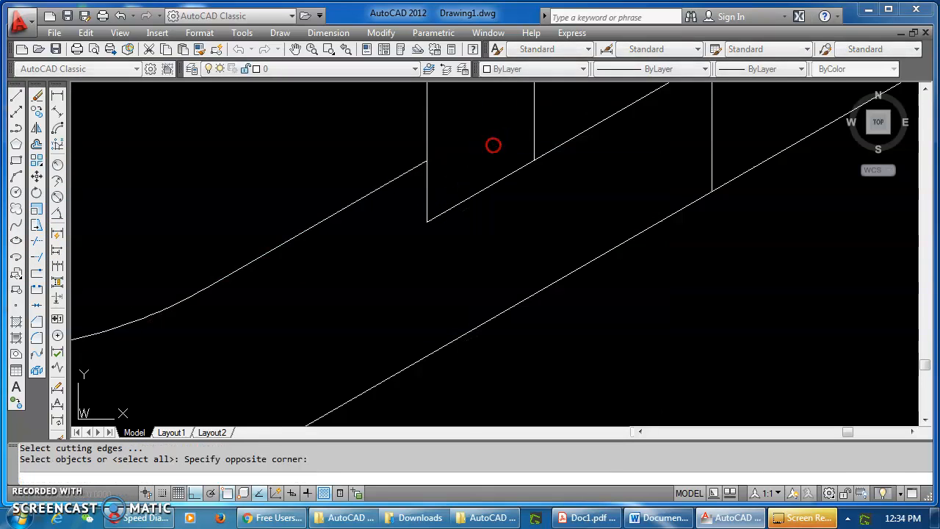
double_click(493, 145)
left_click(486, 152)
left_click(494, 181)
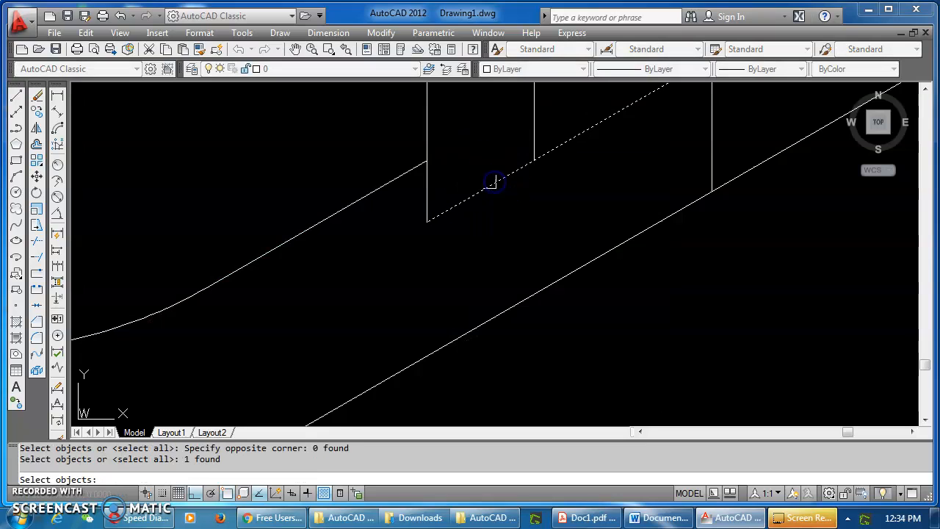
key("Escape")
Trim the slanted line between the near post's two verticals and erase the vertical stub below the base's upper edge
right_click(470, 149)
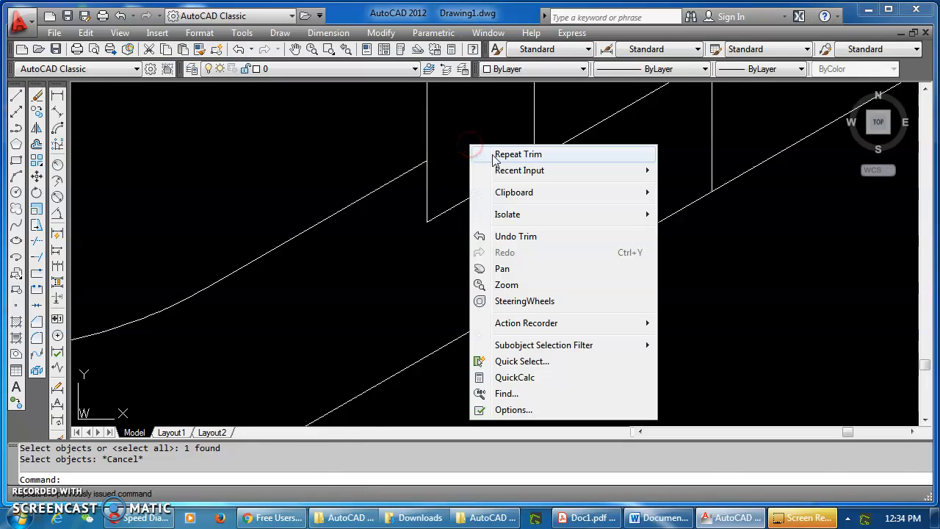
left_click(481, 151)
right_click(473, 144)
left_click(496, 200)
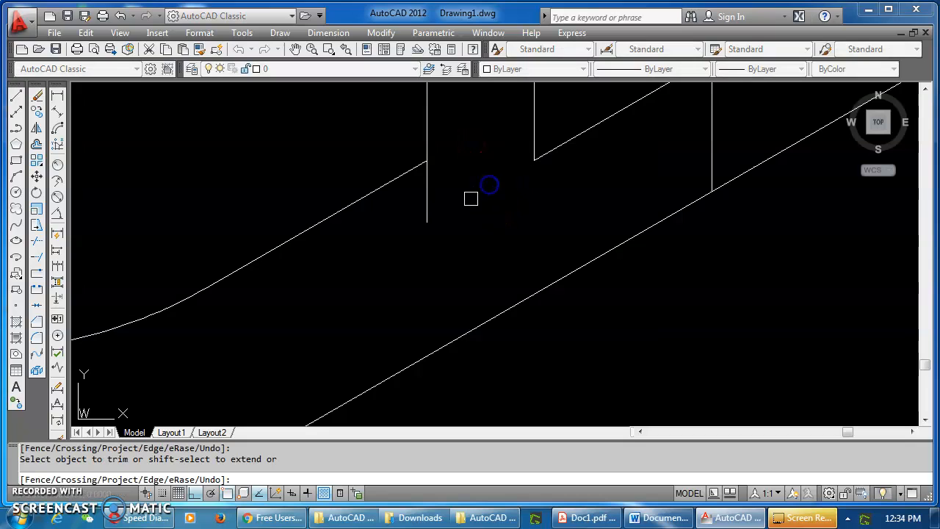
right_click(465, 199)
left_click(486, 196)
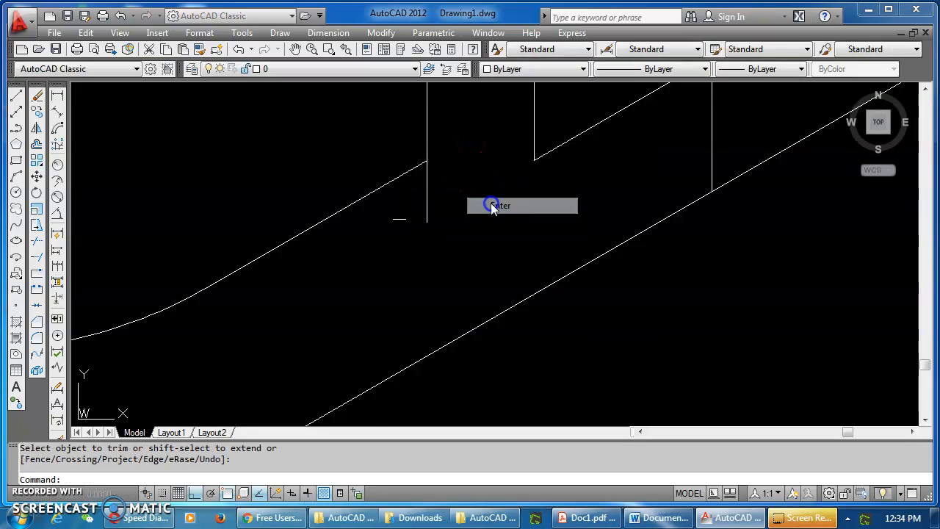
left_click(425, 207)
key("Delete")
Extend the base's upper front edge from the near post through to the rounded far end
scroll(457, 231, "down", 5)
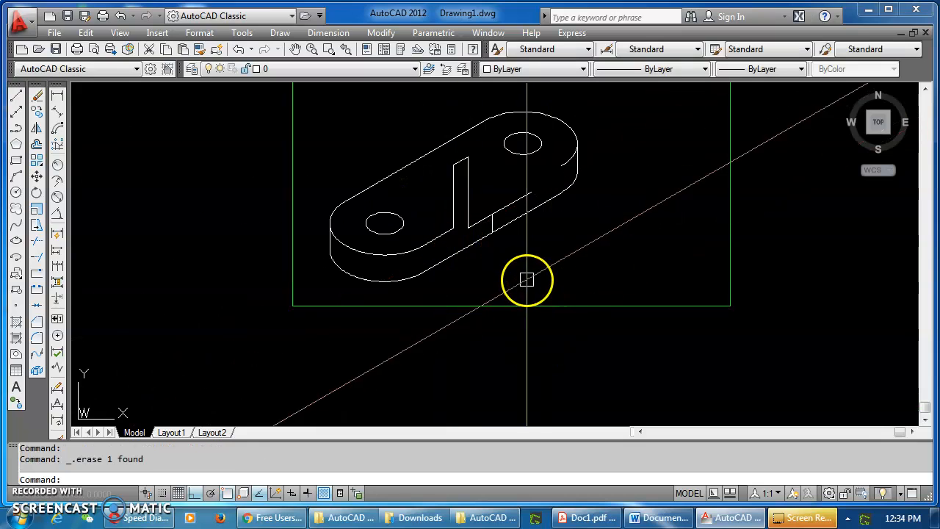
scroll(516, 262, "up", 3)
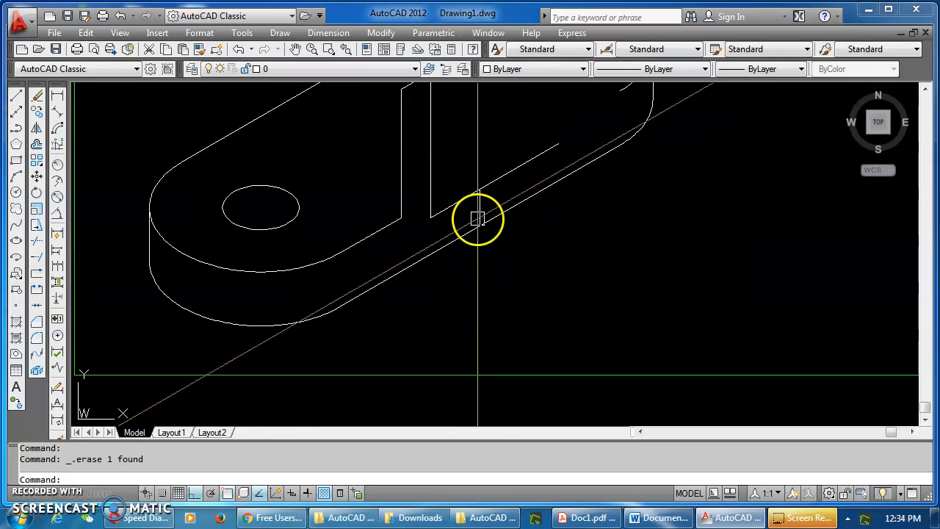
scroll(504, 217, "down", 3)
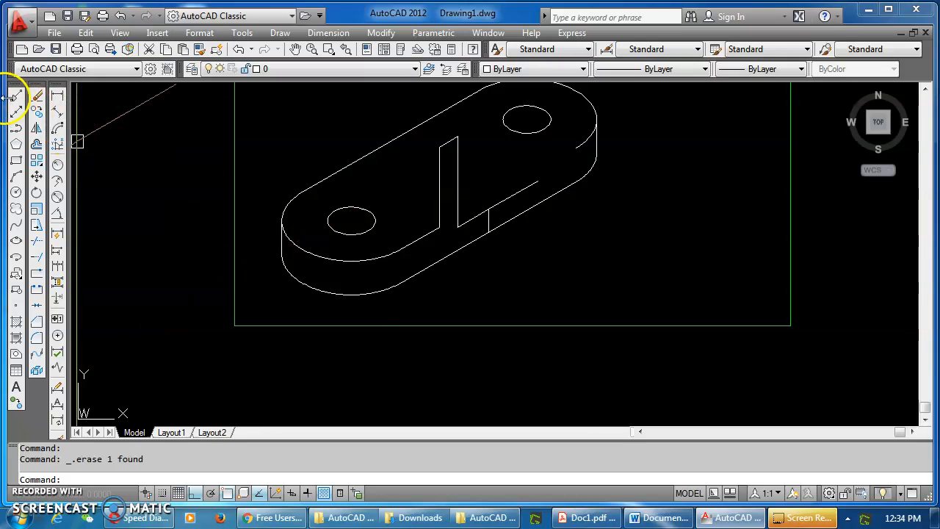
left_click(36, 256)
right_click(157, 248)
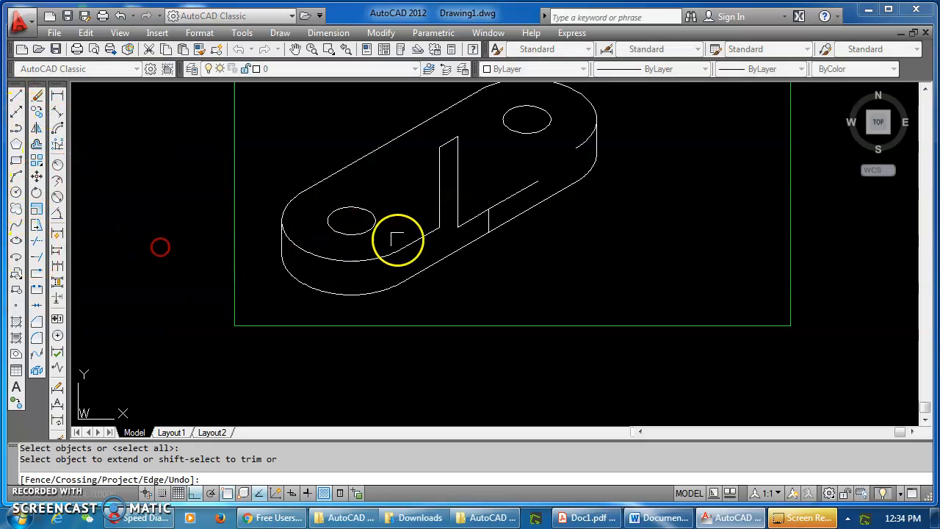
left_click(432, 232)
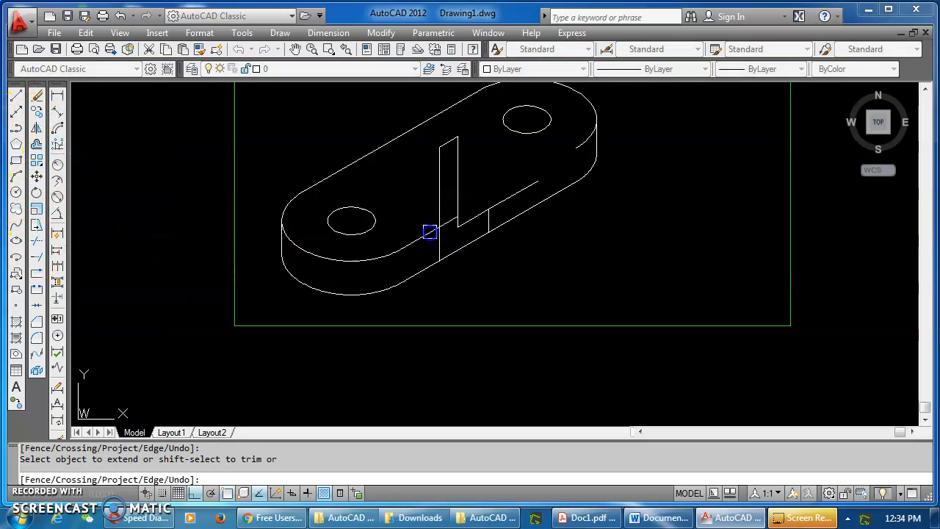
left_click(476, 215)
right_click(550, 193)
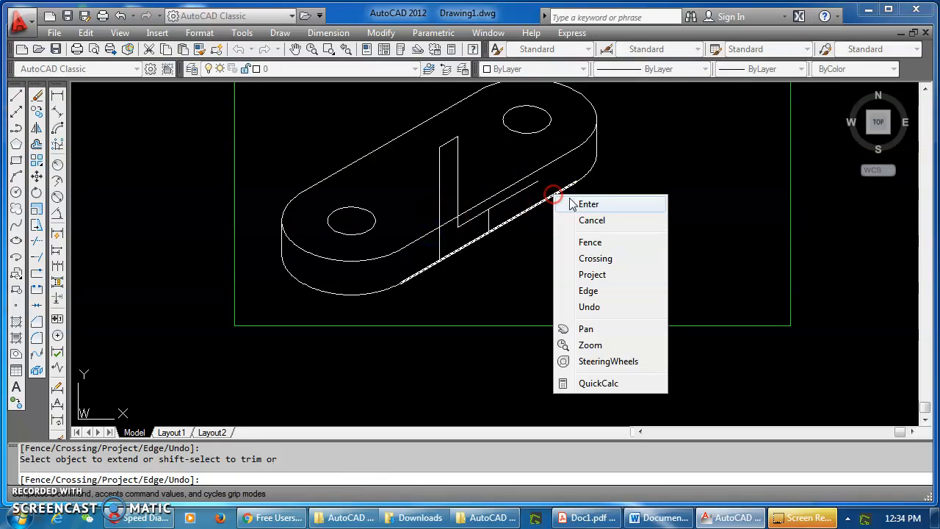
left_click(580, 204)
Trim the near post's vertical below the base's upper edge and remove the edge segment between the post's two verticals
left_click(37, 240)
right_click(130, 242)
left_click(442, 242)
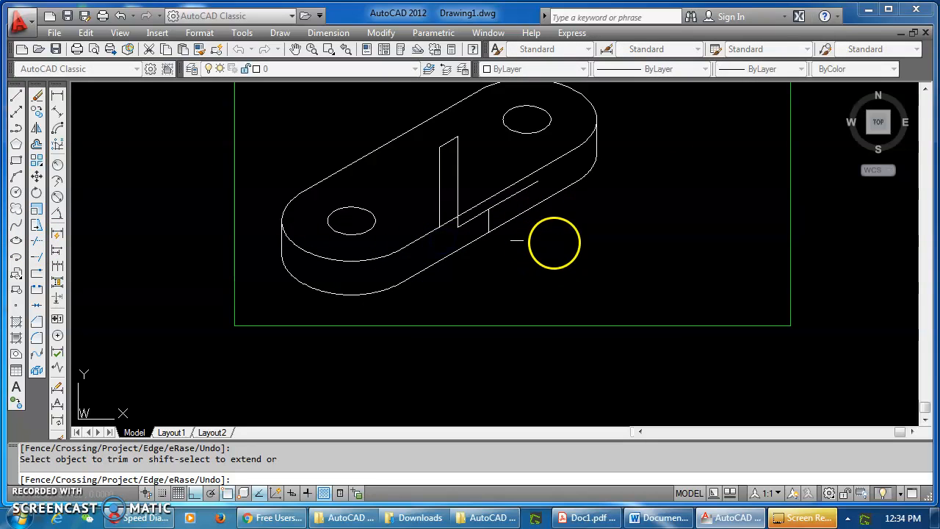
scroll(439, 212, "up", 3)
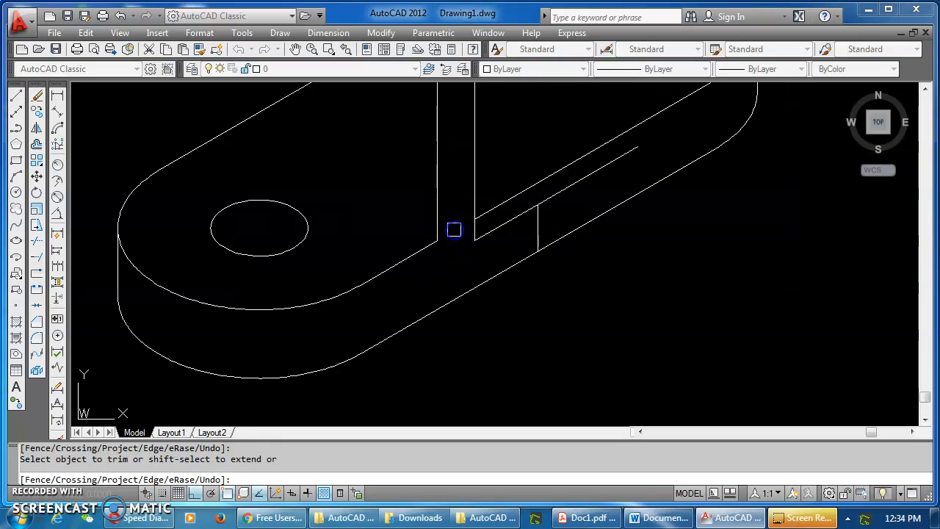
scroll(453, 232, "down", 4)
right_click(558, 221)
left_click(580, 232)
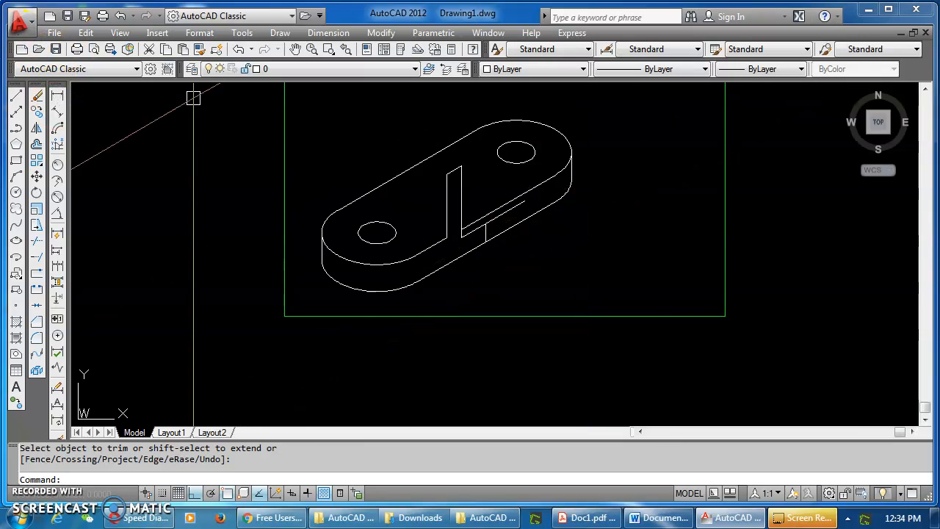
Draw a short vertical line from the slanted line's far end up past the base's upper front edge
left_click(18, 97)
scroll(537, 162, "up", 4)
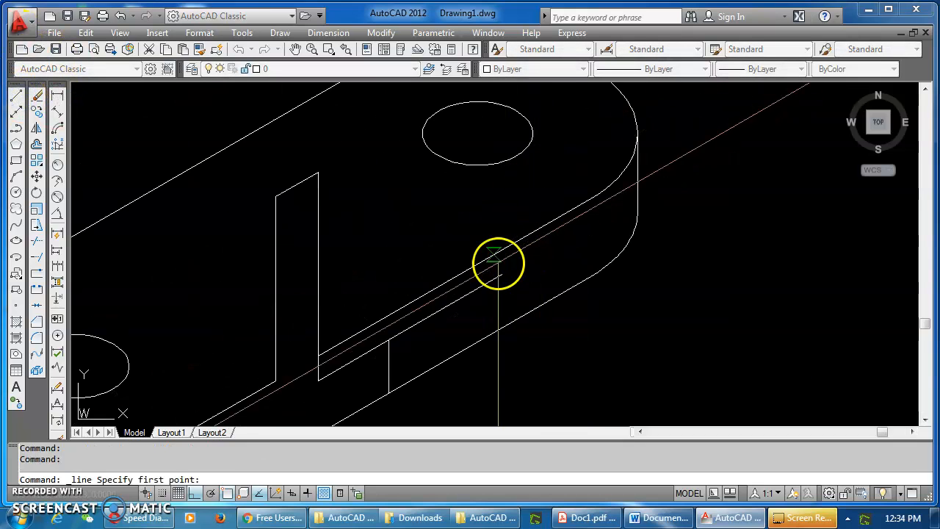
left_click(501, 274)
left_click(498, 229)
right_click(457, 224)
left_click(493, 233)
Trim the part of the short vertical line that sticks up above the base's upper front edge
left_click(37, 241)
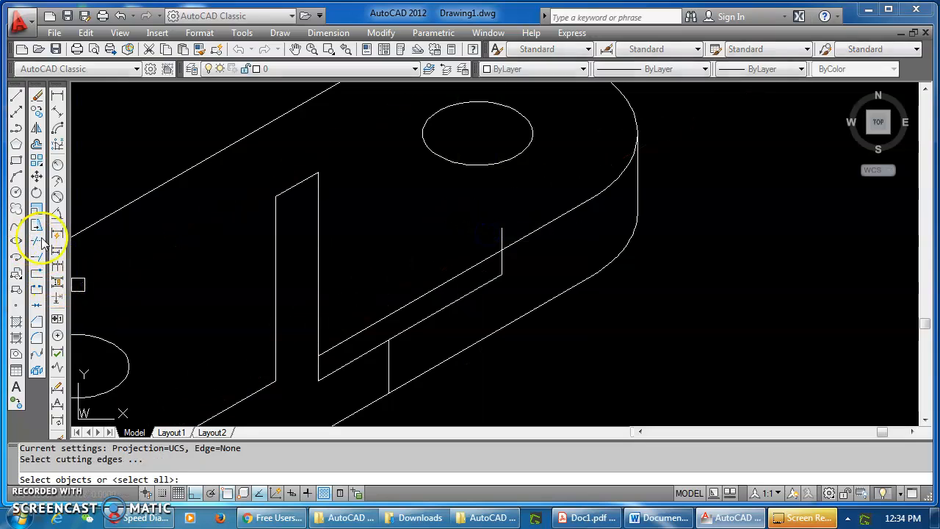
right_click(307, 215)
left_click(449, 228)
left_click(500, 229)
right_click(521, 210)
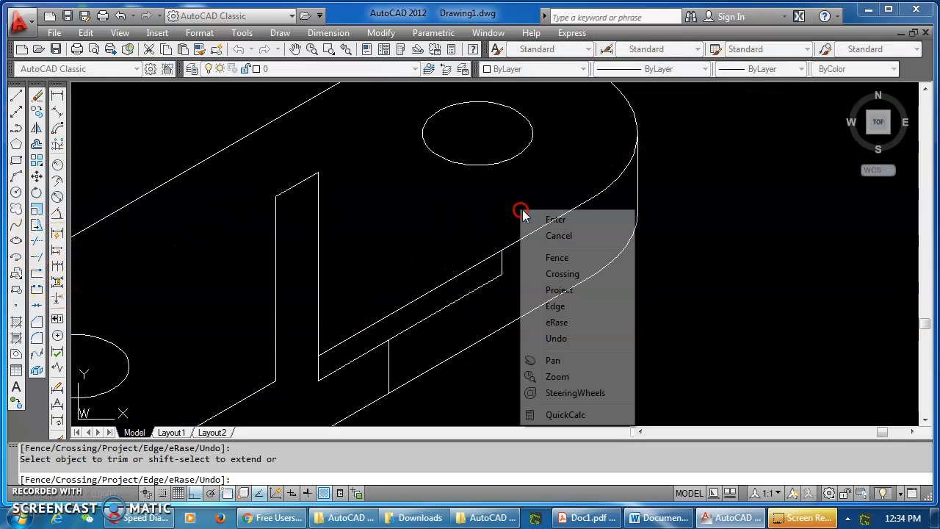
left_click(549, 218)
Draw a 45-unit vertical line up from where the short vertical meets the base's upper edge
left_click(16, 95)
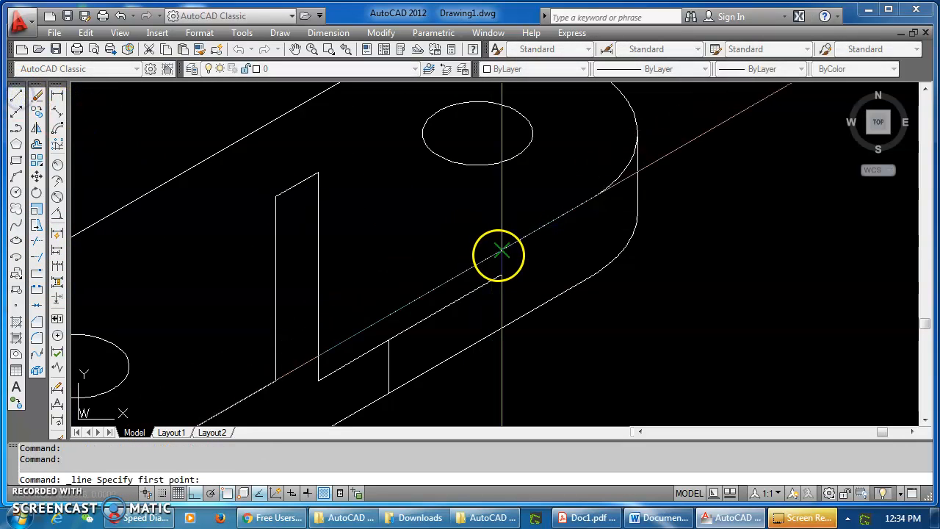
left_click(501, 252)
scroll(499, 241, "down", 4)
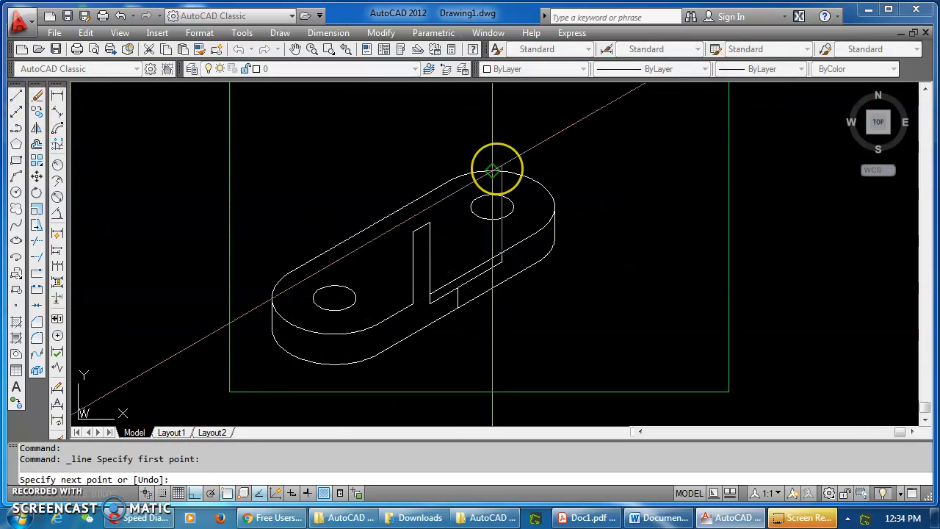
type("4")
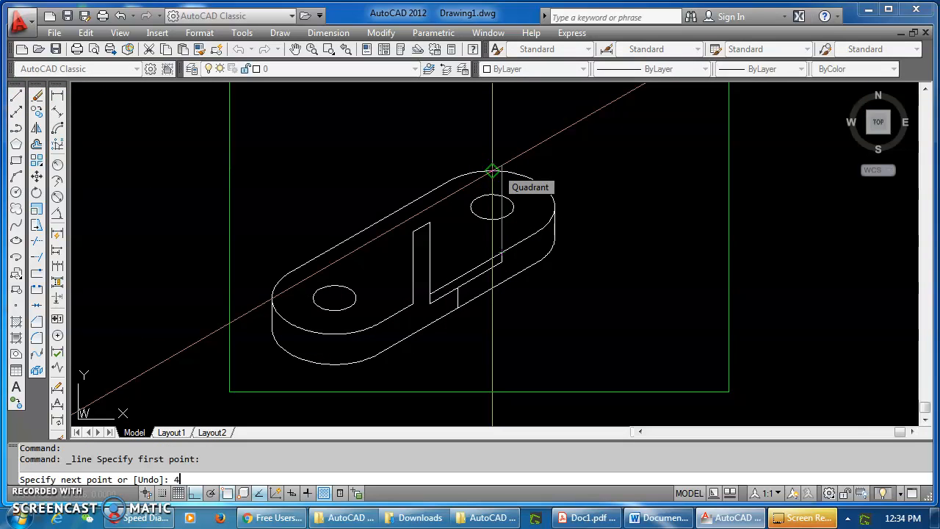
type("5")
key("Return")
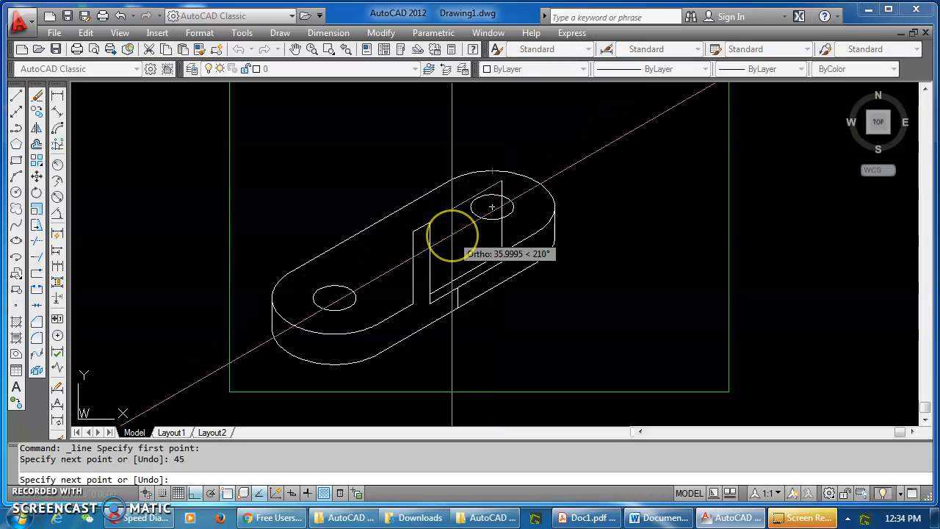
Continue the line 12 units at 210°, then about 55 units straight down past the slanted line, and end it
type("12")
key("Return")
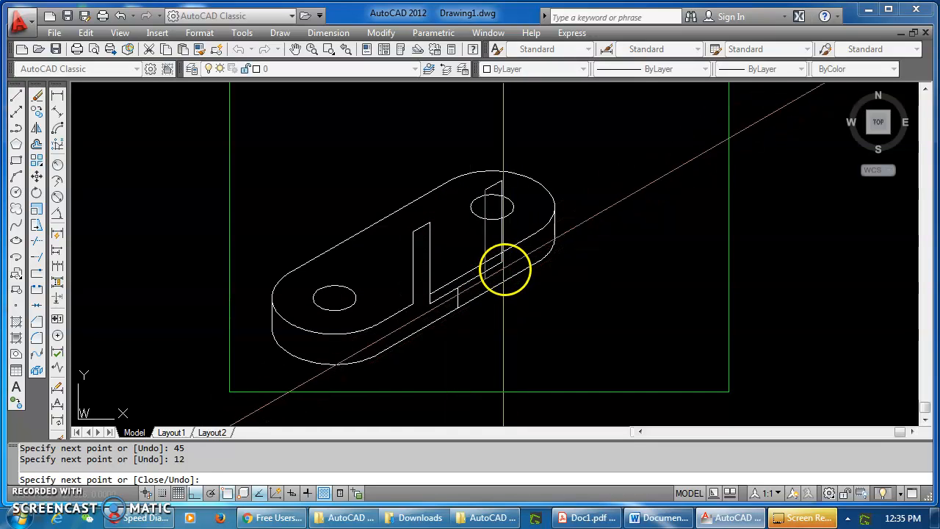
scroll(486, 271, "up", 4)
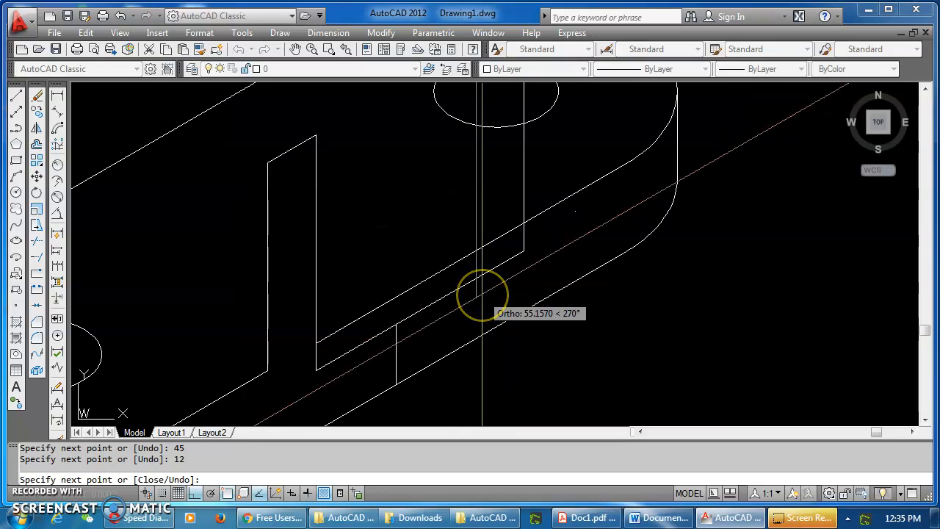
right_click(504, 290)
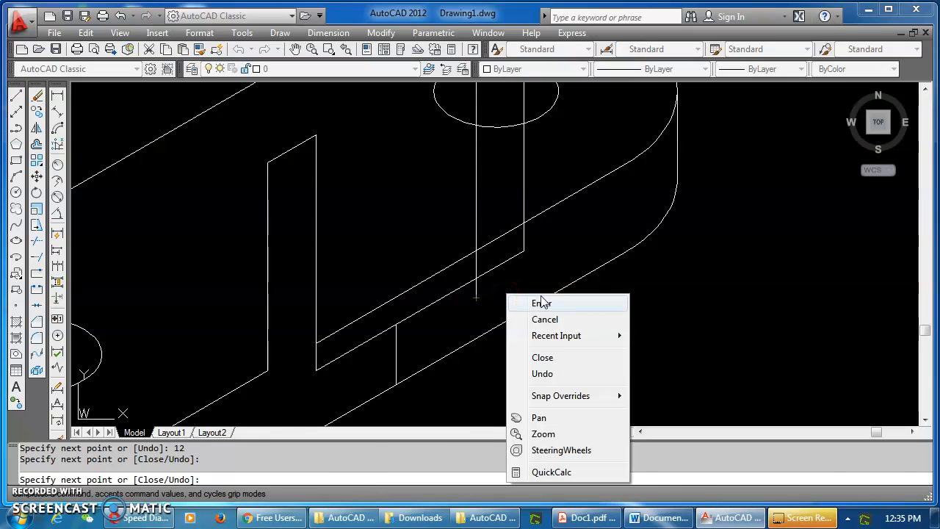
left_click(518, 299)
Trim the upper edge and slanted line between the far post's two verticals and erase the short vertical stub
left_click(37, 241)
right_click(122, 251)
left_click(490, 235)
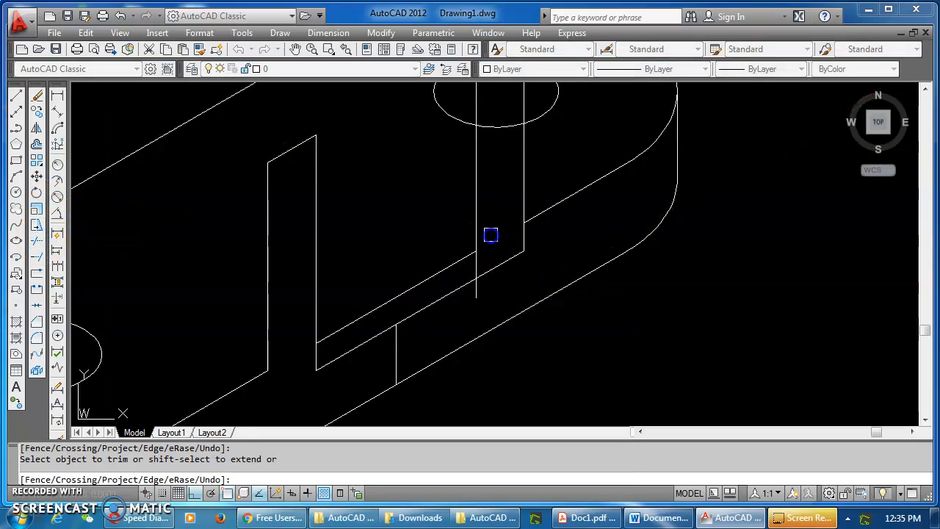
left_click(507, 260)
right_click(559, 254)
left_click(580, 242)
left_click(521, 237)
key("Delete")
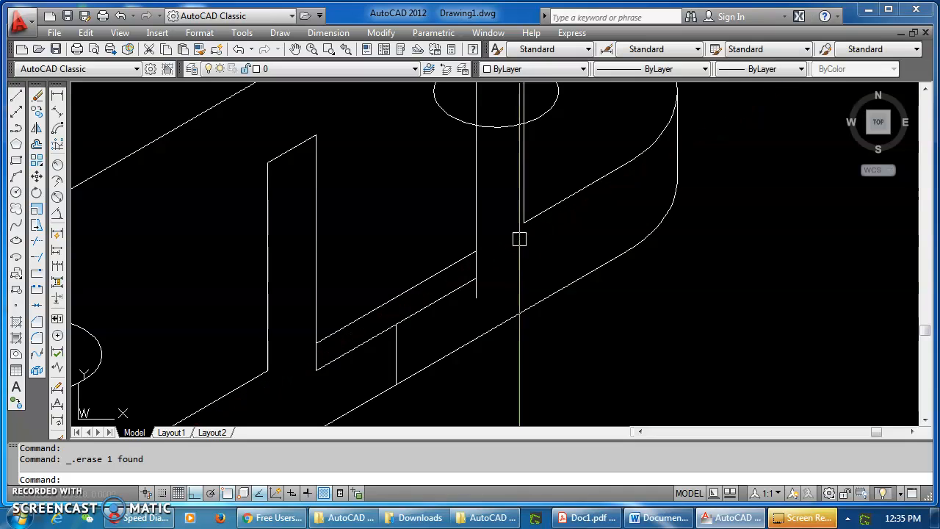
Check the Word reference, then in AutoCAD erase the base's upper-edge segment remaining between the two posts
left_click(668, 515)
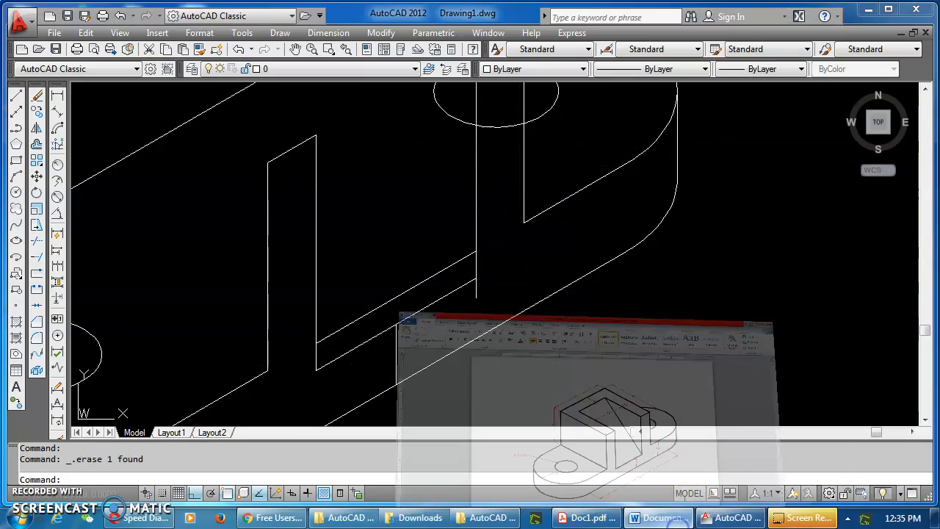
left_click(672, 518)
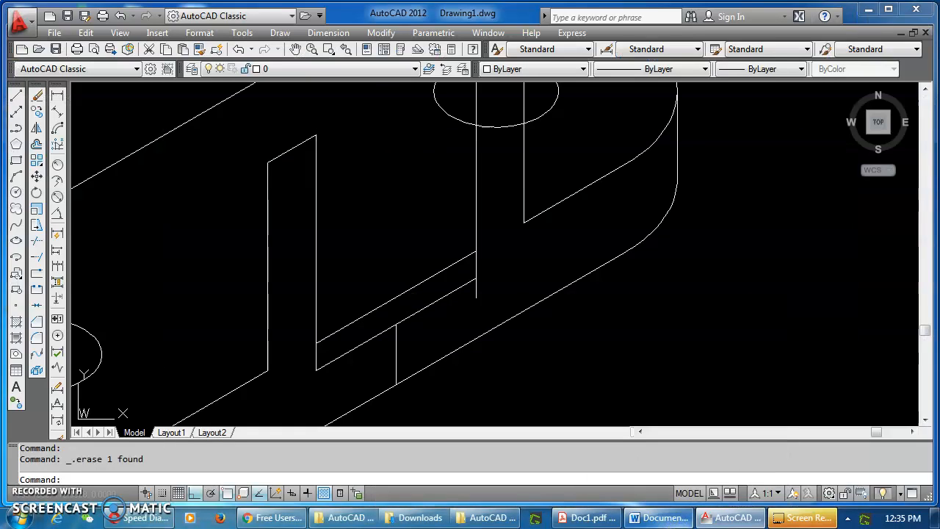
left_click(402, 296)
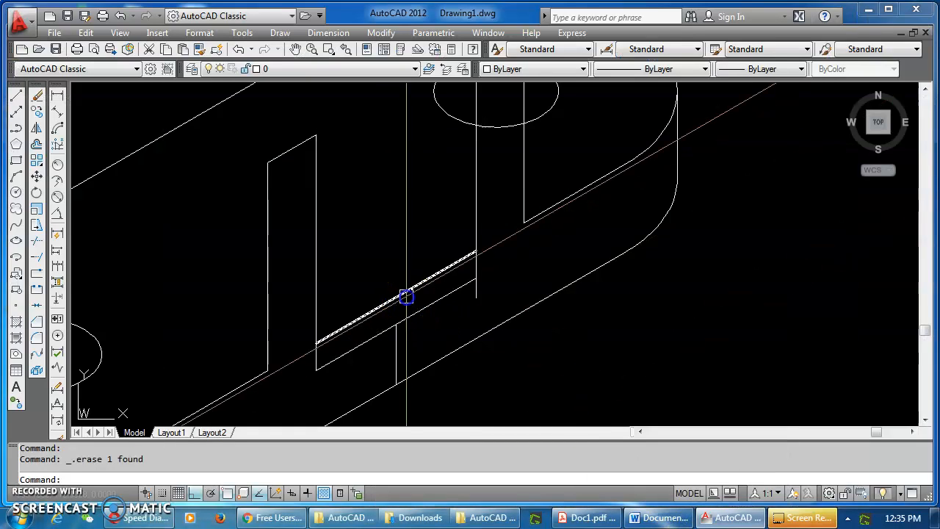
key("Delete")
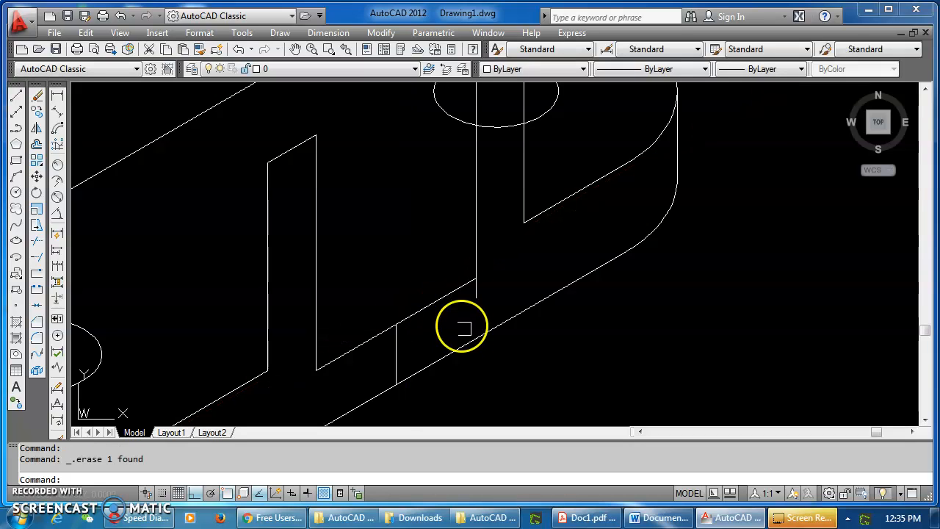
Trim the short stub of the far post's inner vertical that extends below the slot's bottom edge
left_click(37, 241)
right_click(101, 237)
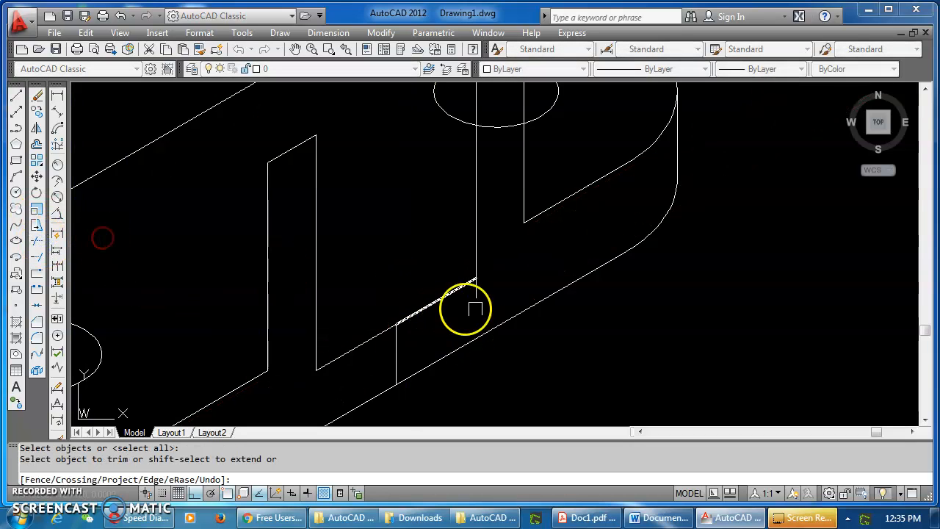
left_click(477, 299)
right_click(503, 288)
left_click(523, 295)
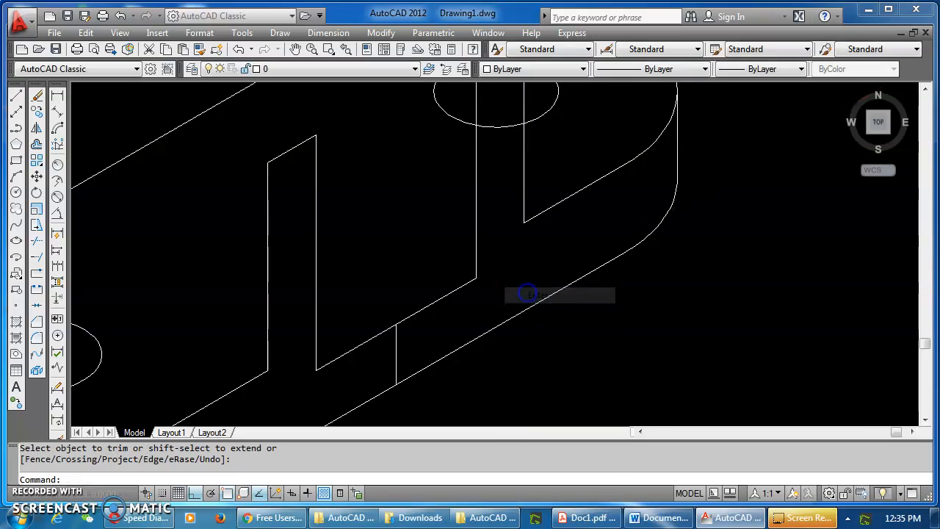
Check the Word reference, then in AutoCAD draw a 64-unit line at 150° from the near post's outer top corner
scroll(527, 291, "down", 4)
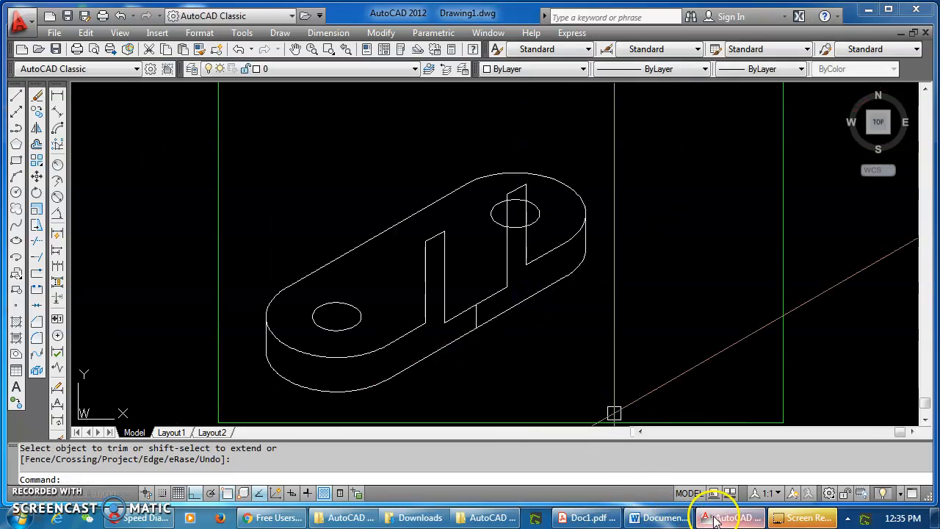
left_click(646, 521)
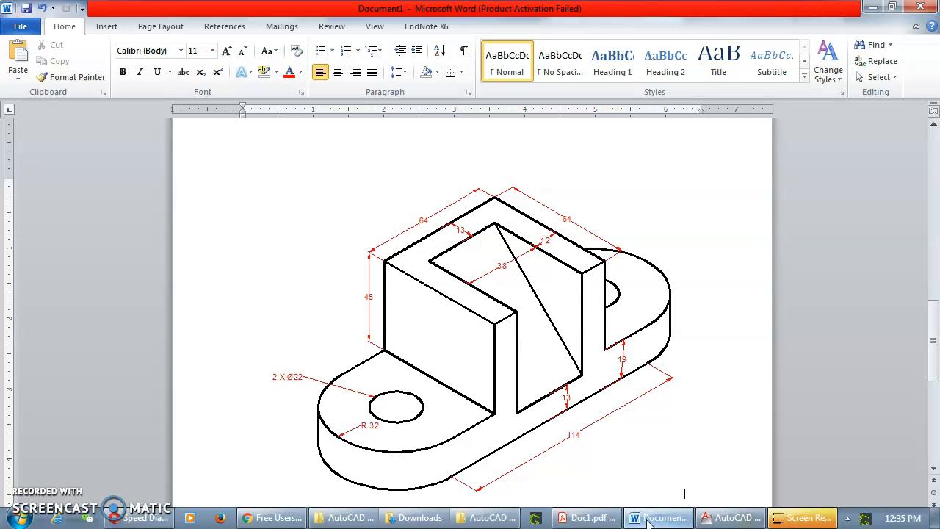
left_click(646, 521)
left_click(646, 521)
left_click(647, 522)
left_click(648, 521)
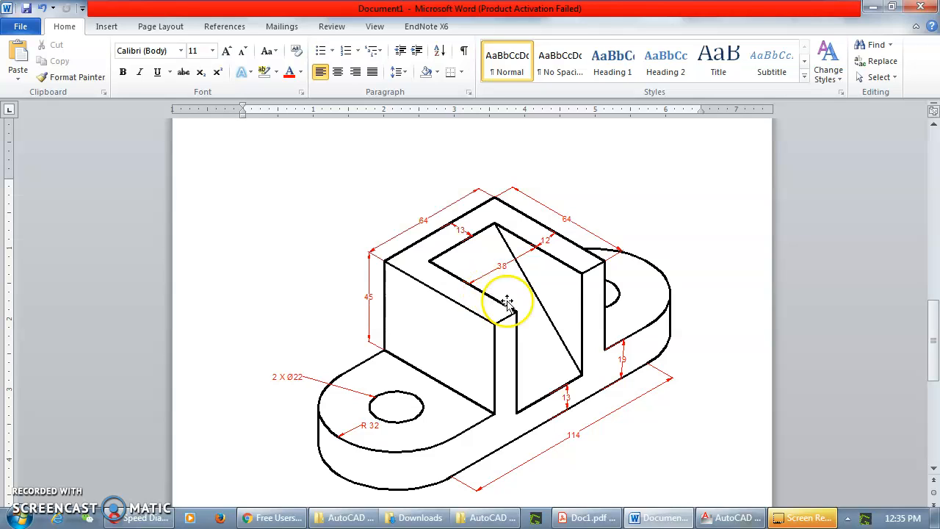
left_click(730, 517)
left_click(16, 96)
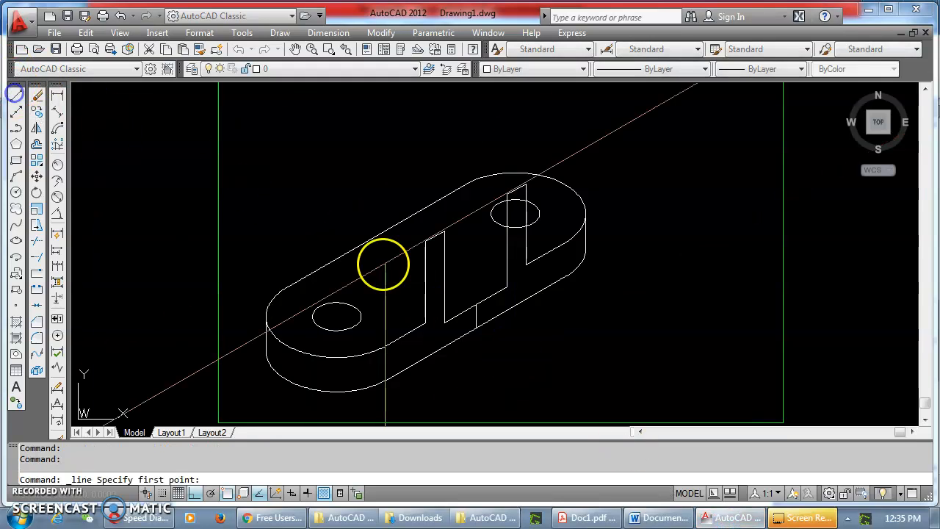
left_click(425, 241)
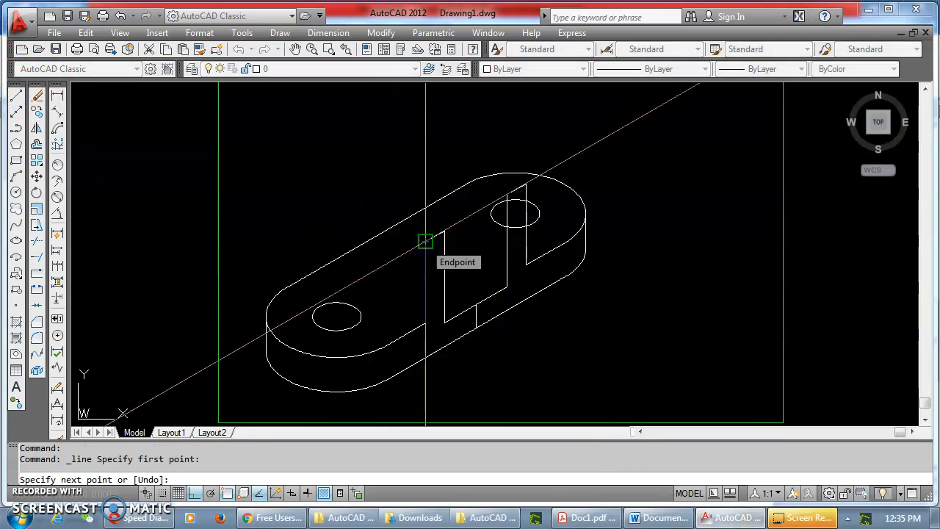
key("F5")
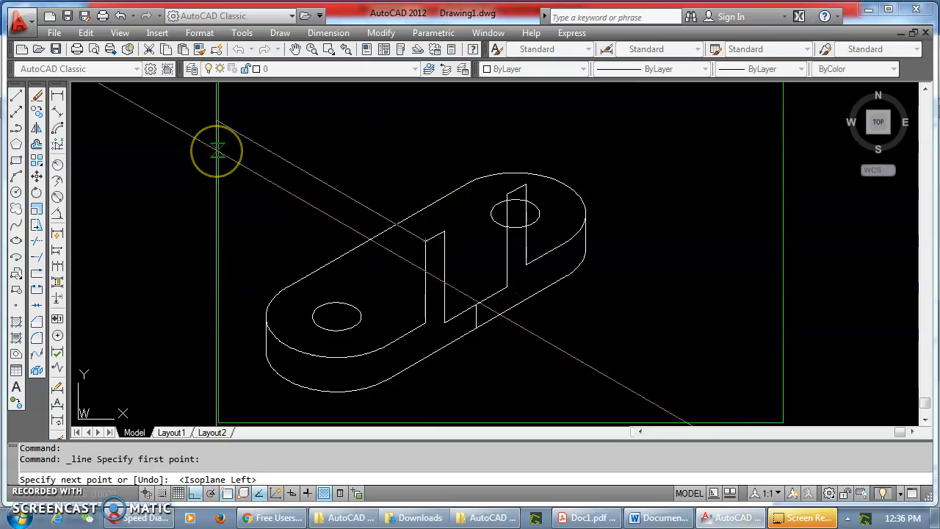
key("Return")
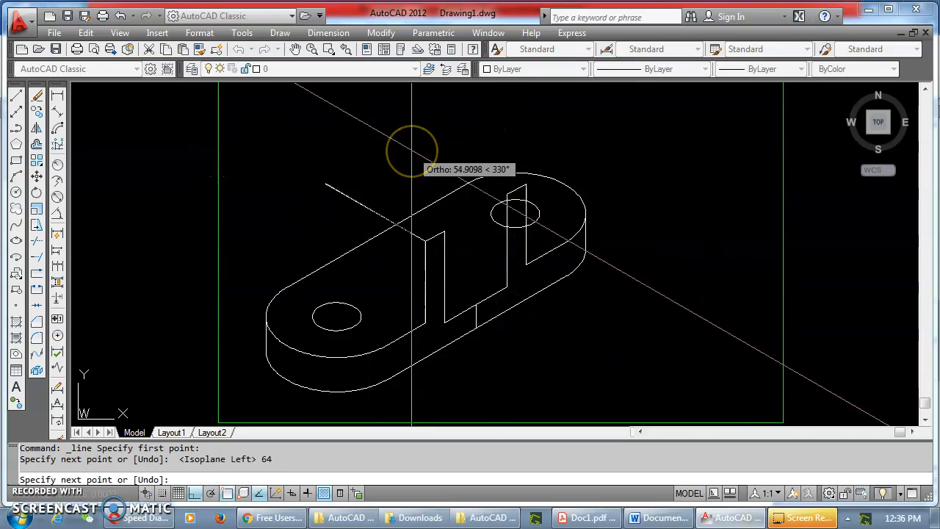
Continue the line 64 units at 30°, then 64 units at 330° to the far post's outer top corner, and end it
key("F5")
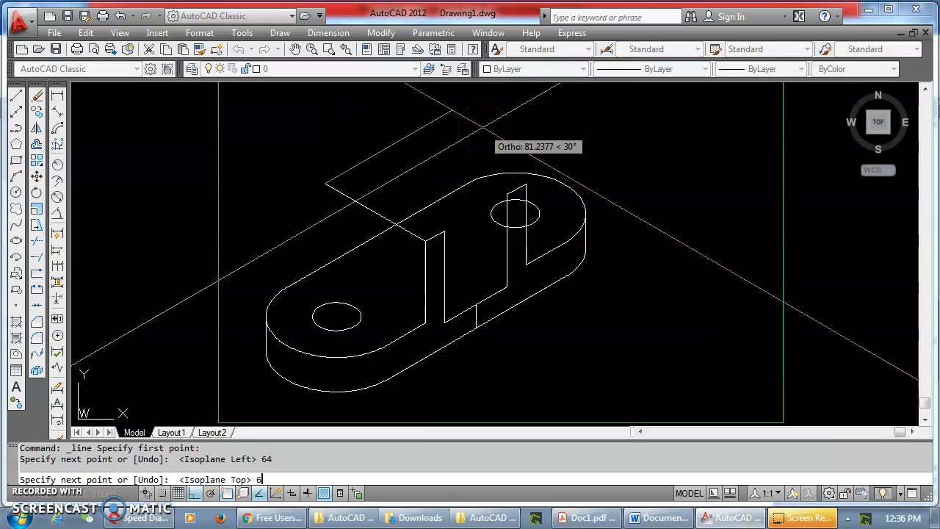
key("Return")
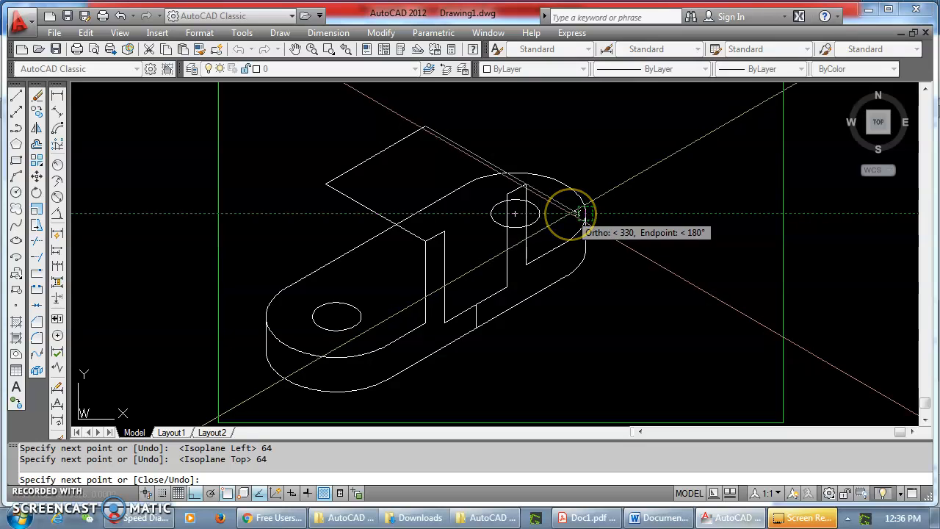
type("64")
key("Return")
key("Escape")
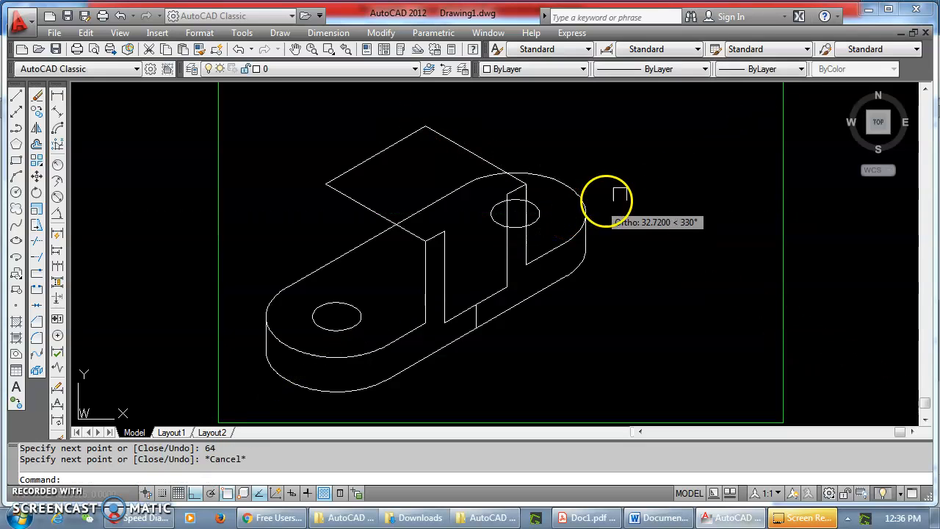
Draw a 51-unit line at 150° from the near post's inner top corner, then switch to the Word reference
left_click(16, 97)
left_click(444, 232)
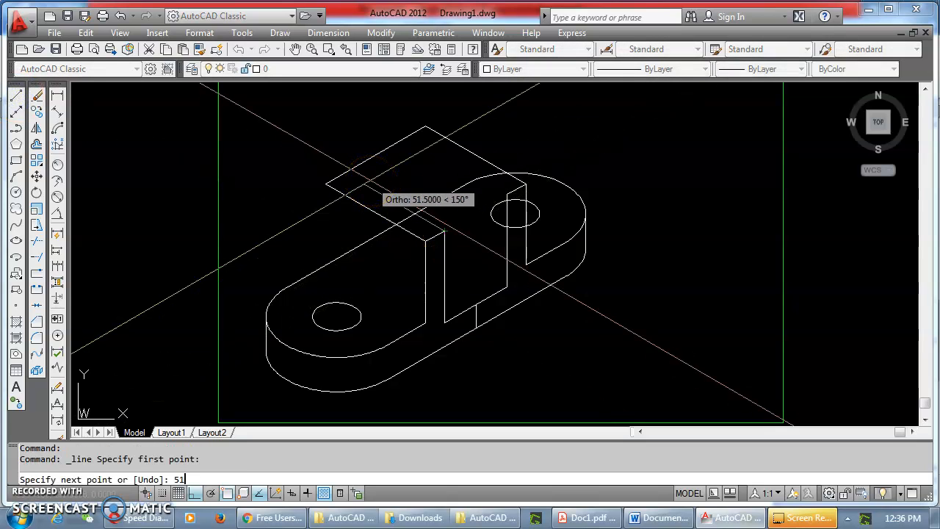
type("51")
key("Return")
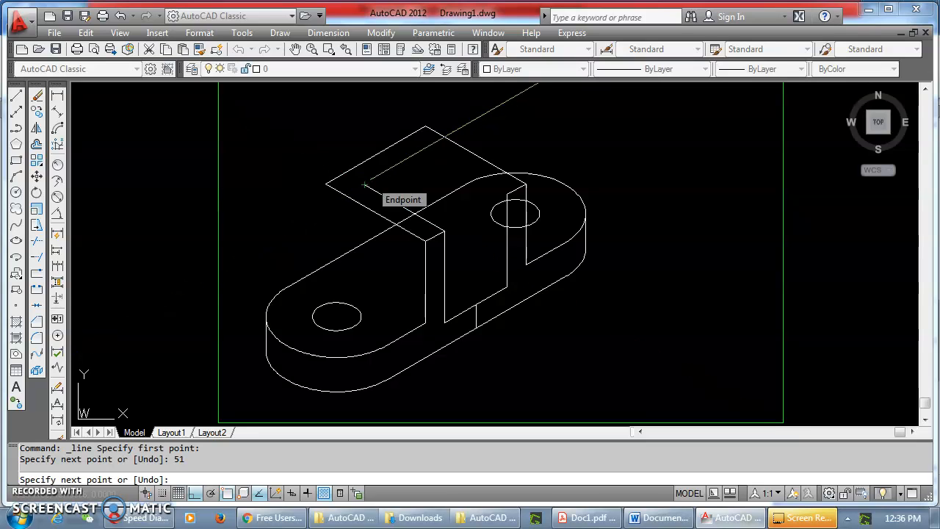
key("Escape")
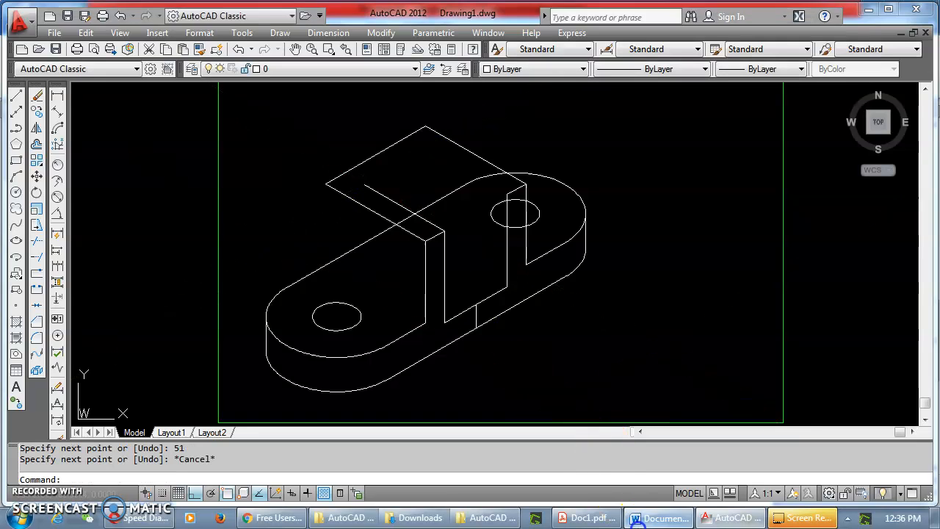
left_click(656, 517)
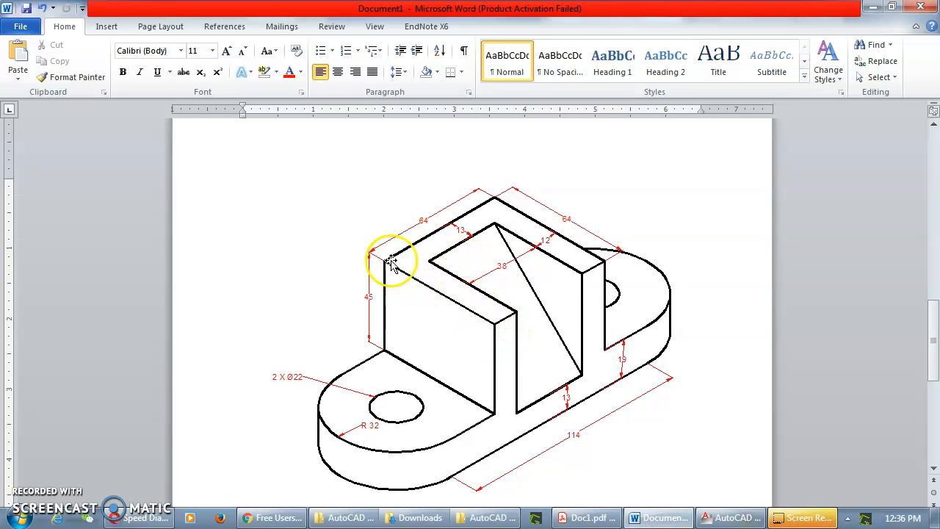